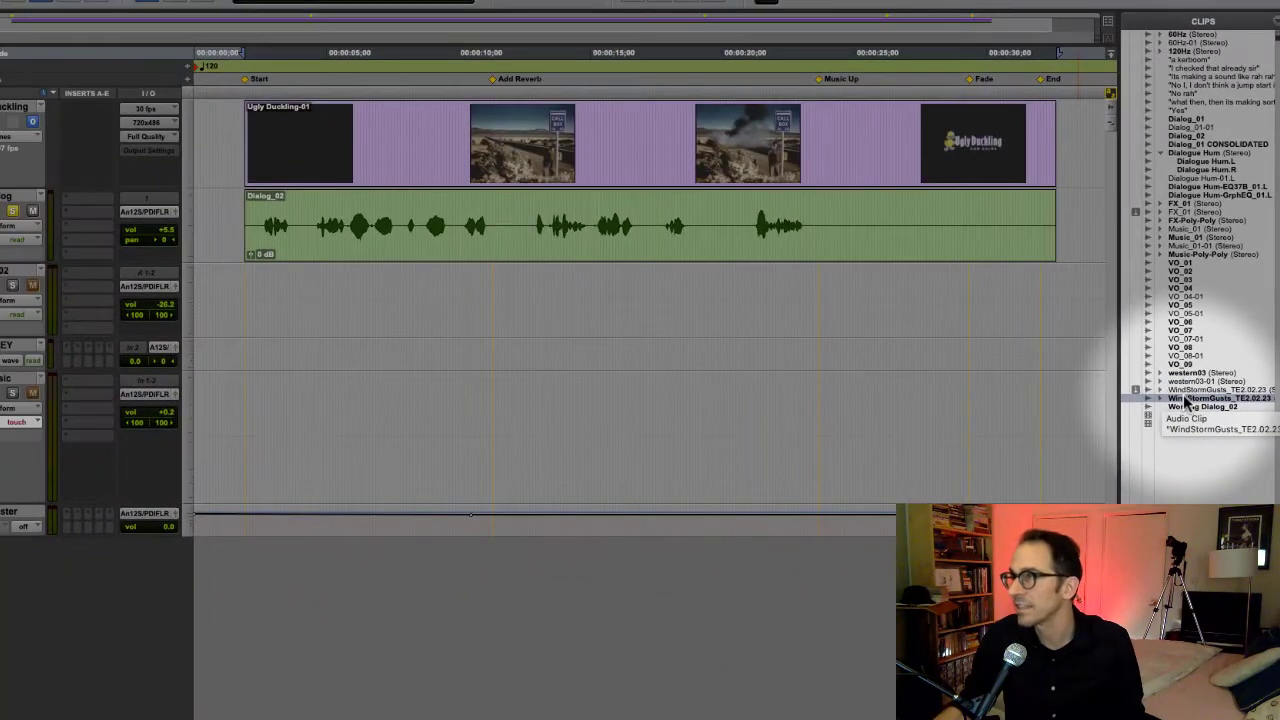
Place the WindStormGusts clip on the FX02 track, trim it to a short section and paste four copies along the track
{"action": "left_click_drag", "start_coordinate": [1190, 399], "coordinate": [372, 334]}
{"action": "left_click_drag", "start_coordinate": [963, 322], "coordinate": [421, 320]}
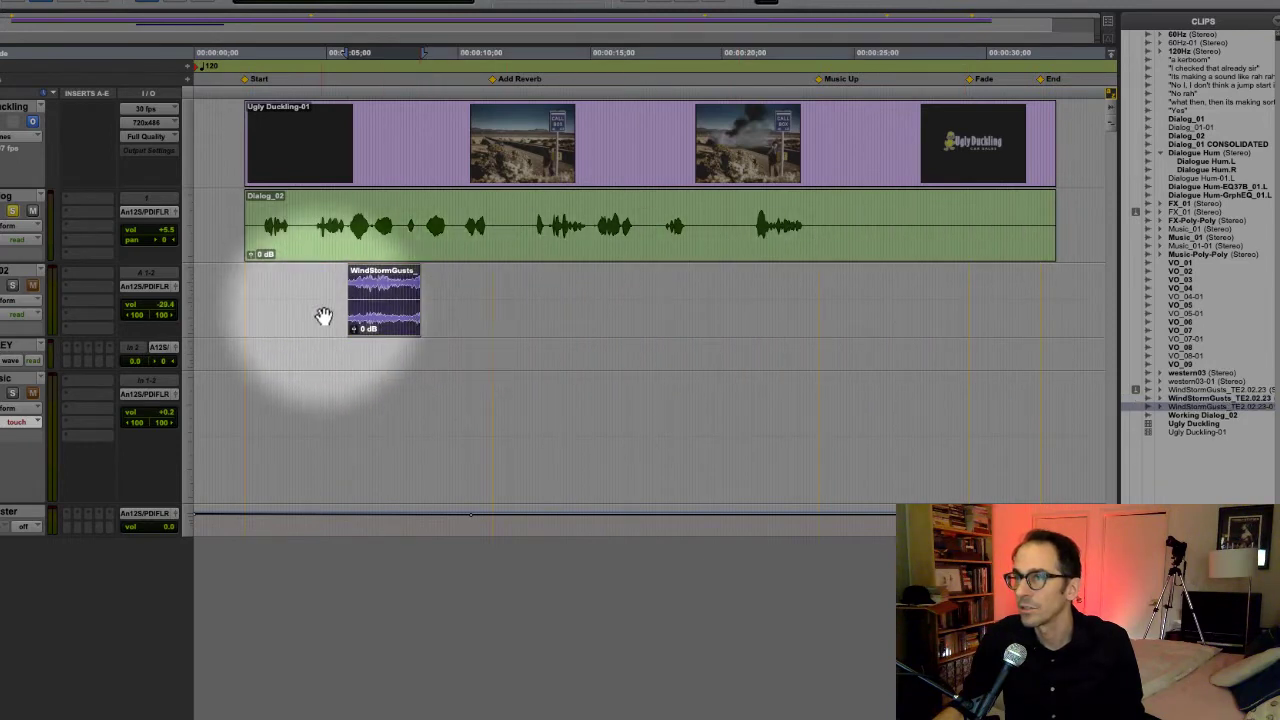
{"action": "left_click", "coordinate": [437, 300]}
{"action": "key", "text": "super+v"}
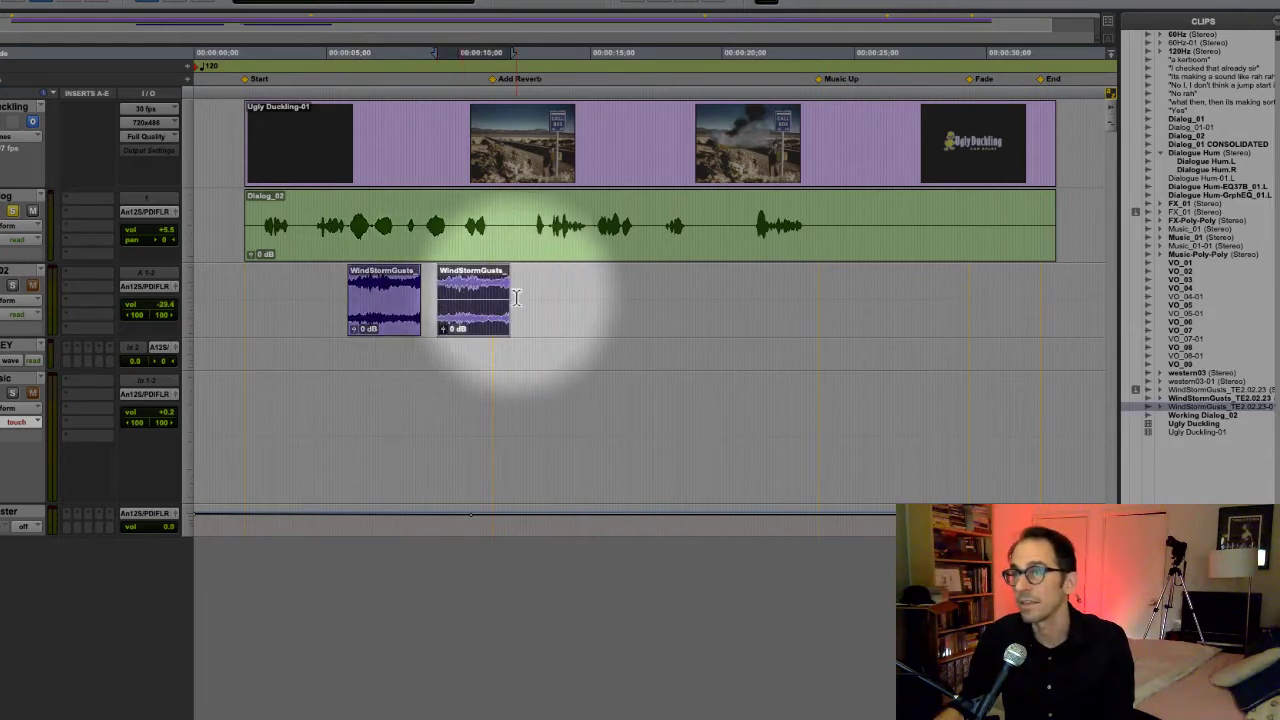
{"action": "left_click", "coordinate": [528, 298]}
{"action": "key", "text": "super+v"}
{"action": "left_click", "coordinate": [612, 298]}
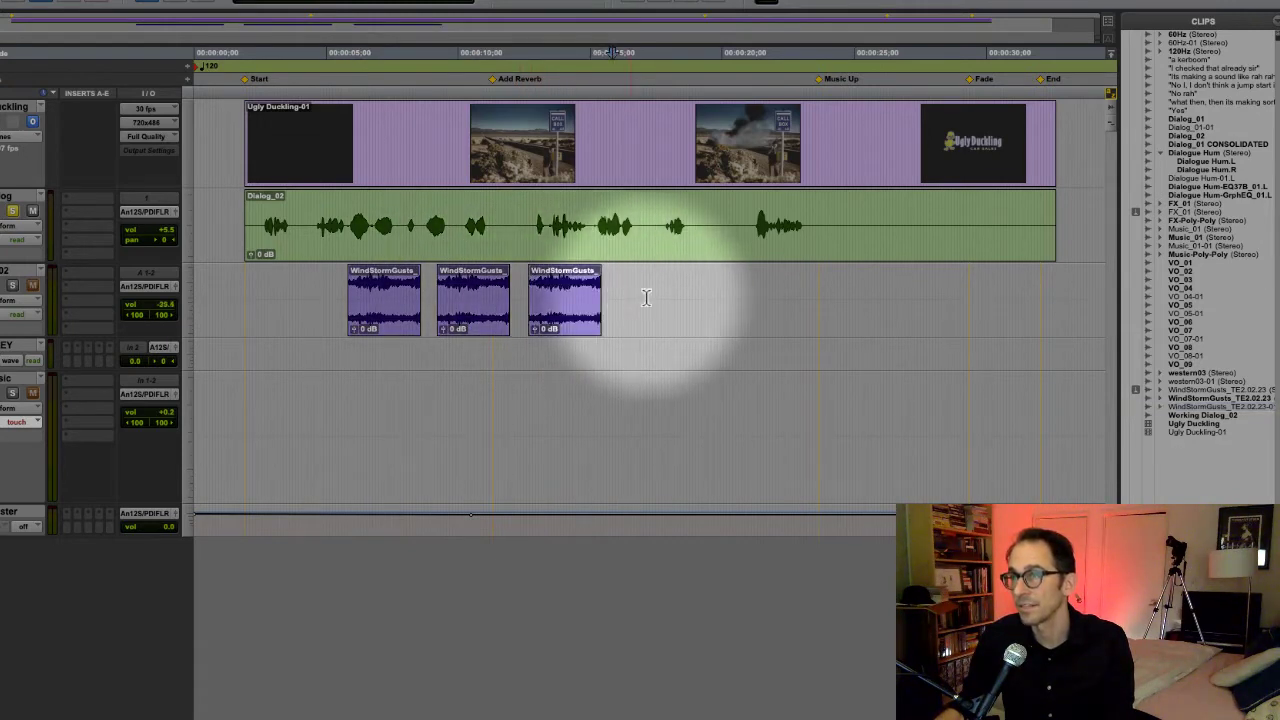
{"action": "key", "text": "super+v"}
{"action": "left_click", "coordinate": [732, 298]}
{"action": "key", "text": "super+v"}
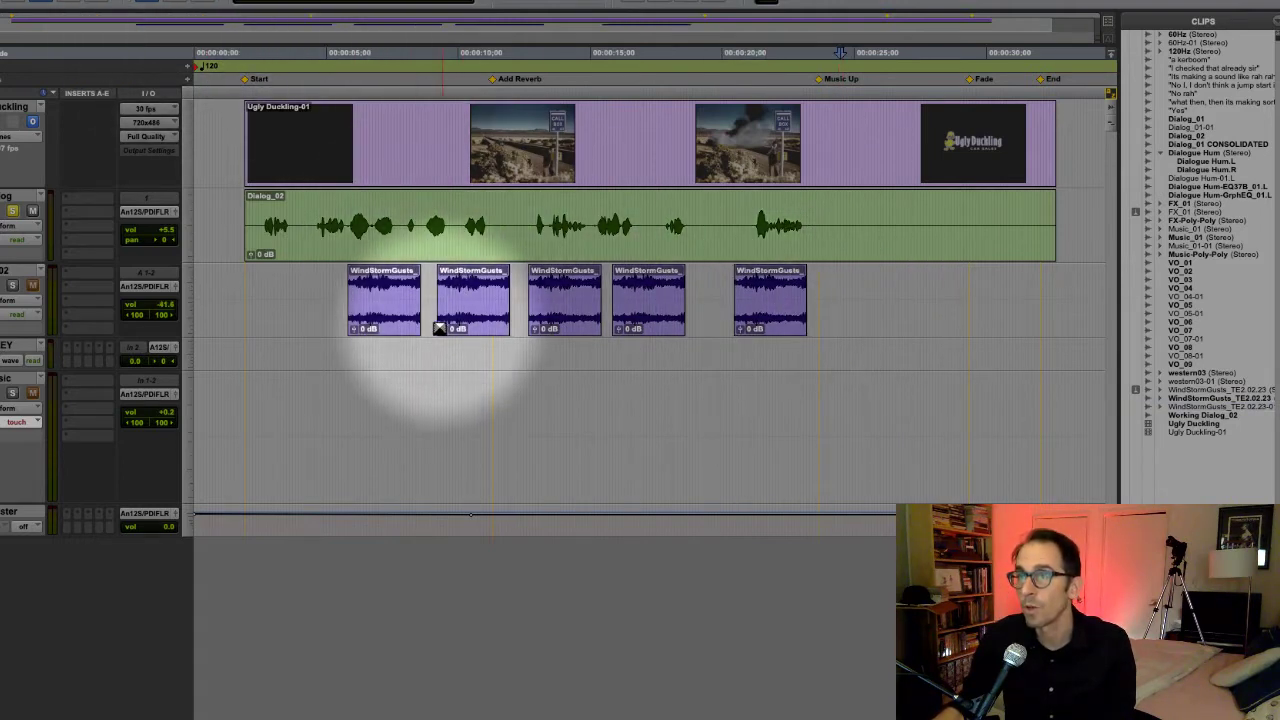
Move the wind clip copies end to end on the FX02 track and clear all of them from it
{"action": "left_click_drag", "start_coordinate": [443, 334], "coordinate": [426, 333]}
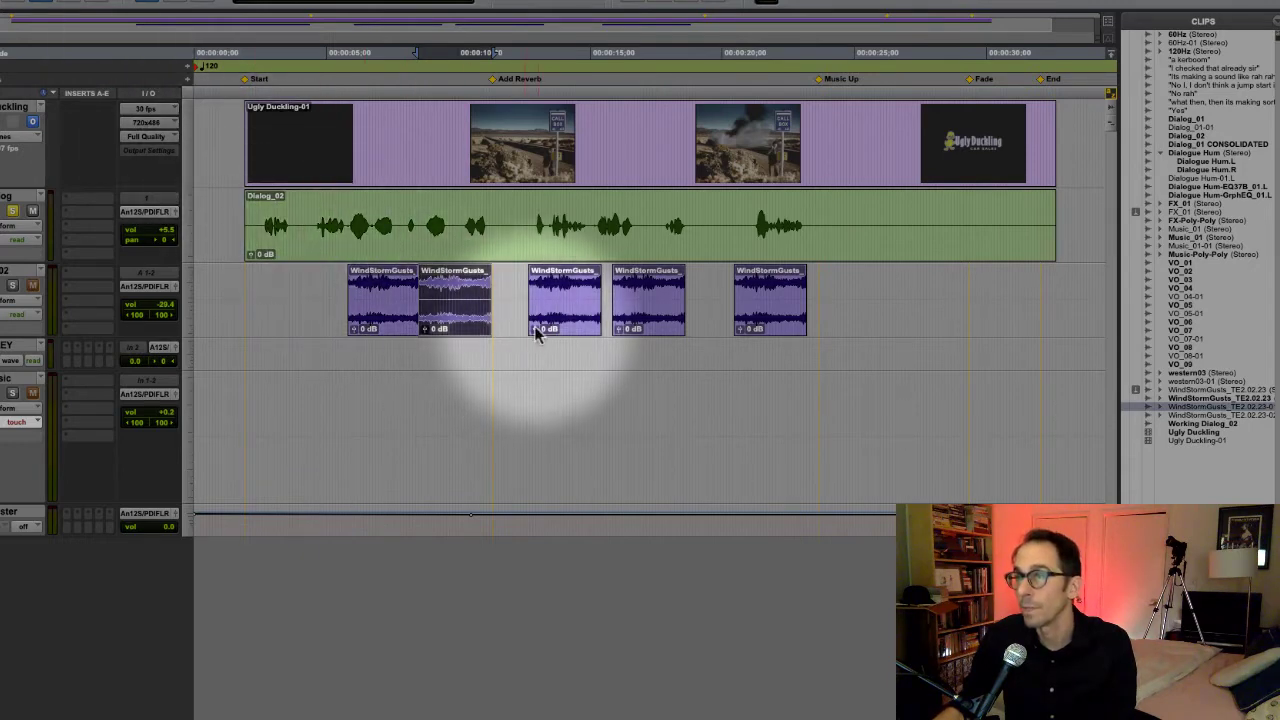
{"action": "left_click_drag", "start_coordinate": [536, 334], "coordinate": [519, 334]}
{"action": "left_click_drag", "start_coordinate": [640, 334], "coordinate": [589, 334]}
{"action": "left_click_drag", "start_coordinate": [749, 334], "coordinate": [676, 335]}
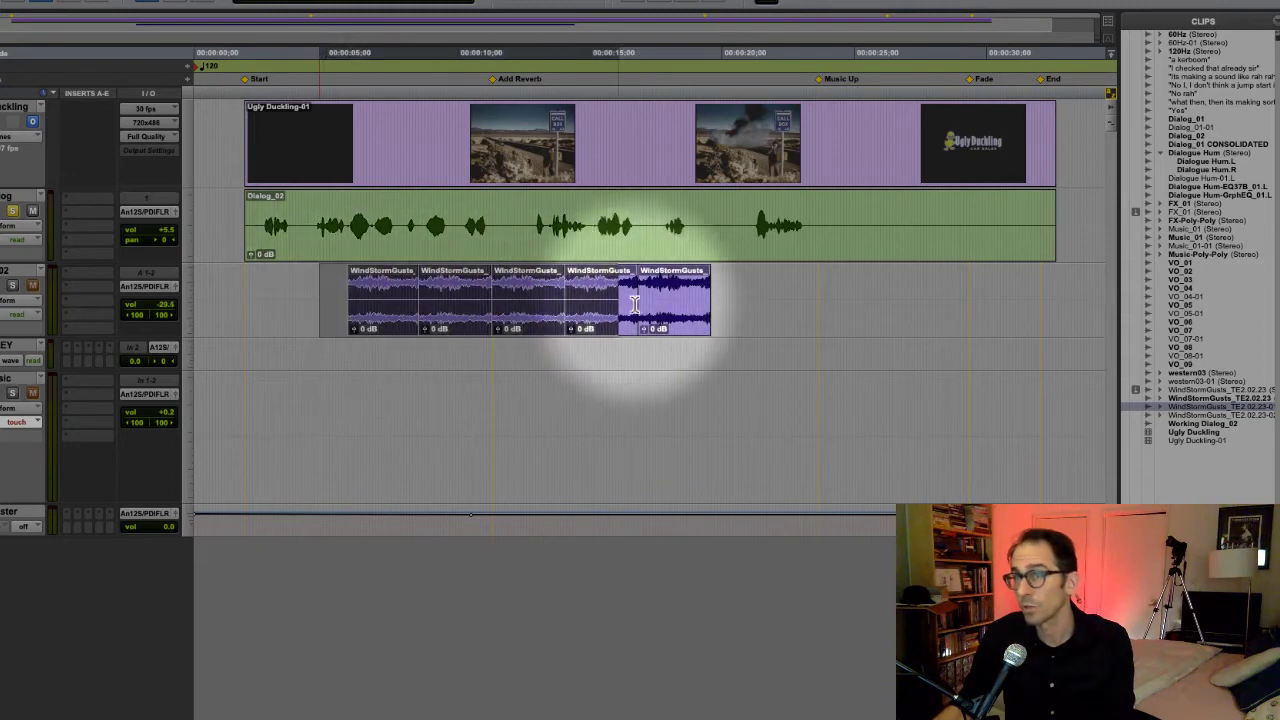
{"action": "key", "text": "ctrl+z"}
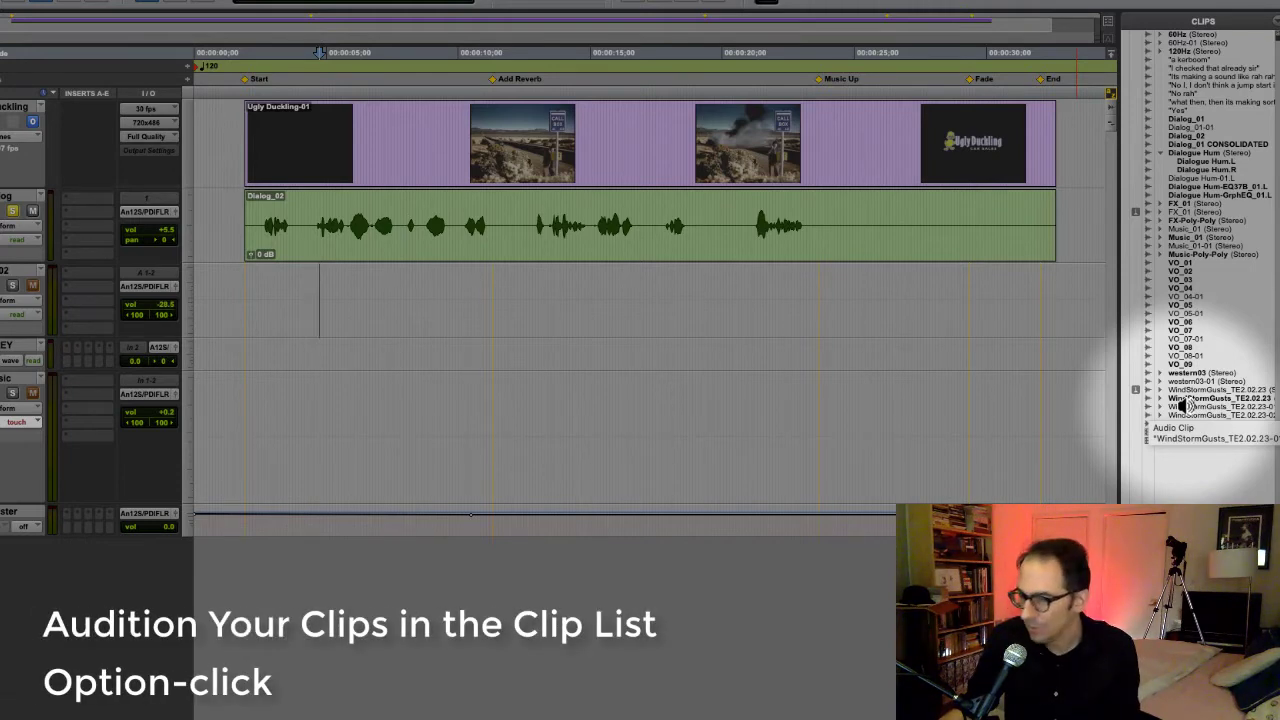
Audition the WindStormGusts, VO_06 and Music_01-01 clips directly from the clip list
{"action": "left_click", "coordinate": [1182, 406], "text": "alt"}
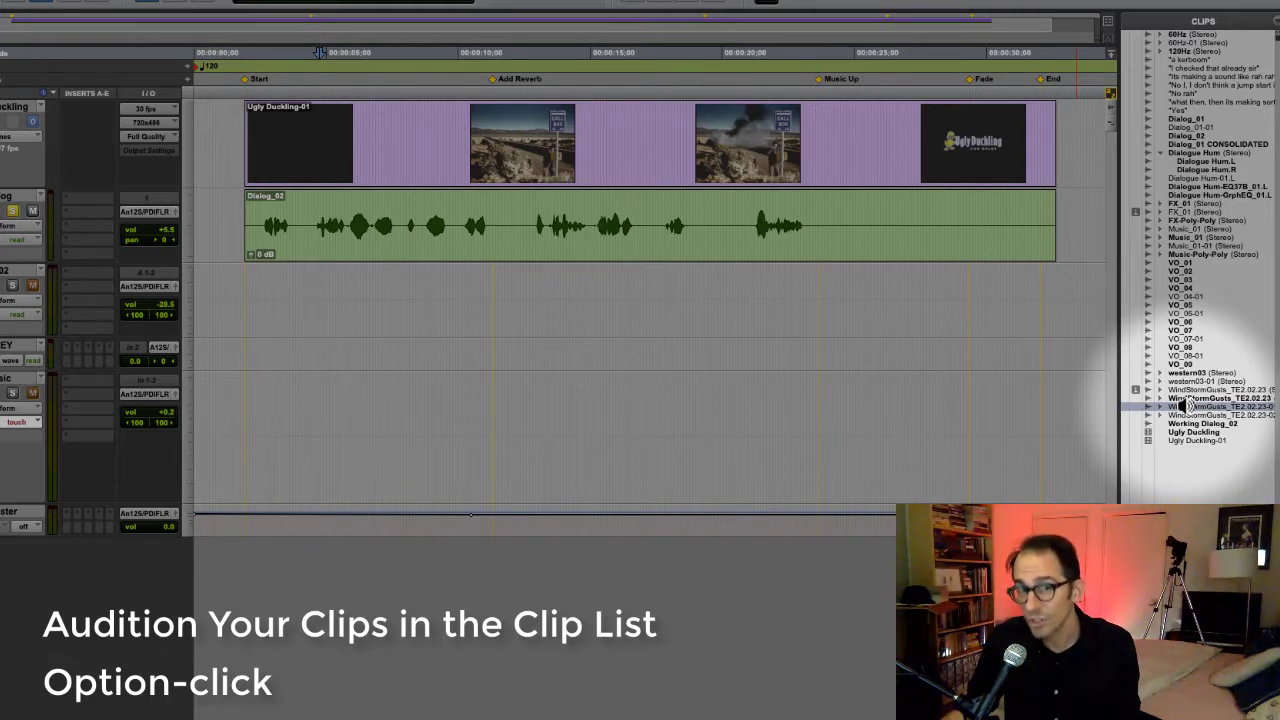
{"action": "left_click", "coordinate": [1182, 321], "text": "alt"}
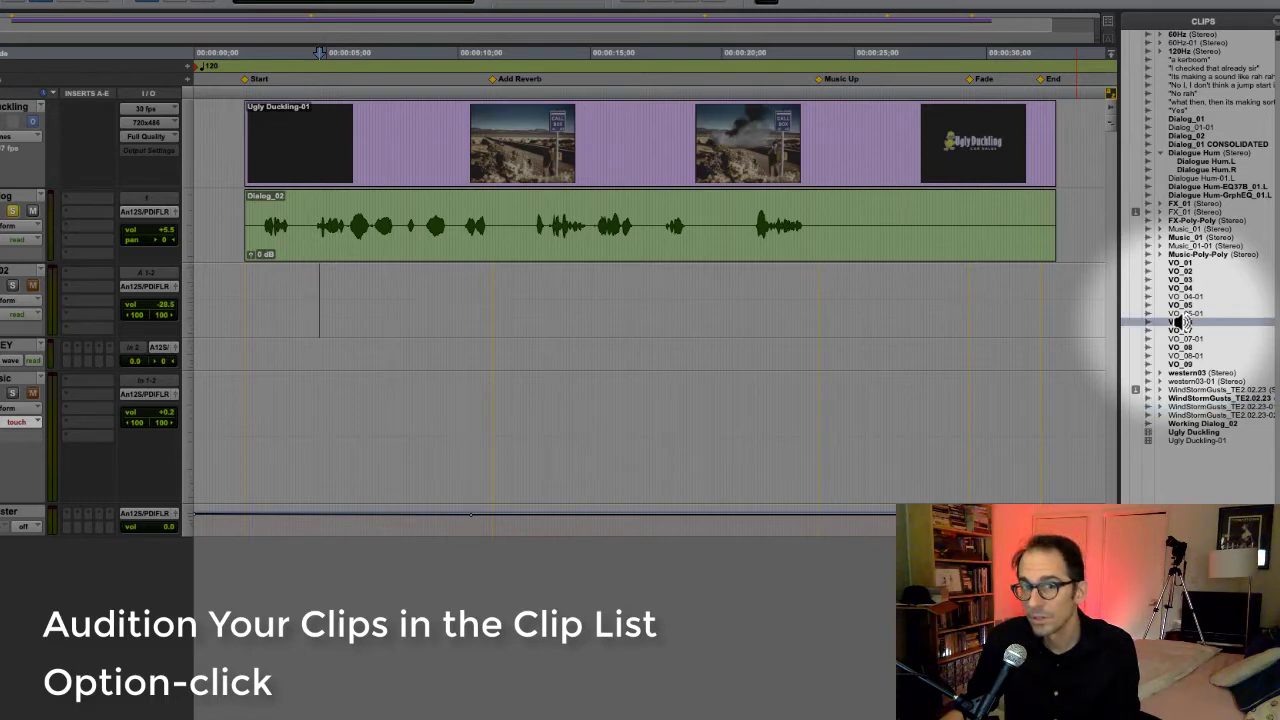
{"action": "left_click", "coordinate": [1193, 245], "text": "alt"}
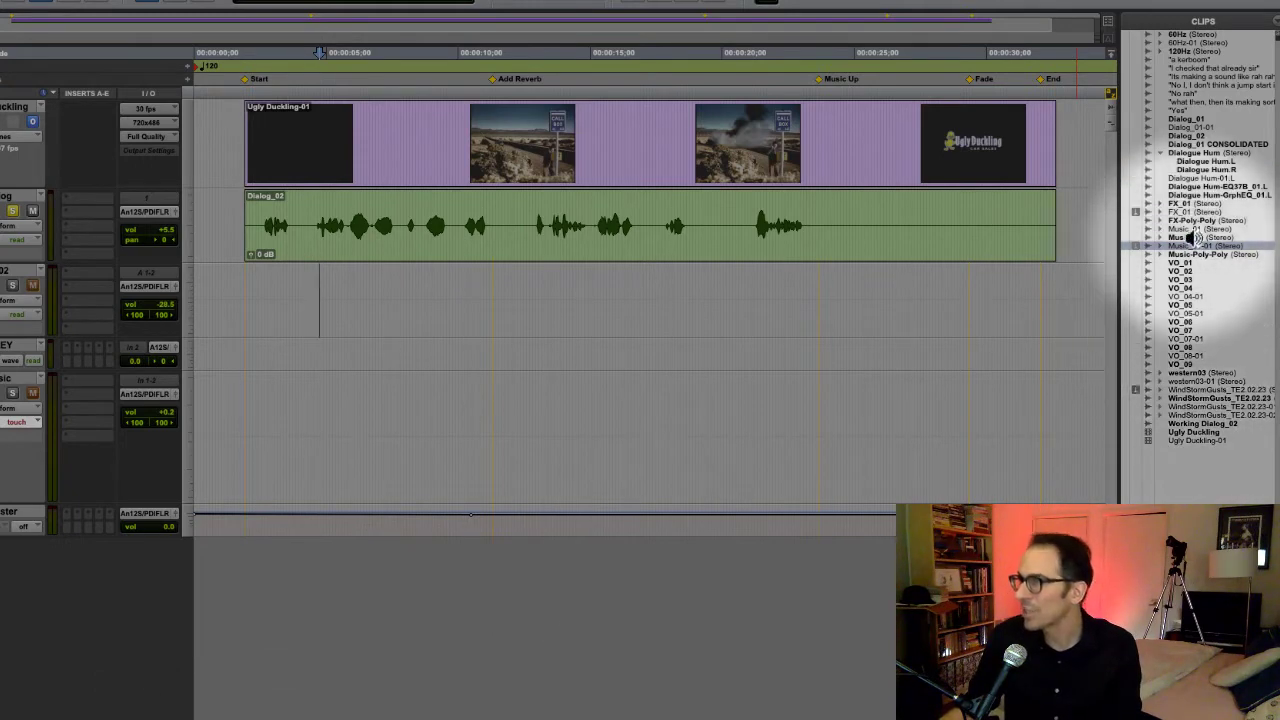
{"action": "left_click", "coordinate": [1187, 296], "text": "alt"}
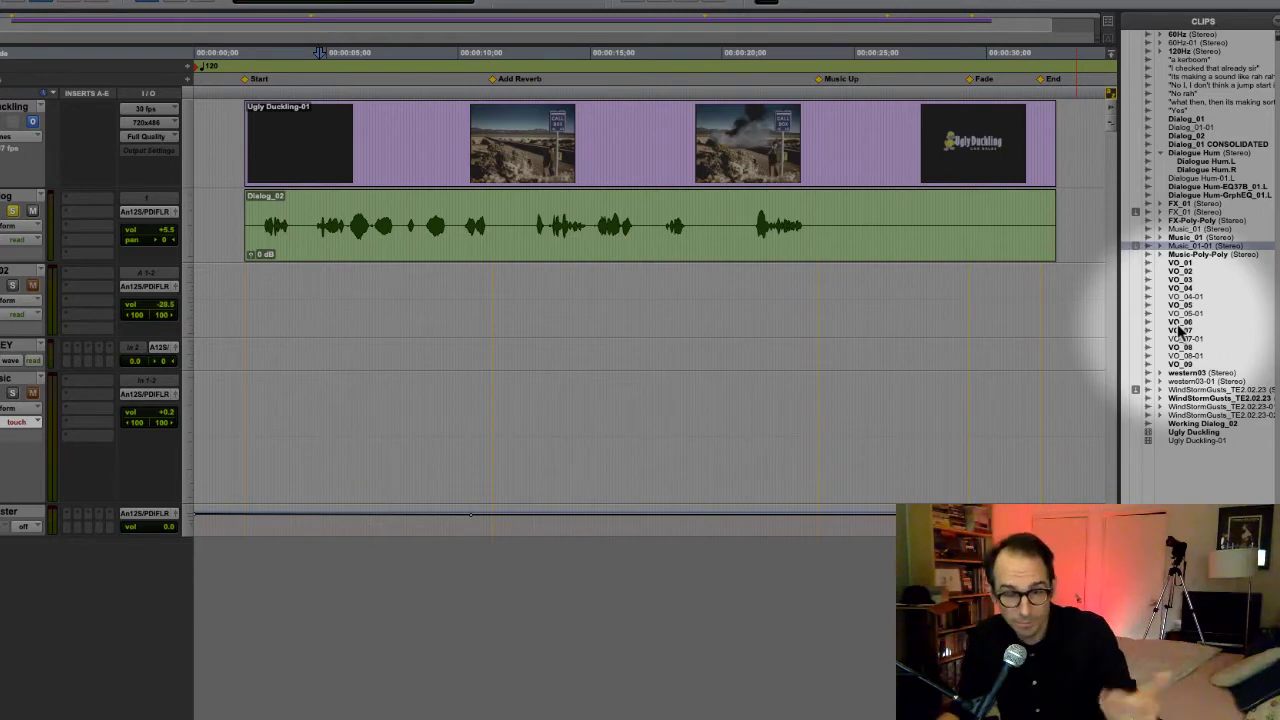
{"action": "left_click", "coordinate": [1197, 398]}
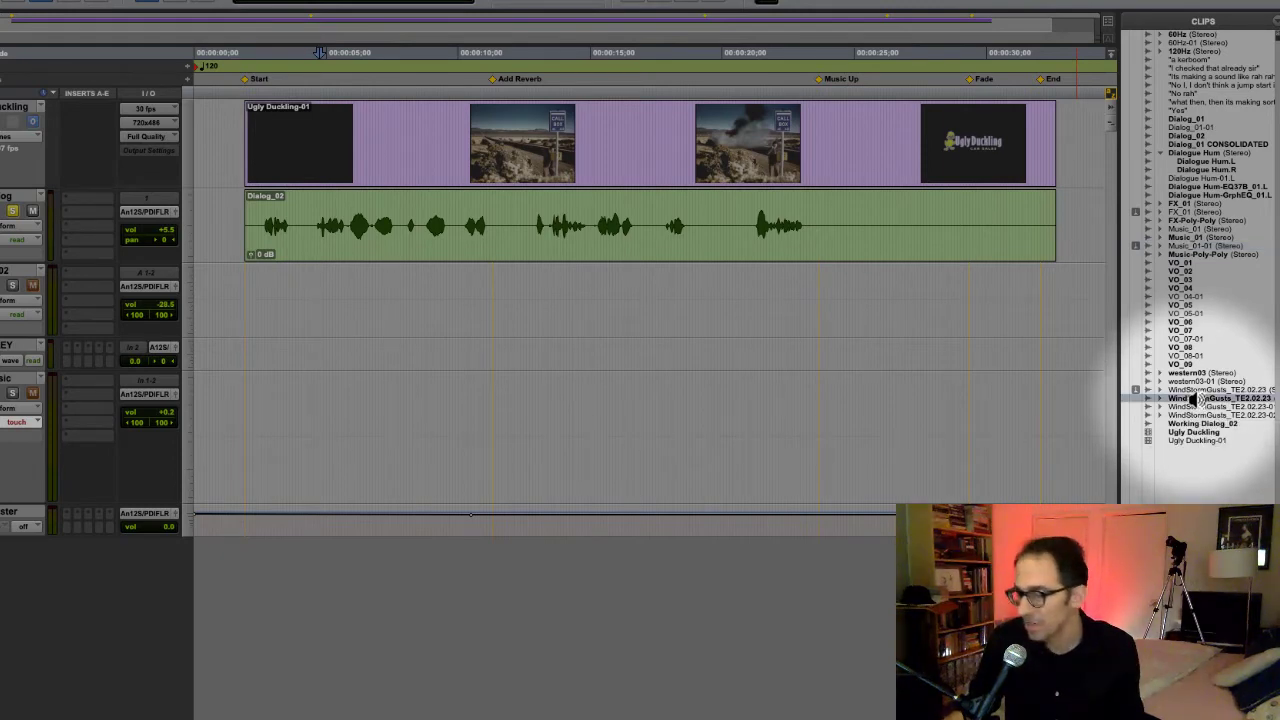
Place the full WindStormGusts_TE2.02.23 clip on the FX02 track at the Start marker and play it back
{"action": "left_click_drag", "start_coordinate": [1195, 402], "coordinate": [247, 306]}
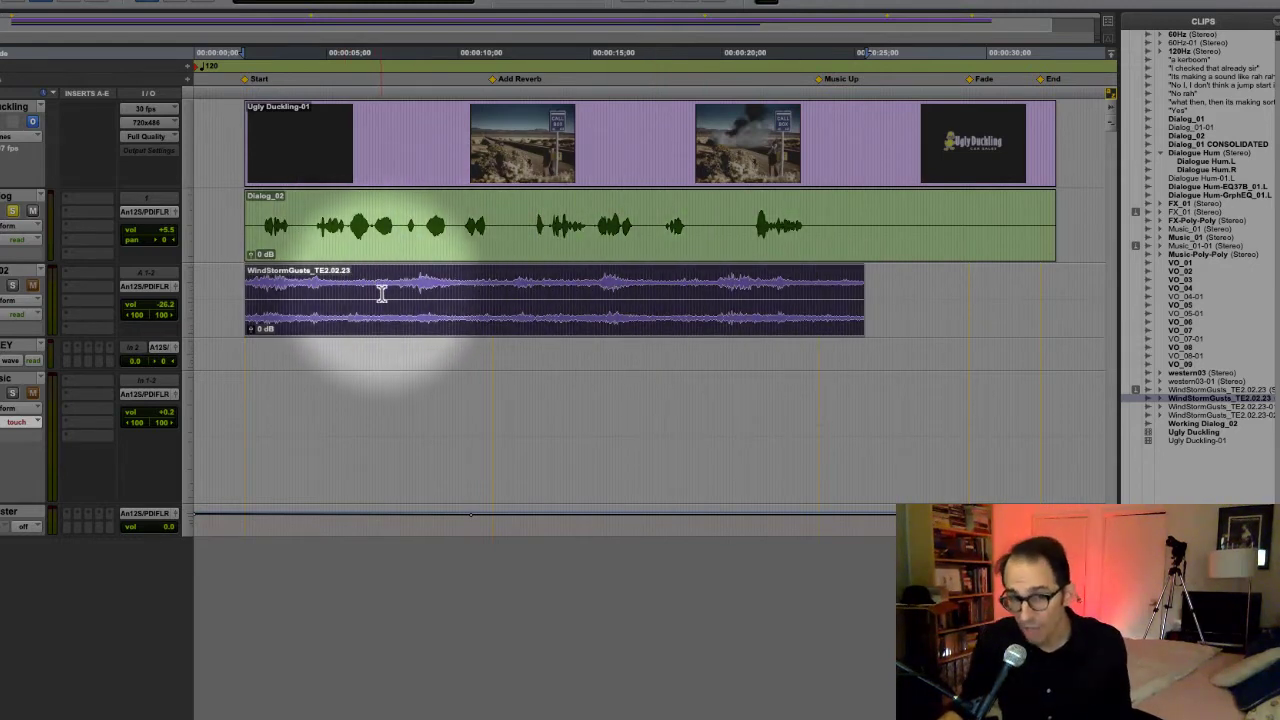
{"action": "key", "text": "space"}
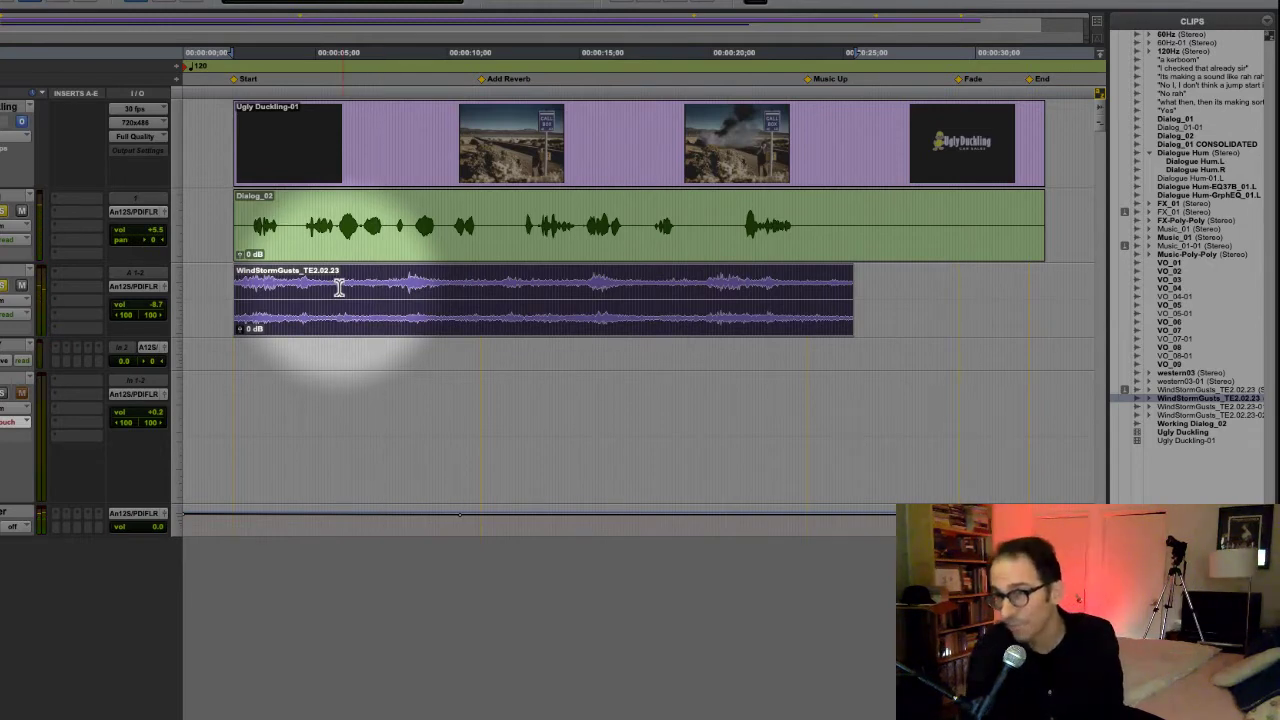
{"action": "key", "text": "space"}
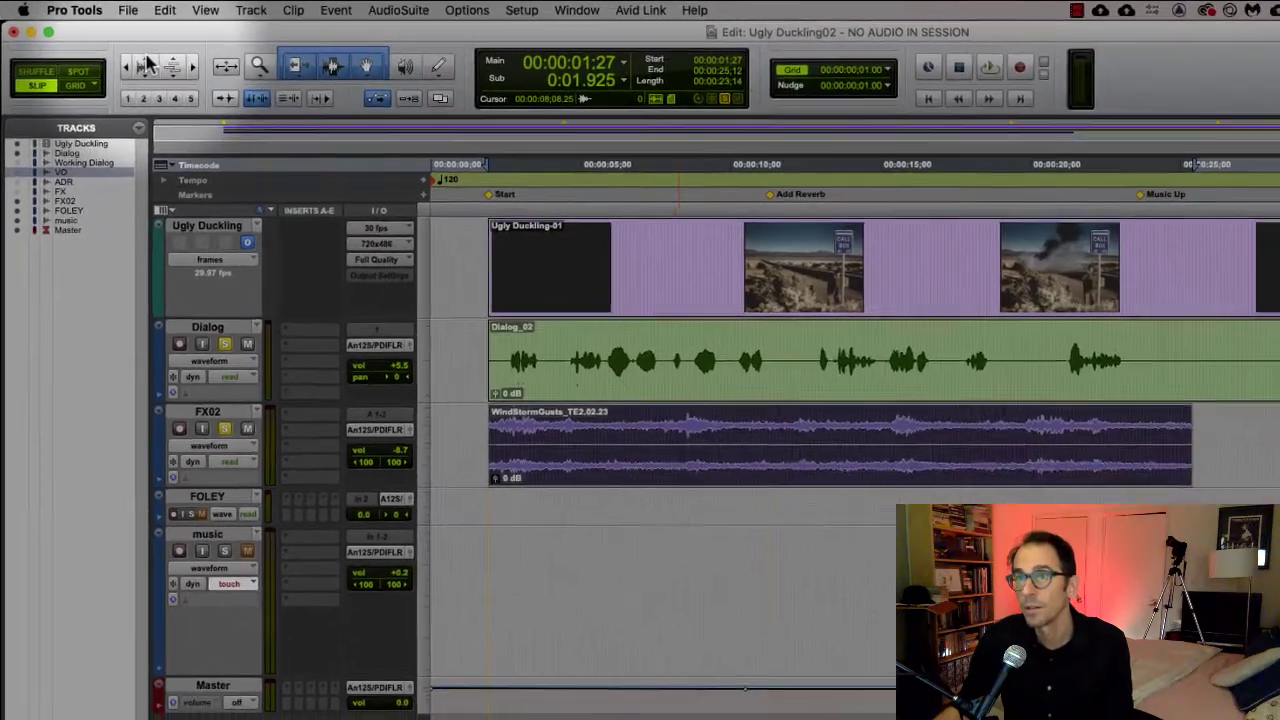
Enlarge the waveform display and the FX02 track height, and audition several sections of the wind clip for an even portion
{"action": "left_click", "coordinate": [145, 63]}
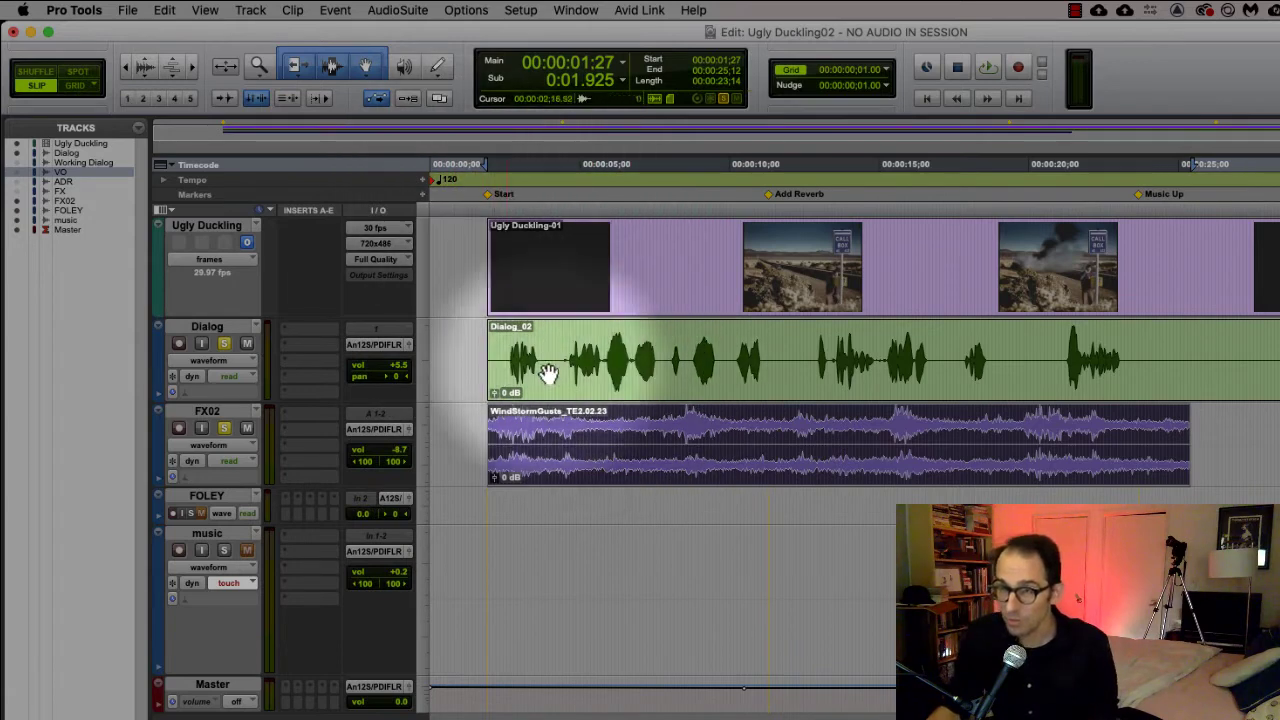
{"action": "left_click_drag", "start_coordinate": [232, 487], "coordinate": [204, 613]}
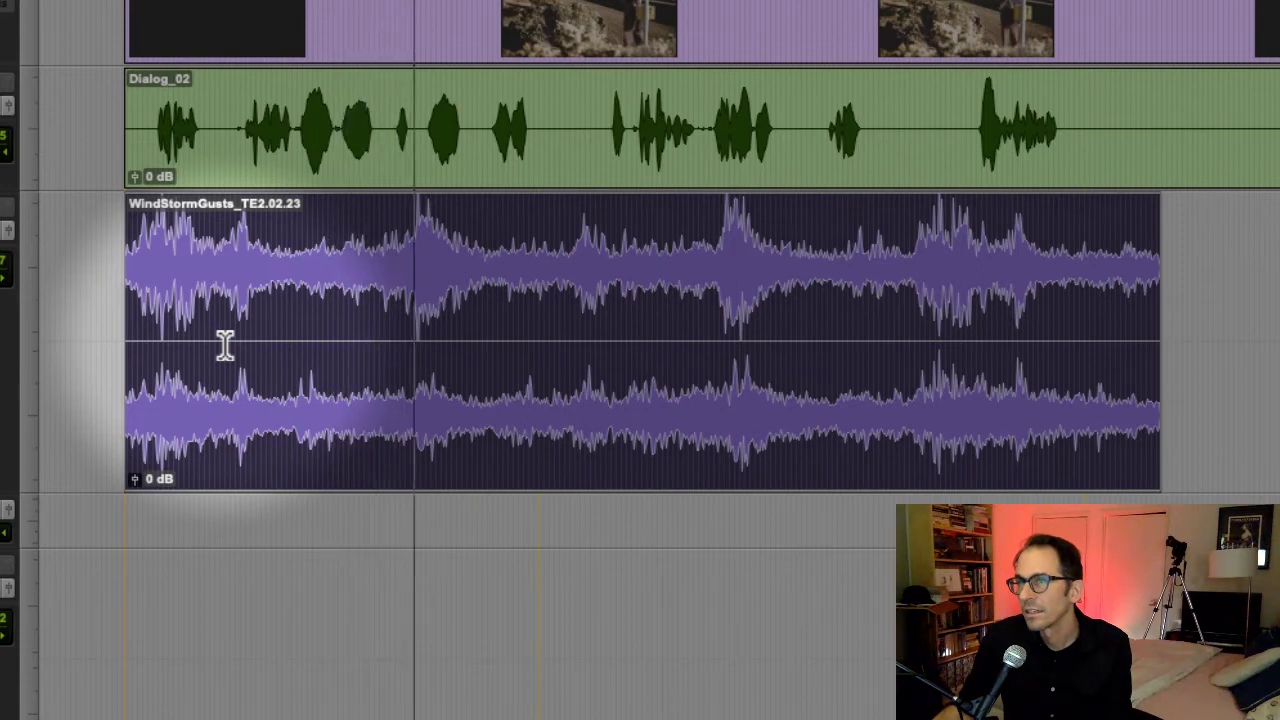
{"action": "key", "text": "space"}
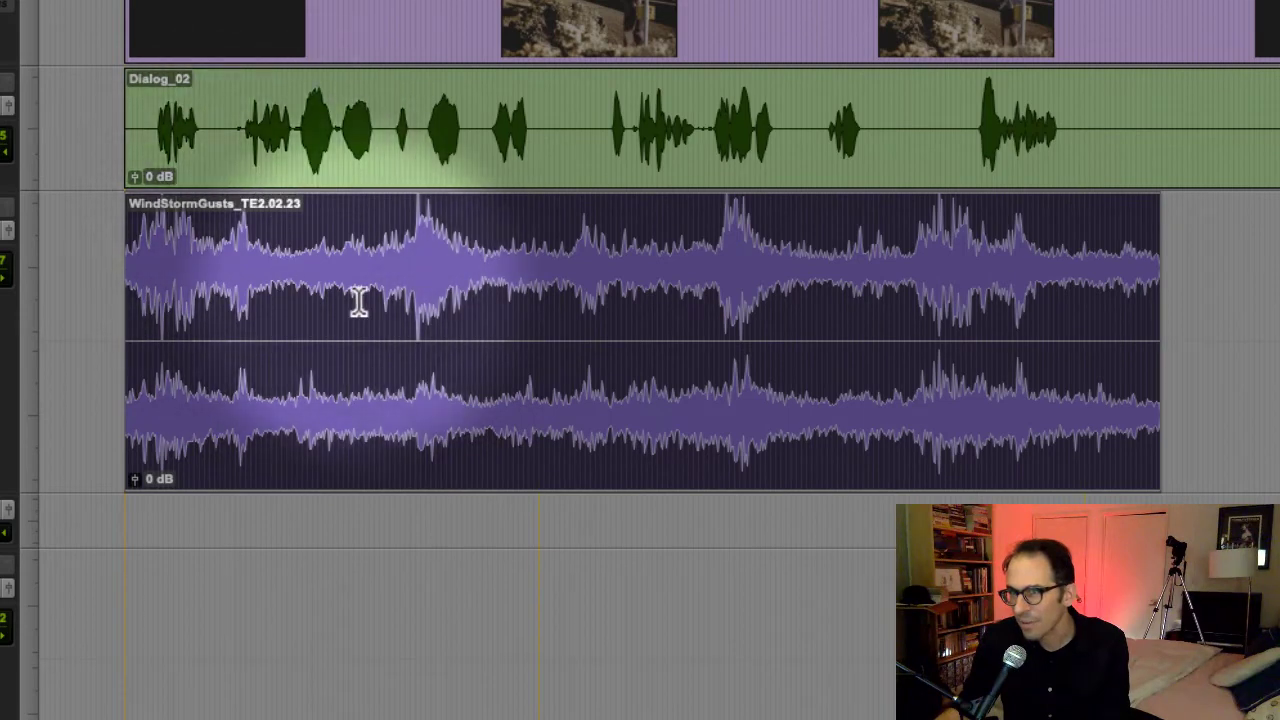
{"action": "left_click_drag", "start_coordinate": [376, 271], "coordinate": [472, 272]}
{"action": "key", "text": "space"}
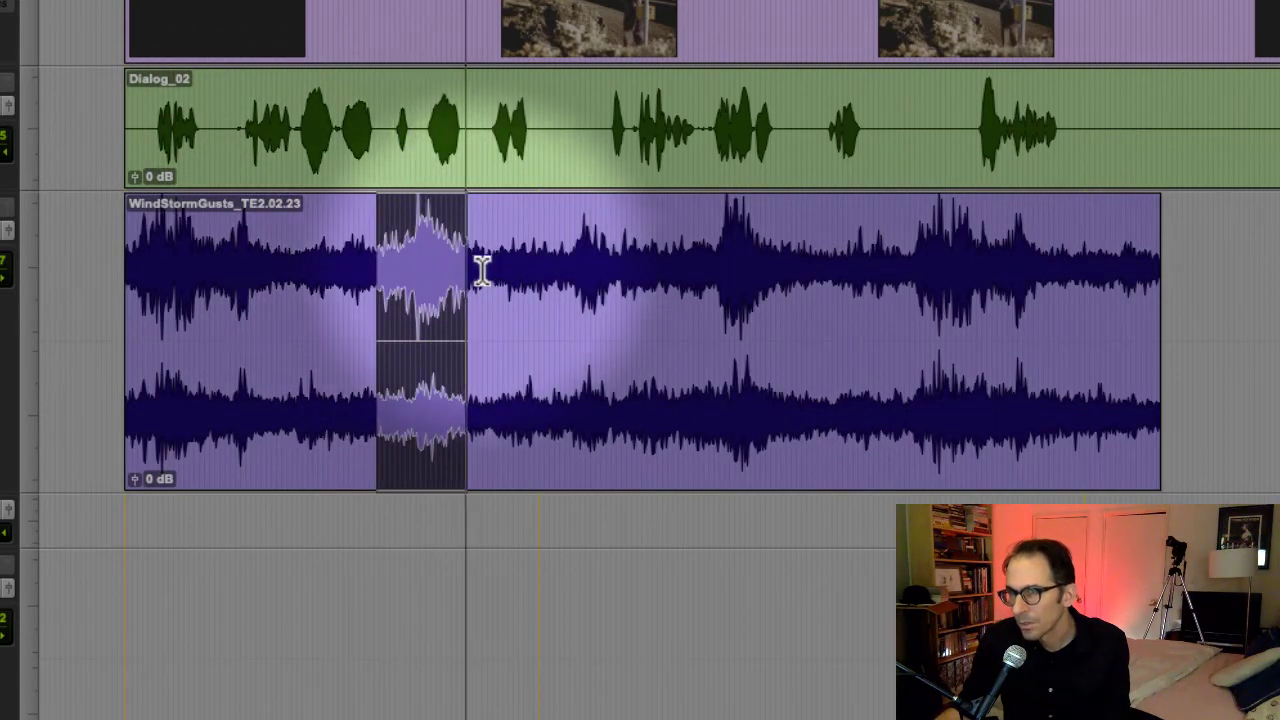
{"action": "left_click_drag", "start_coordinate": [486, 280], "coordinate": [701, 280]}
{"action": "key", "text": "space"}
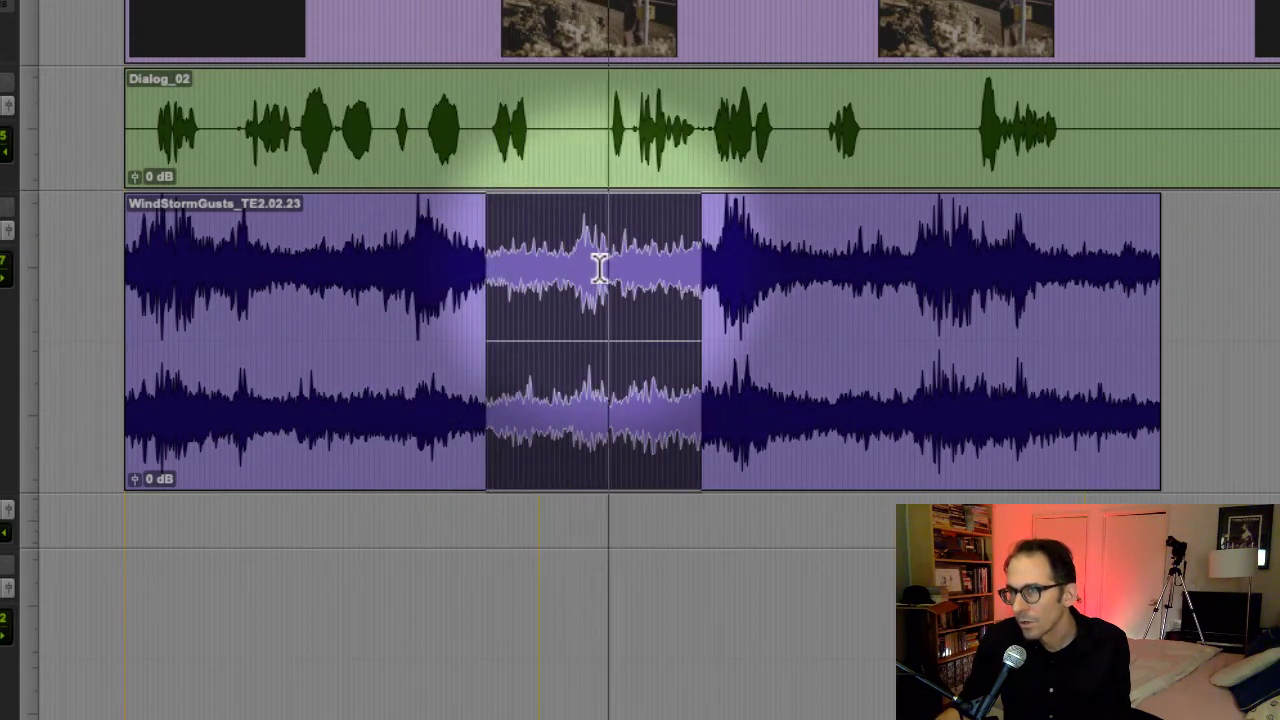
{"action": "key", "text": "space"}
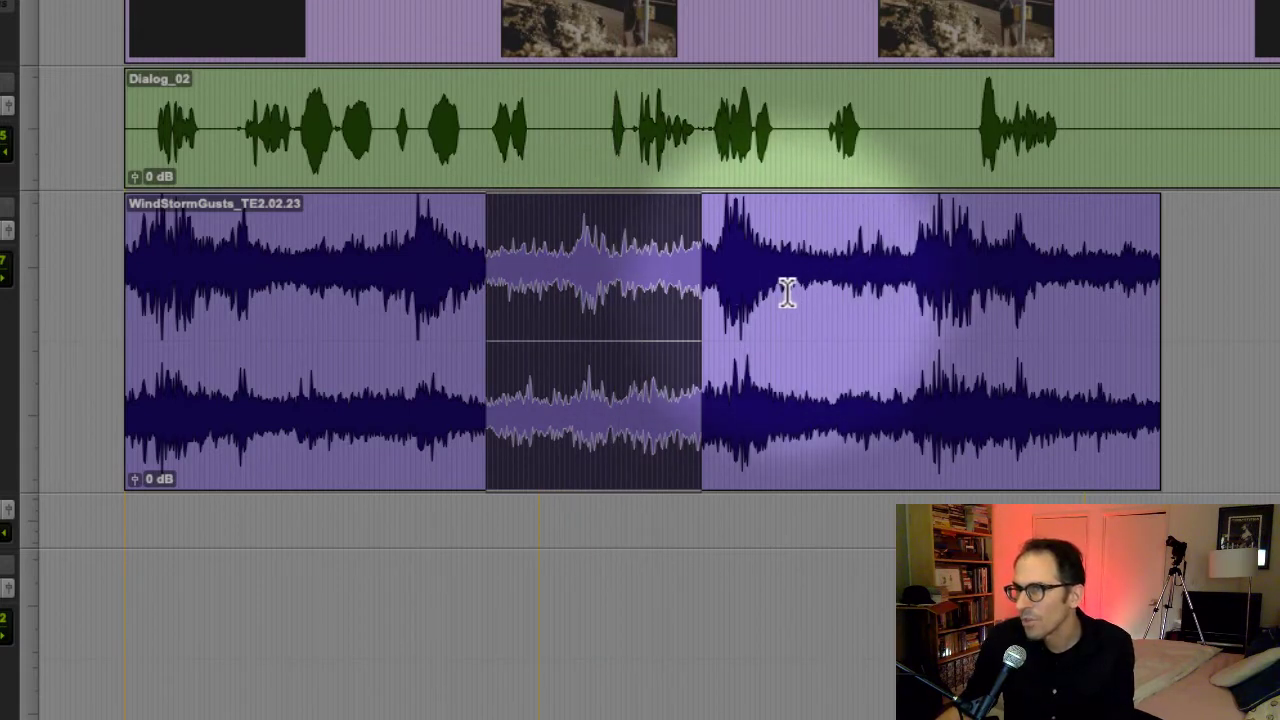
{"action": "left_click_drag", "start_coordinate": [790, 292], "coordinate": [837, 298]}
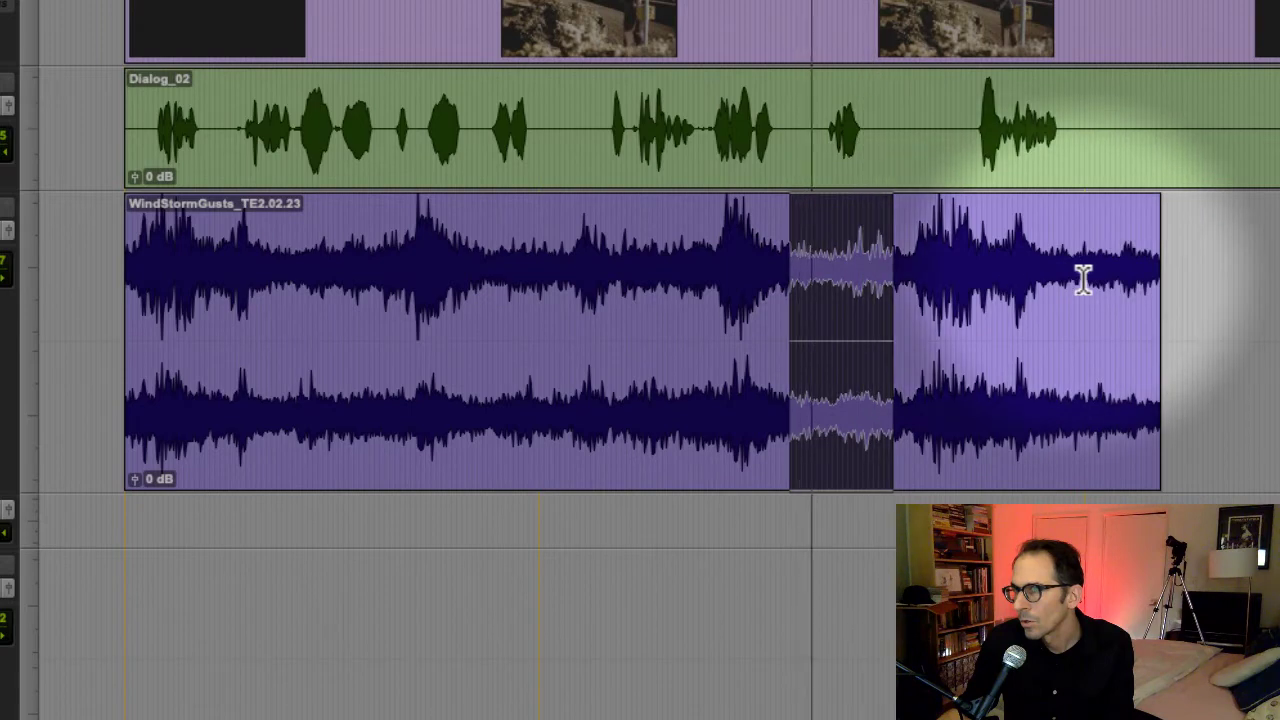
Trim both ends of the wind clip to the even section from 00:00:05;03 to 00:00:07;26
{"action": "left_click_drag", "start_coordinate": [287, 290], "coordinate": [377, 290]}
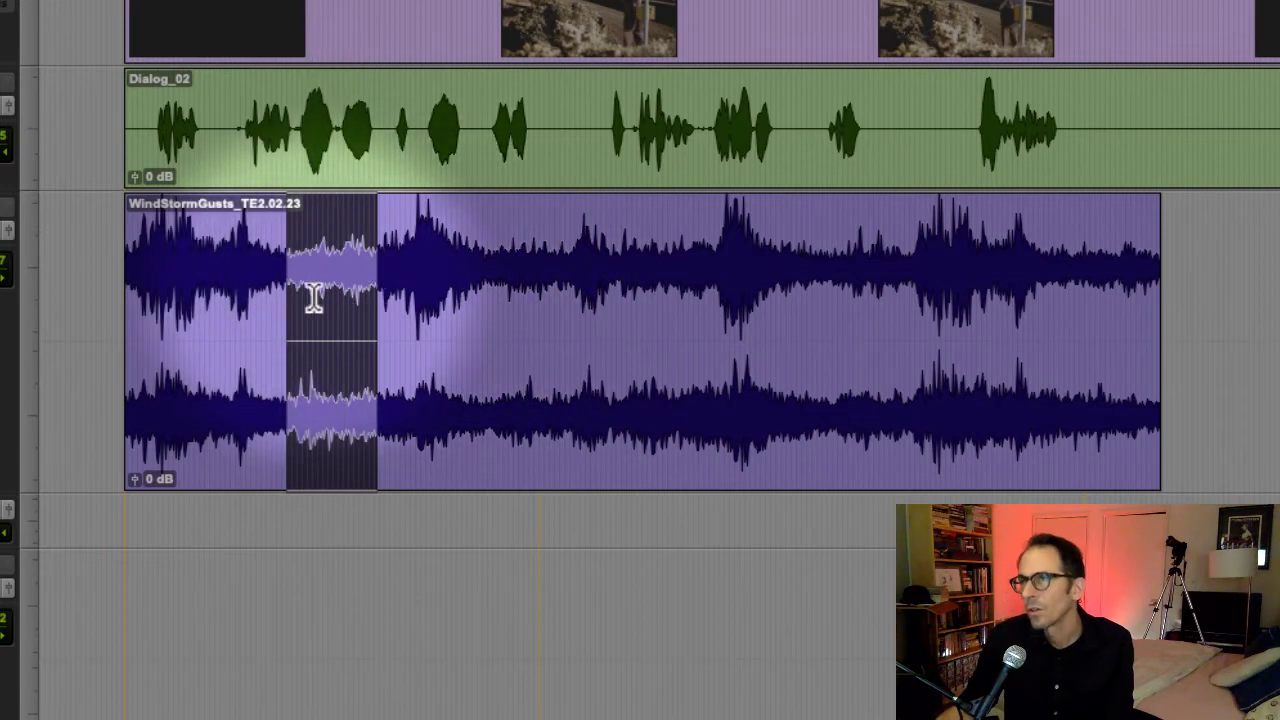
{"action": "left_click_drag", "start_coordinate": [262, 290], "coordinate": [383, 290]}
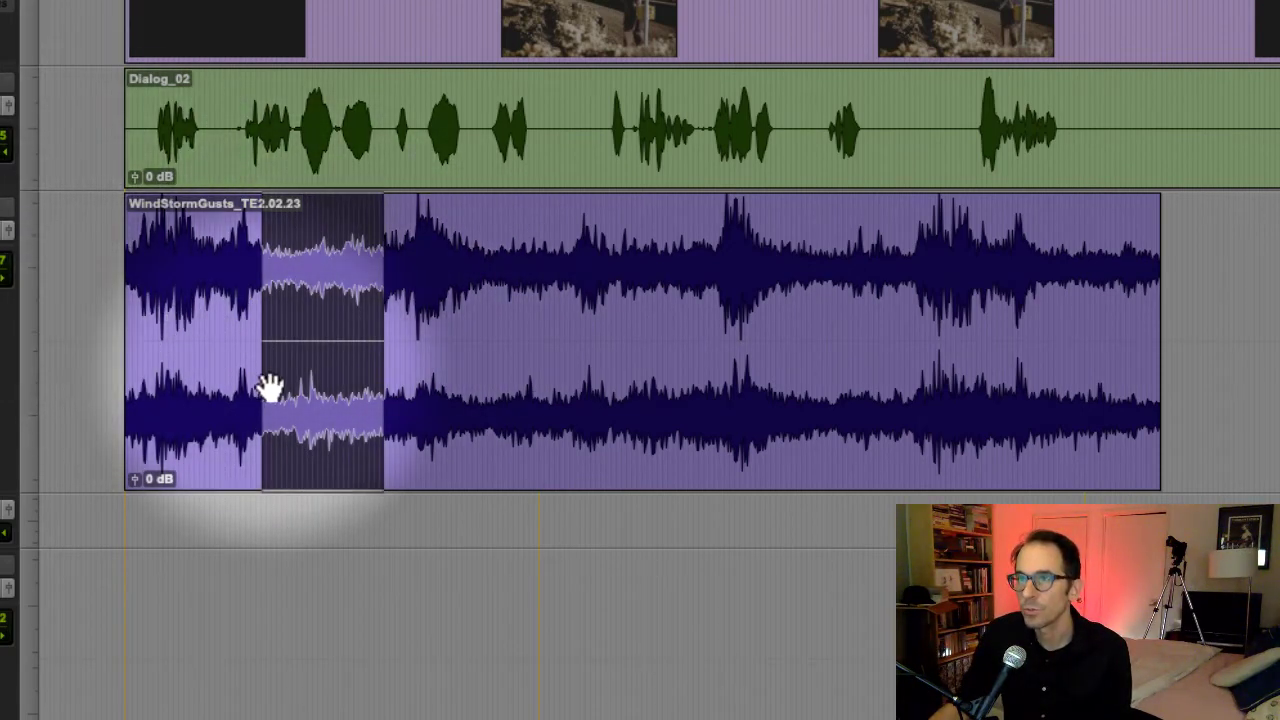
{"action": "left_click", "coordinate": [270, 308]}
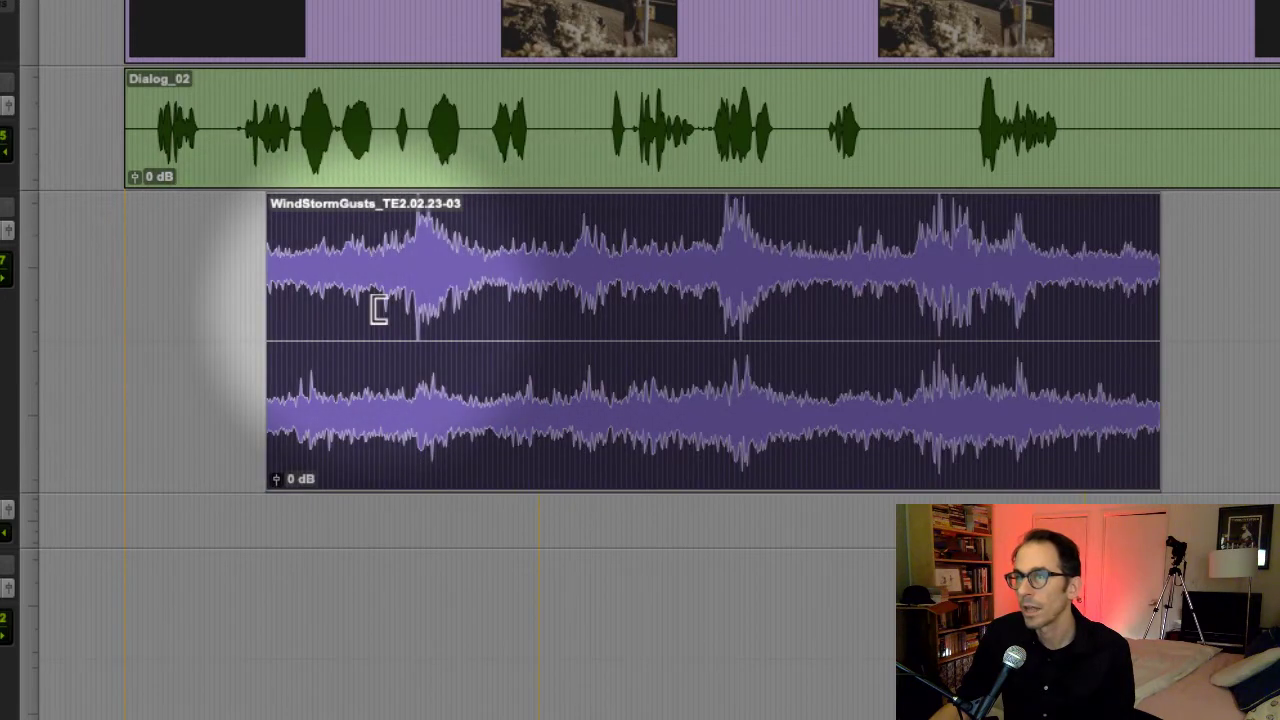
{"action": "left_click_drag", "start_coordinate": [1154, 330], "coordinate": [378, 325]}
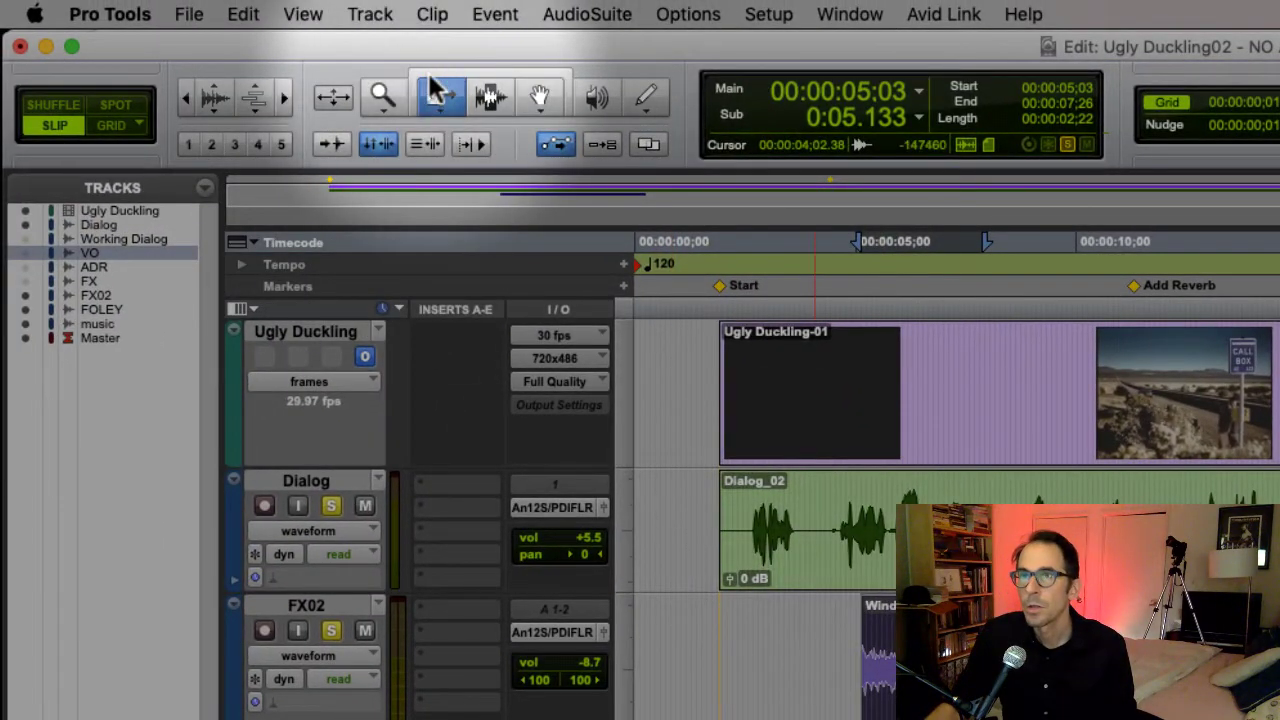
Loop the trimmed wind clip with the number of loops set to 4, and undo the loop
{"action": "left_click", "coordinate": [425, 14]}
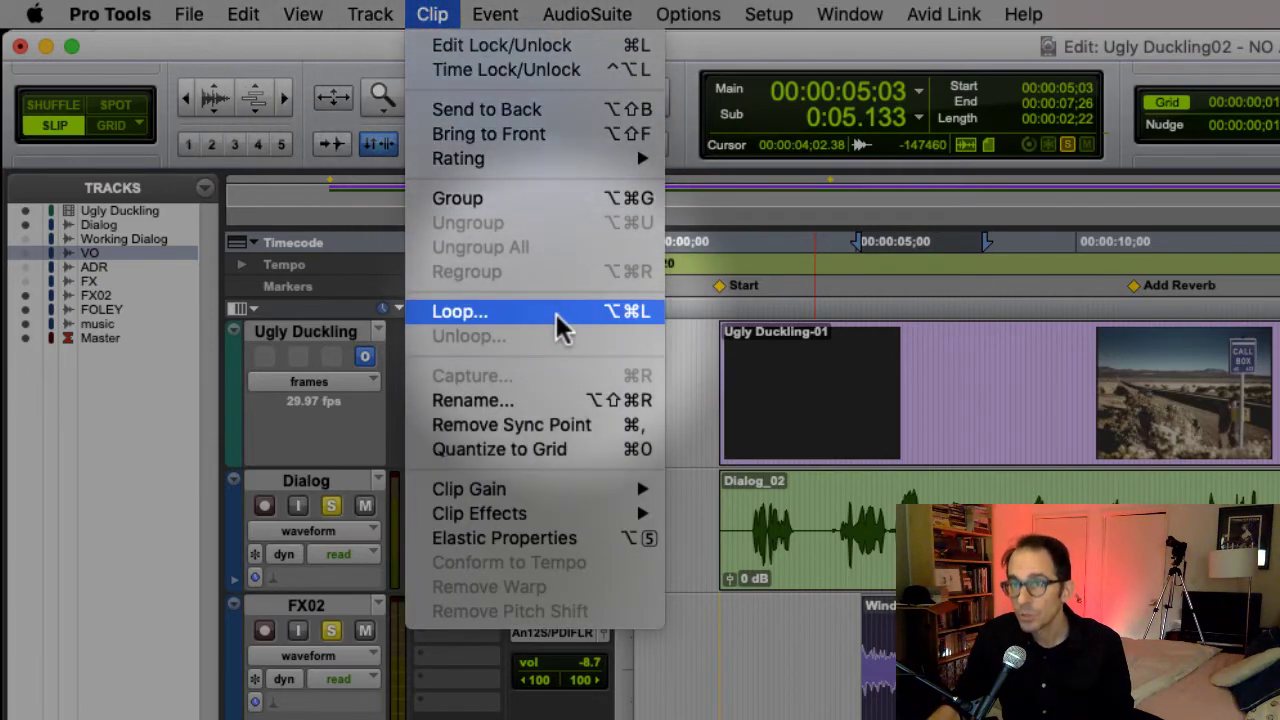
{"action": "left_click", "coordinate": [556, 313]}
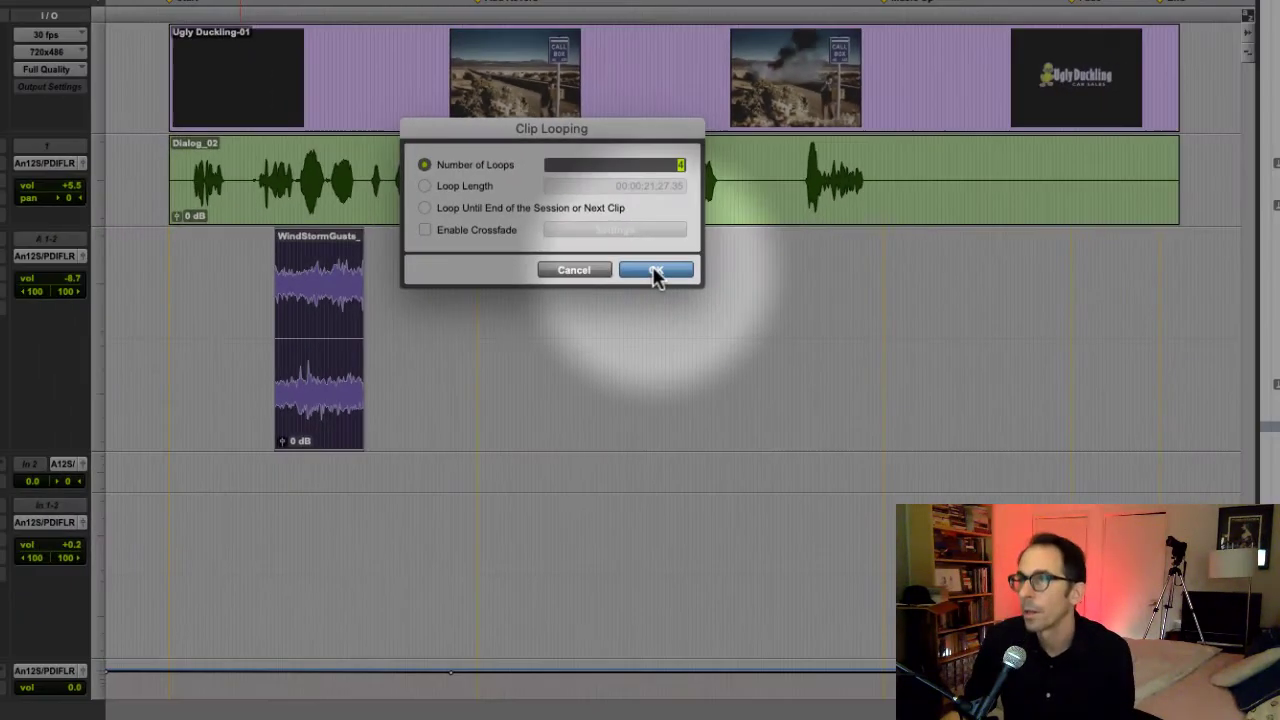
{"action": "left_click", "coordinate": [877, 428]}
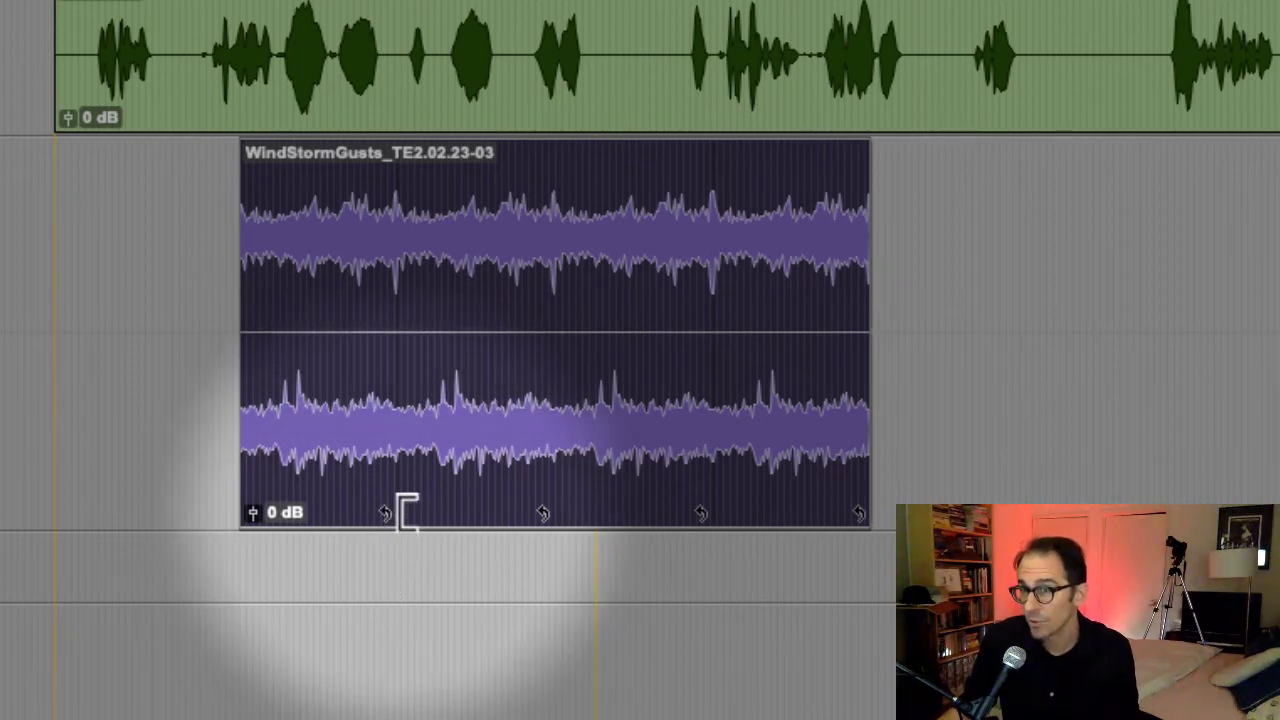
{"action": "left_click_drag", "start_coordinate": [378, 510], "coordinate": [597, 517]}
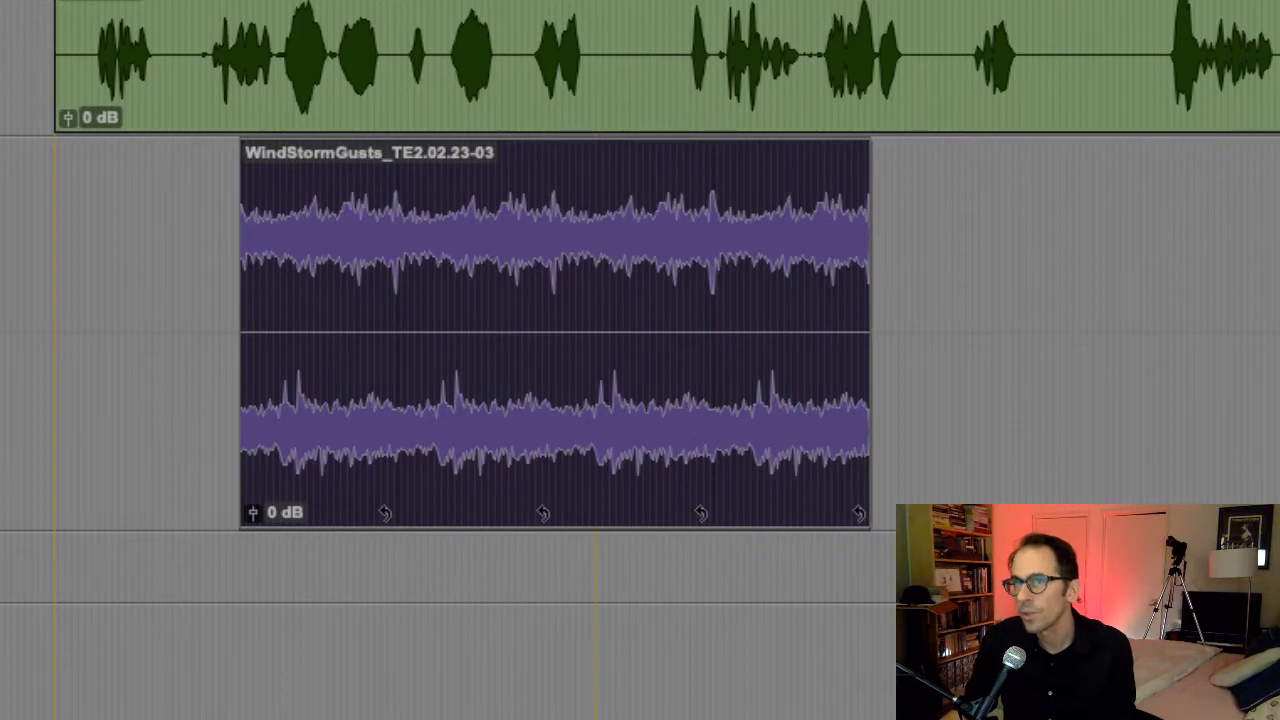
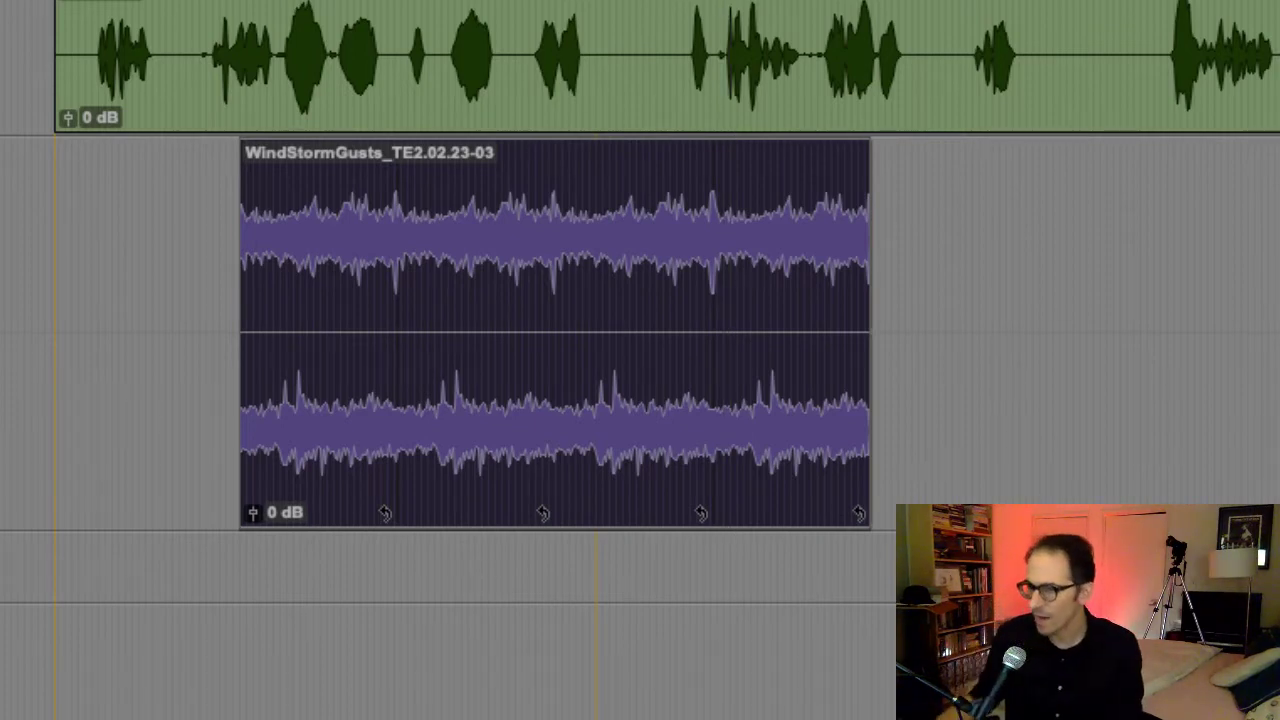
{"action": "key", "text": "super+z"}
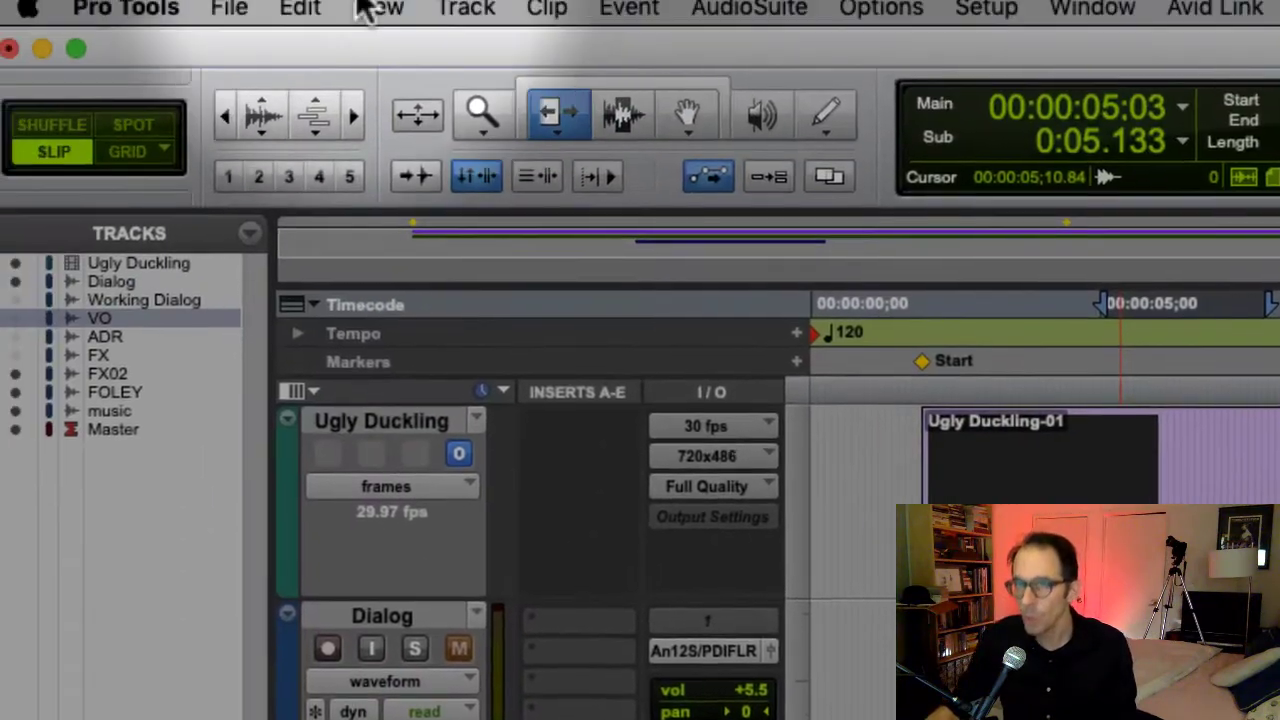
Start looping the trimmed wind clip with crossfades enabled, using Pre-splice placement and a fade length of 1000 milliseconds
{"action": "left_click", "coordinate": [330, 12]}
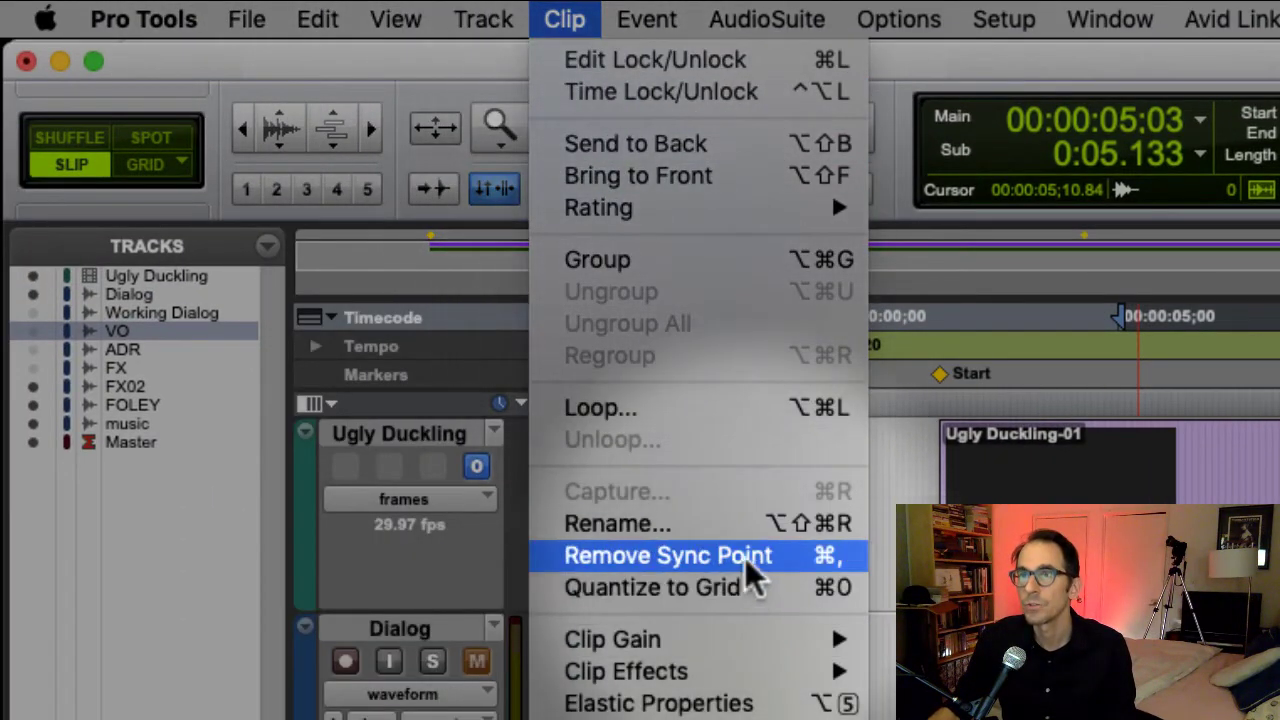
{"action": "left_click", "coordinate": [724, 408]}
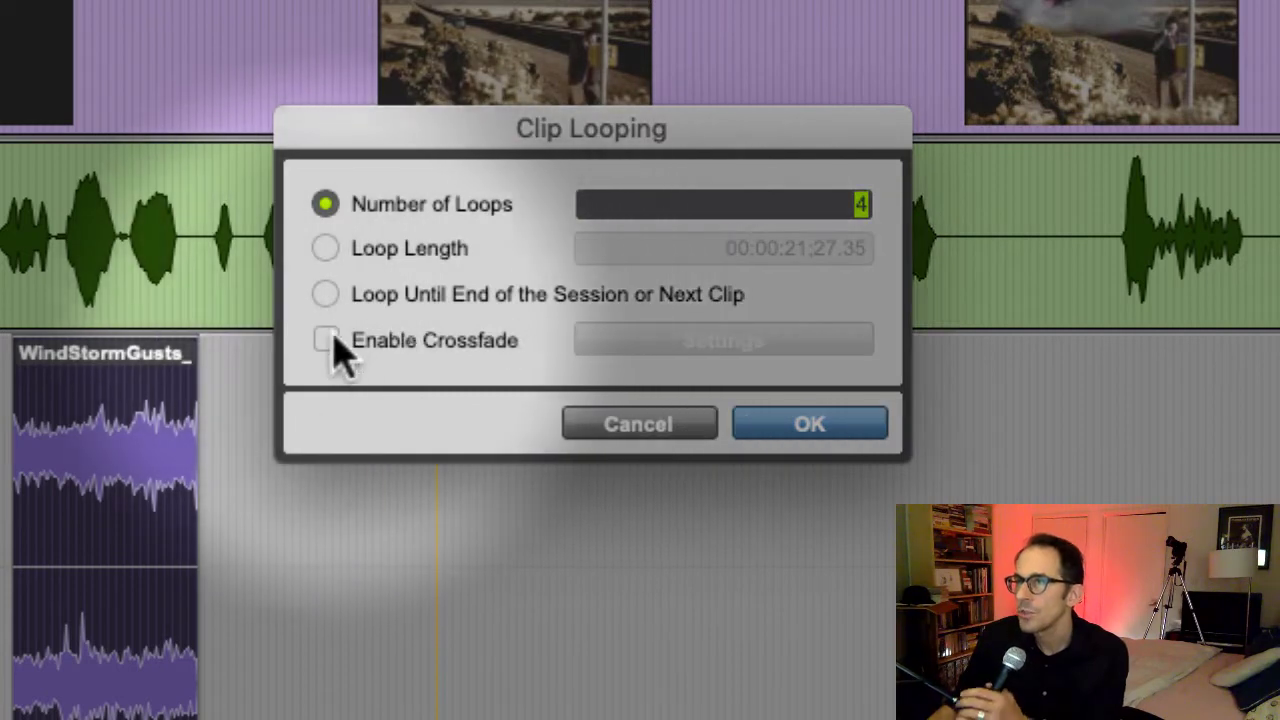
{"action": "left_click", "coordinate": [330, 341]}
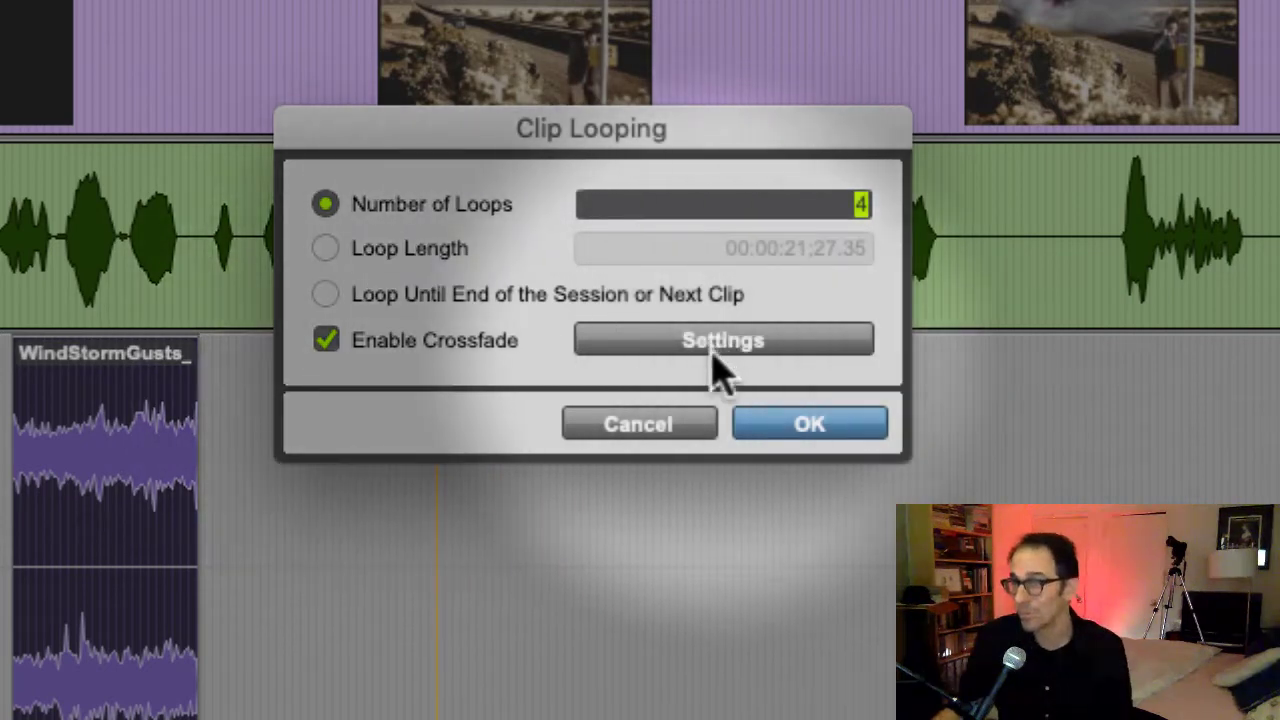
{"action": "left_click", "coordinate": [740, 338]}
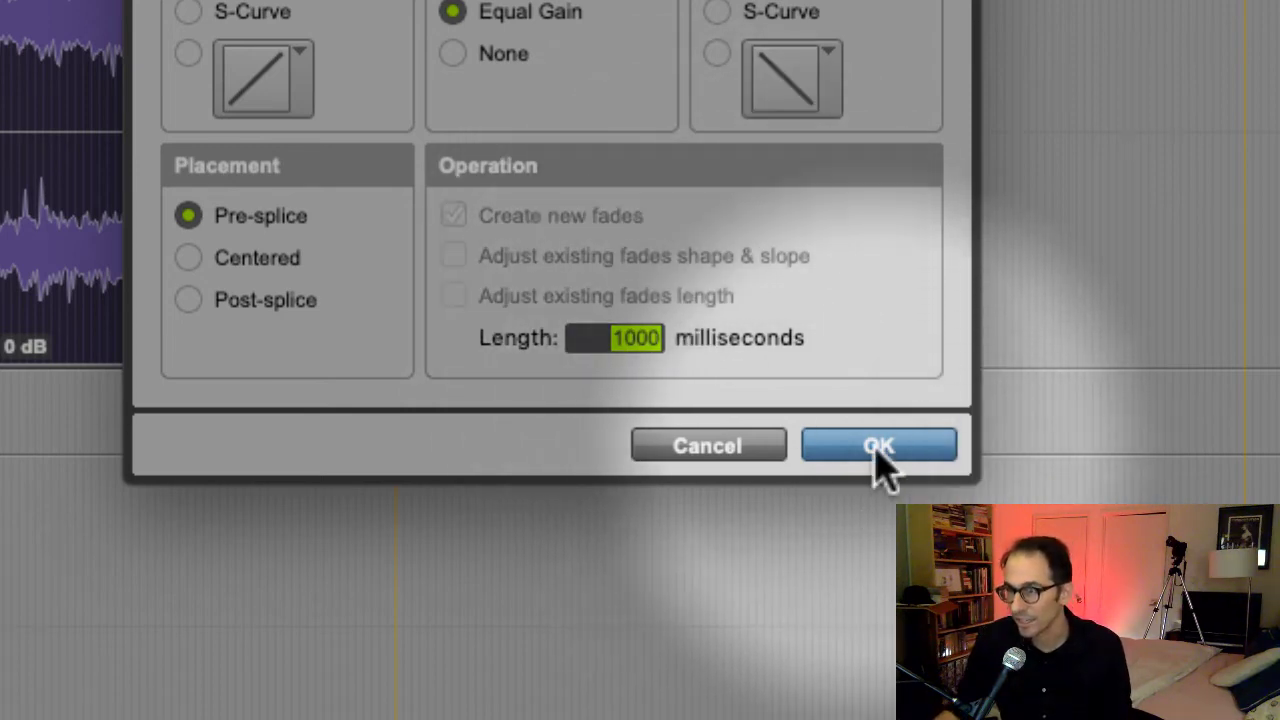
{"action": "left_click", "coordinate": [880, 447]}
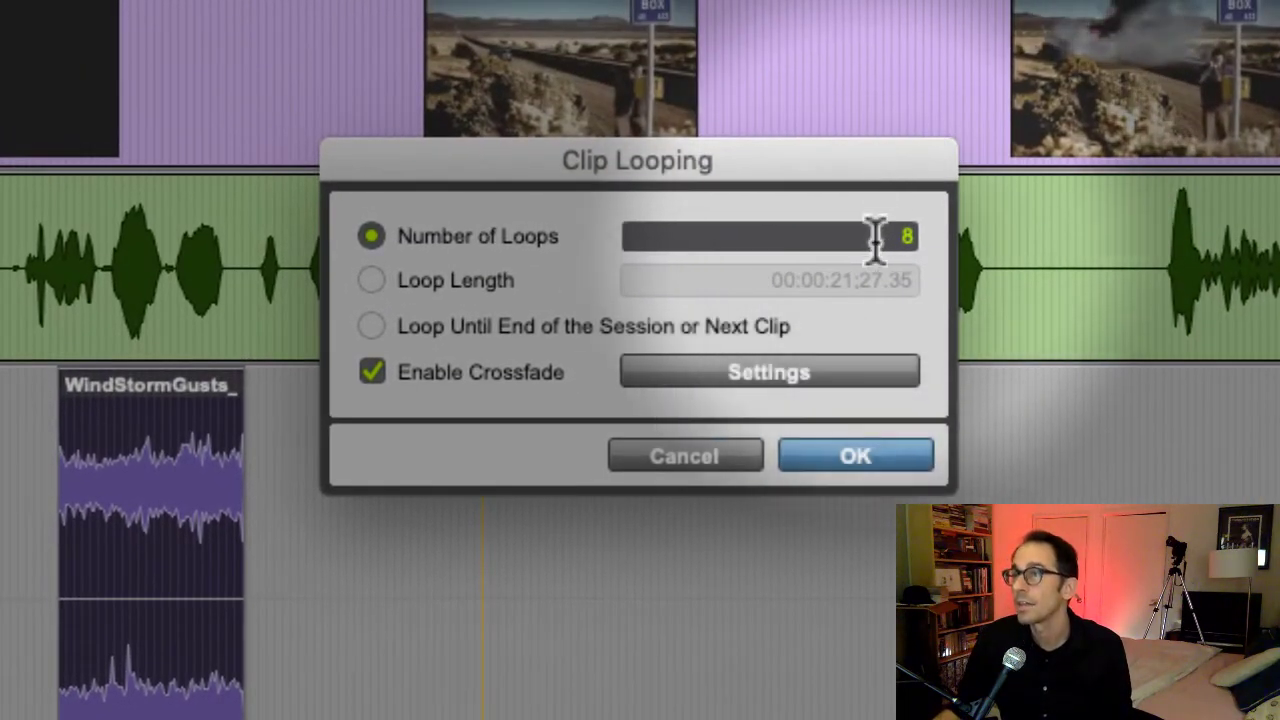
Try a crossfaded loop of the wind clip with the number of loops set to 4, play it back and undo it
{"action": "left_click", "coordinate": [875, 238]}
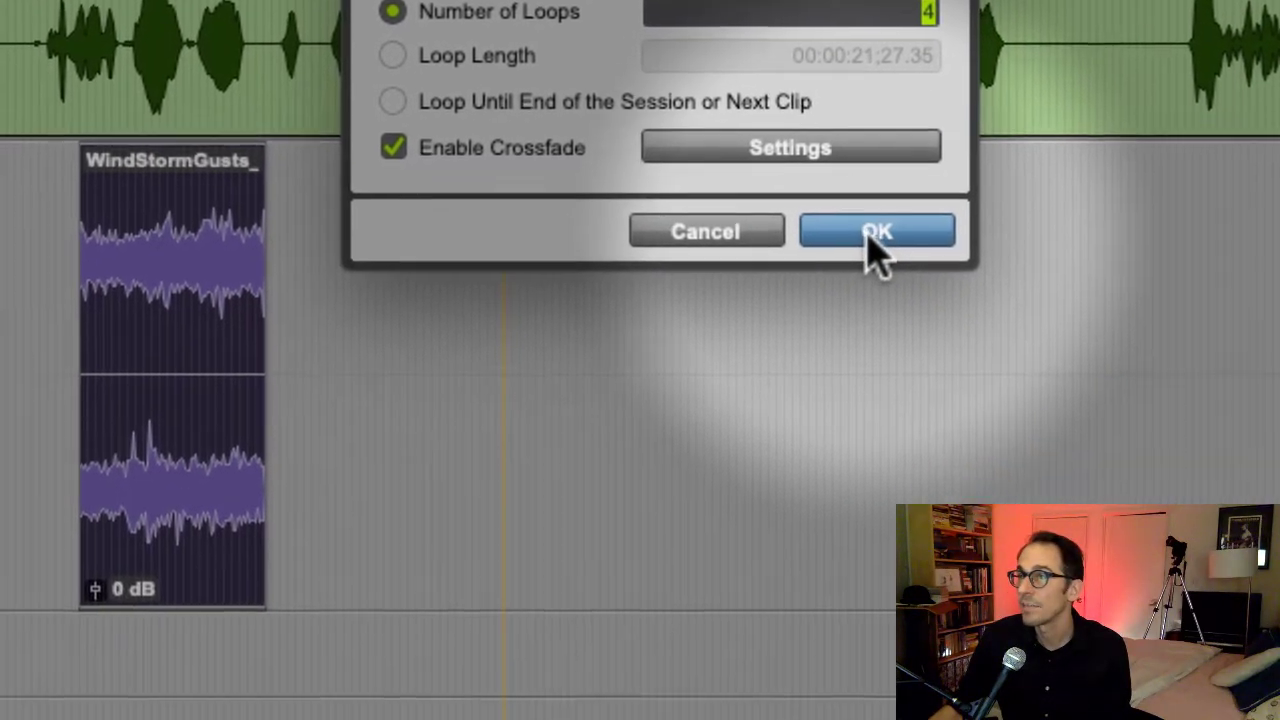
{"action": "left_click", "coordinate": [865, 455]}
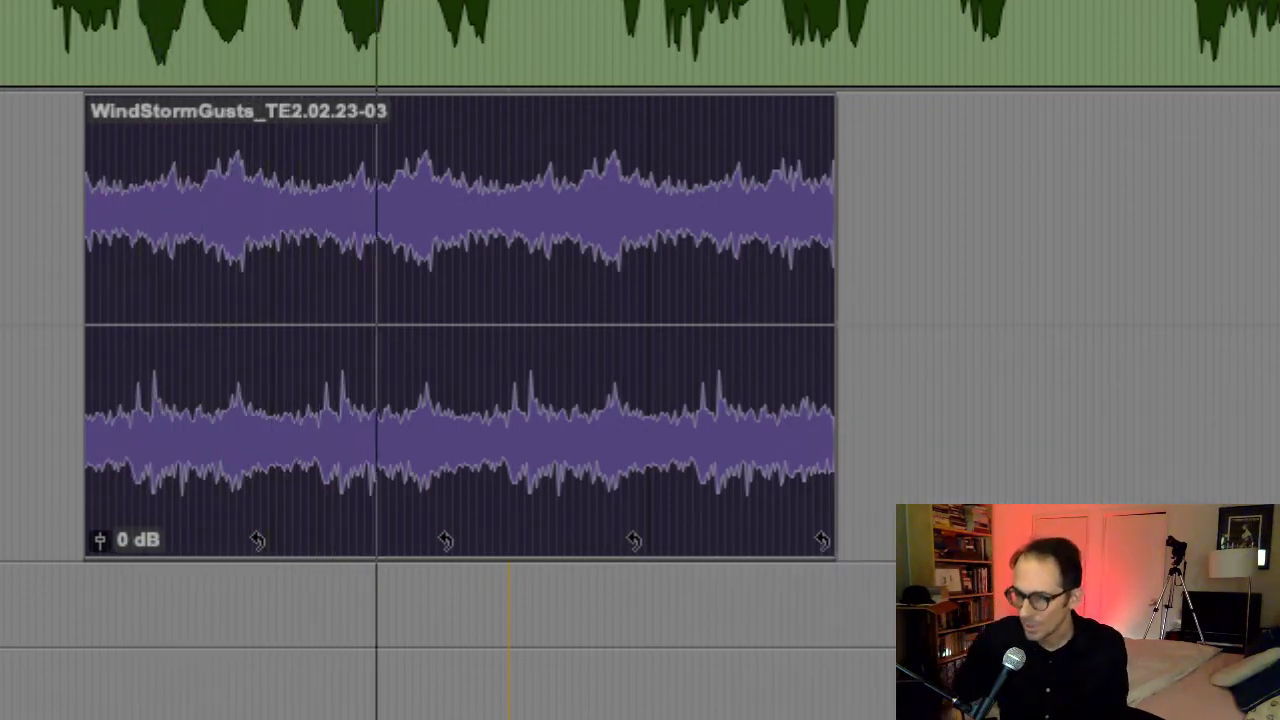
{"action": "key", "text": "space"}
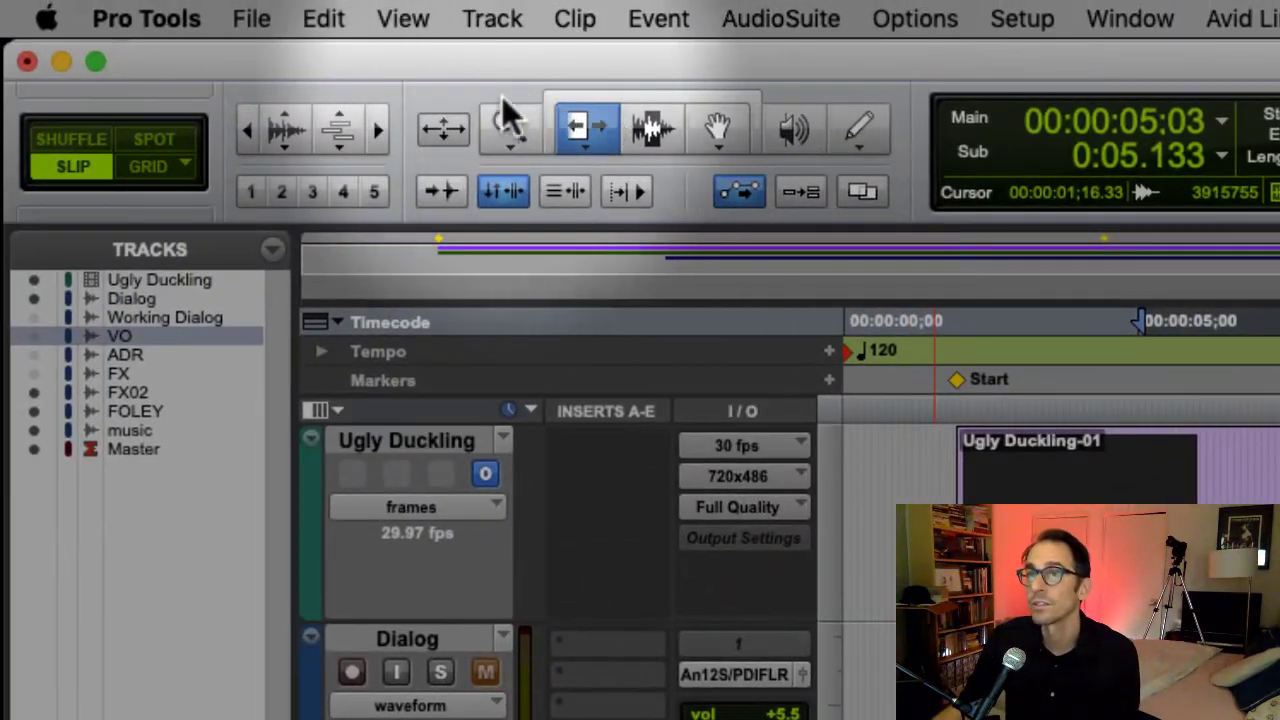
{"action": "left_click", "coordinate": [378, 128]}
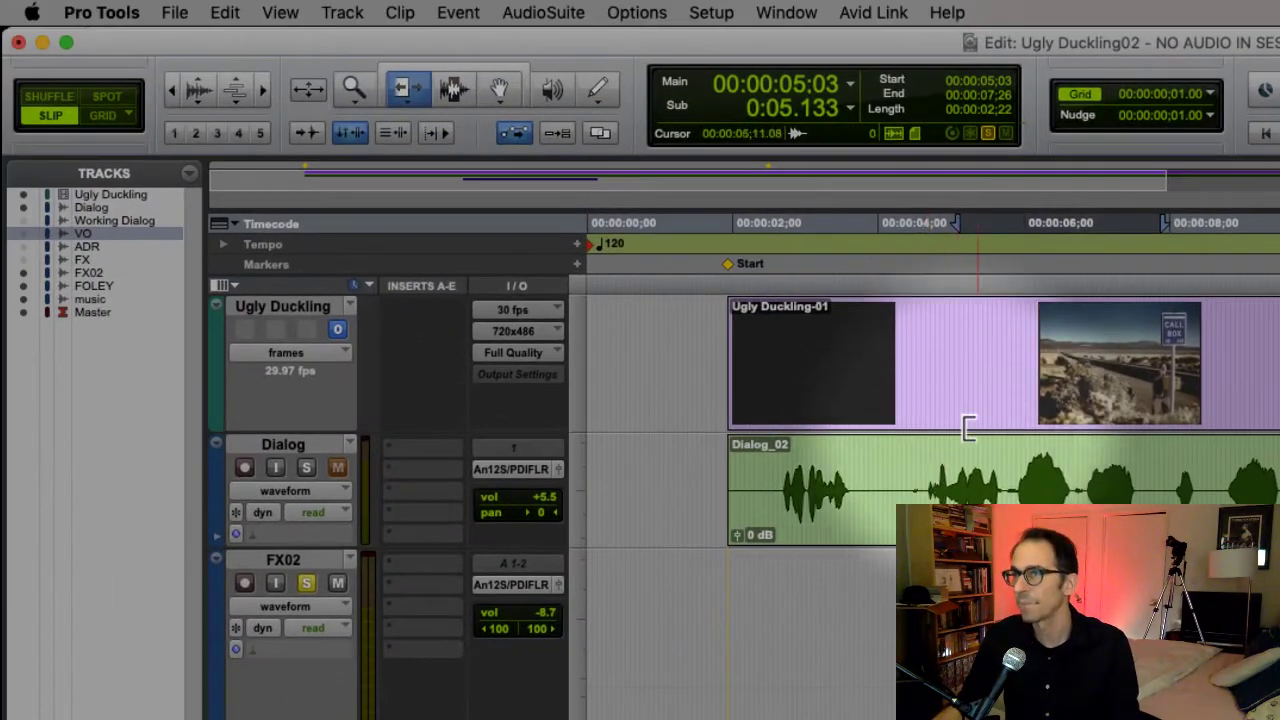
{"action": "left_click", "coordinate": [400, 12]}
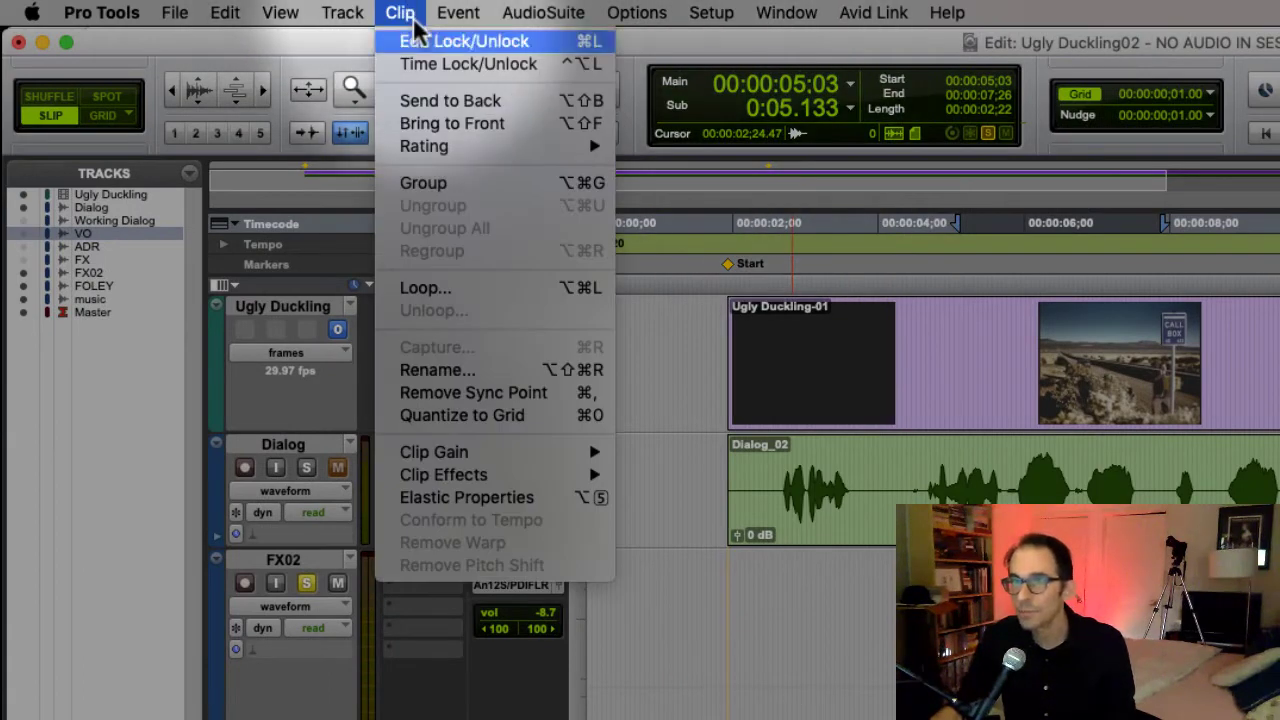
{"action": "left_click", "coordinate": [425, 287]}
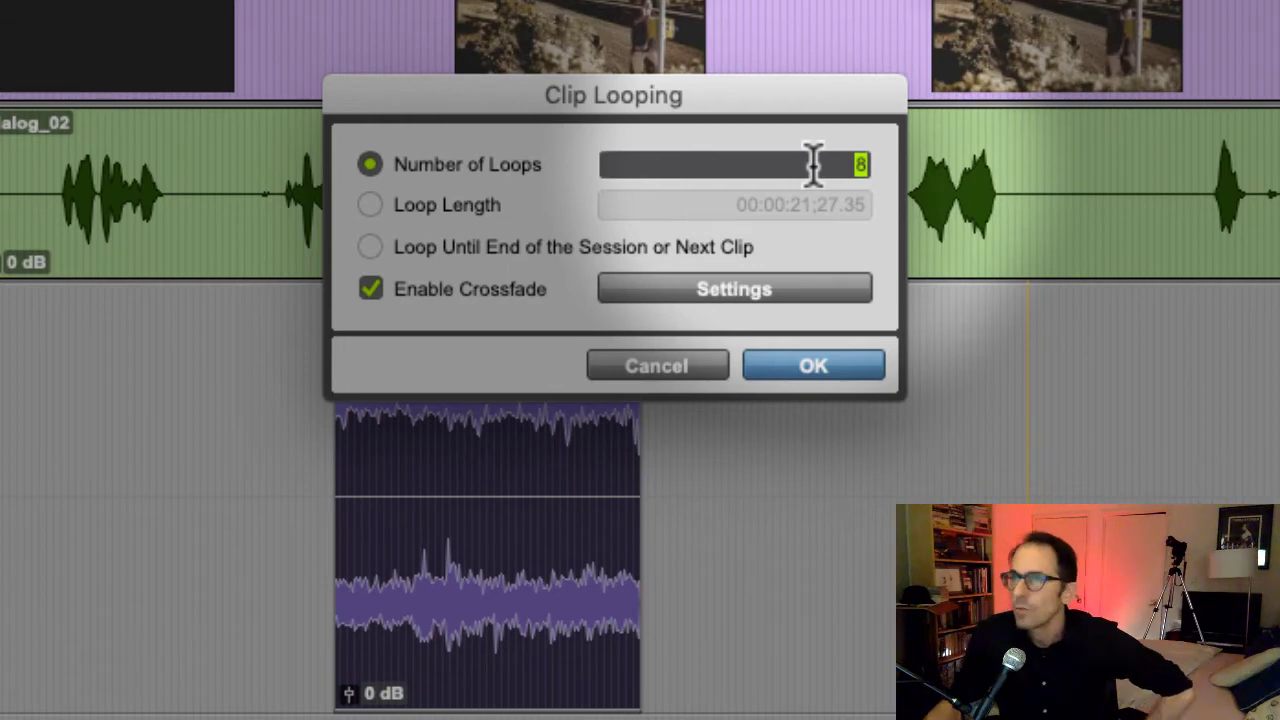
{"action": "left_click", "coordinate": [665, 370]}
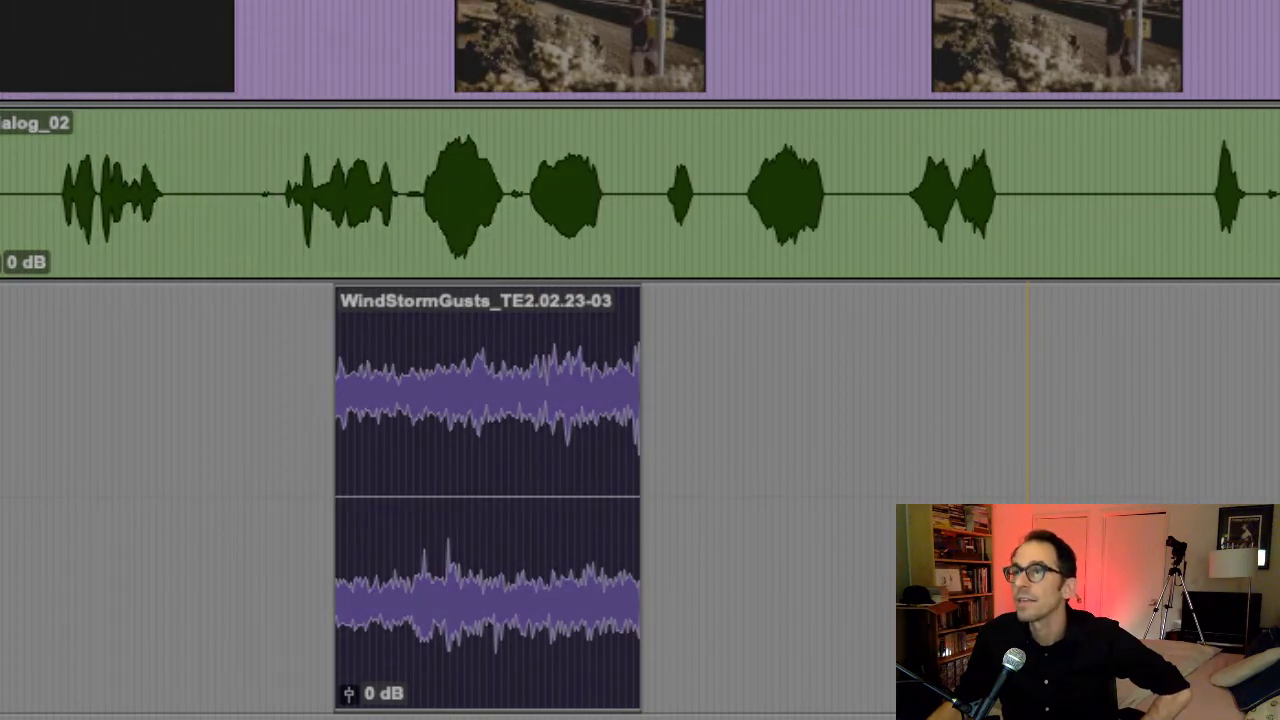
Spot the trimmed wind clip so that it starts at 00:00:01;28 on the FX02 track
{"action": "left_click", "coordinate": [487, 450]}
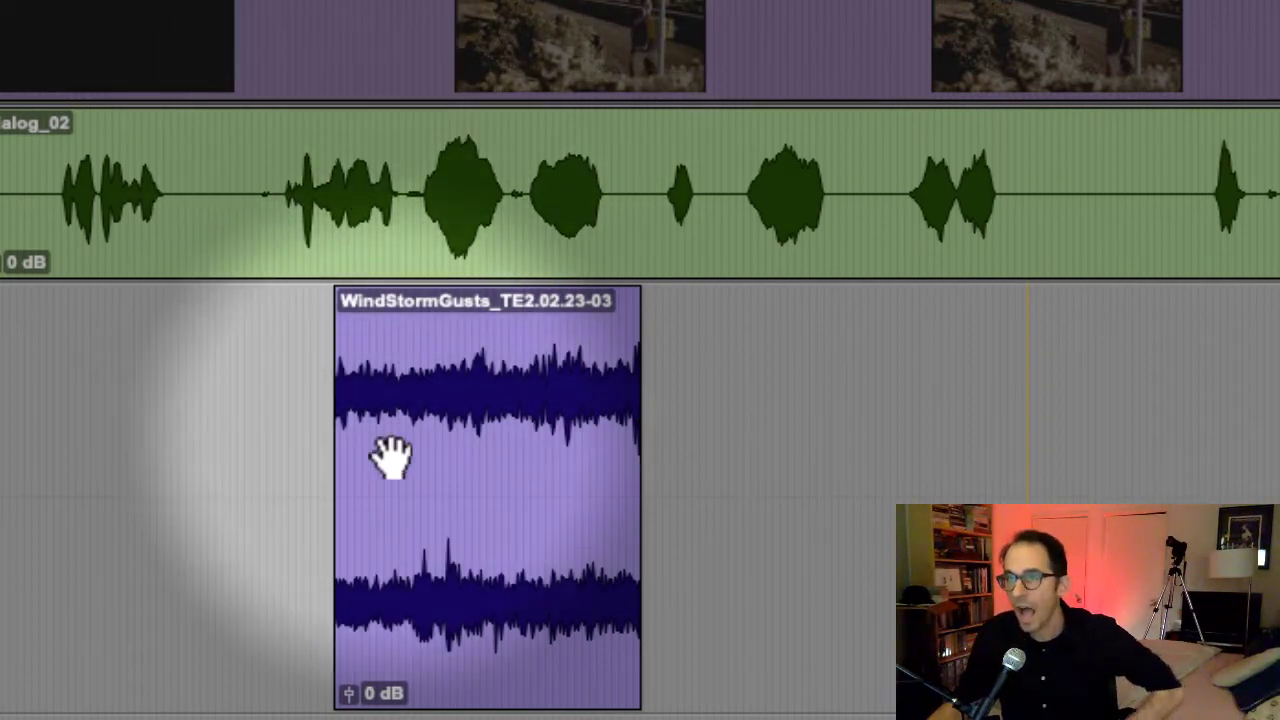
{"action": "left_click", "coordinate": [410, 493]}
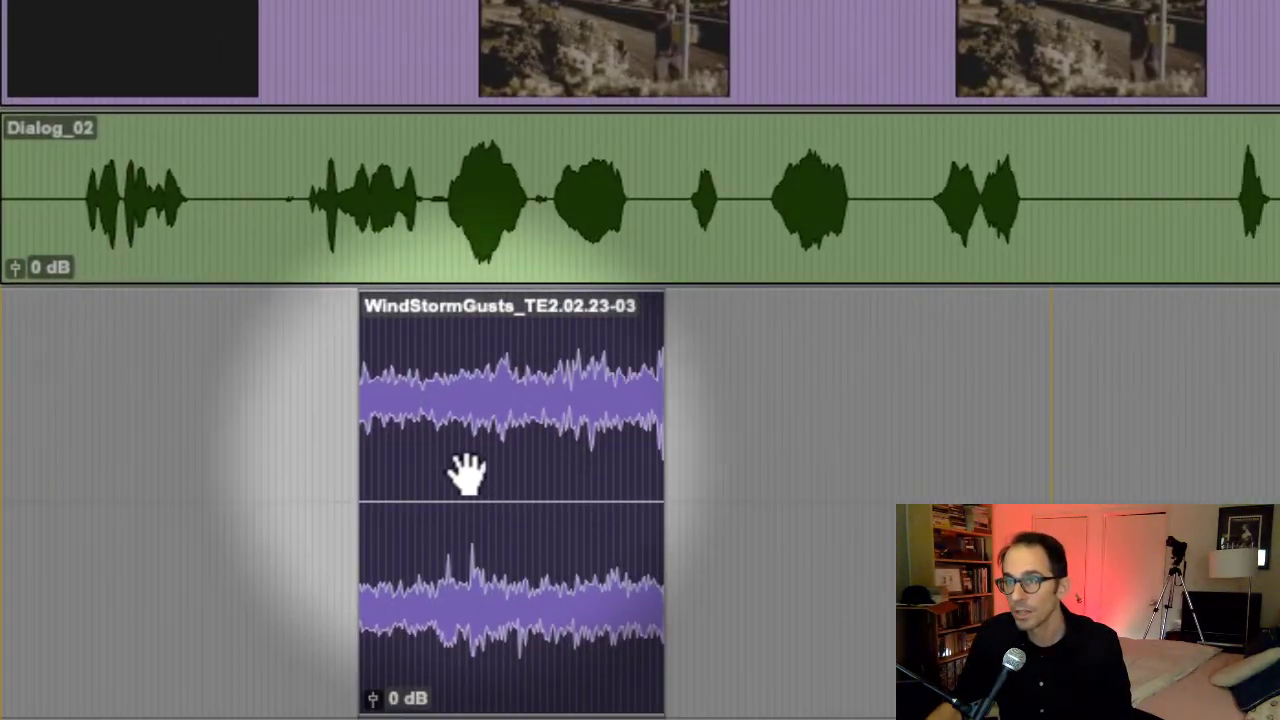
{"action": "left_click", "coordinate": [466, 471]}
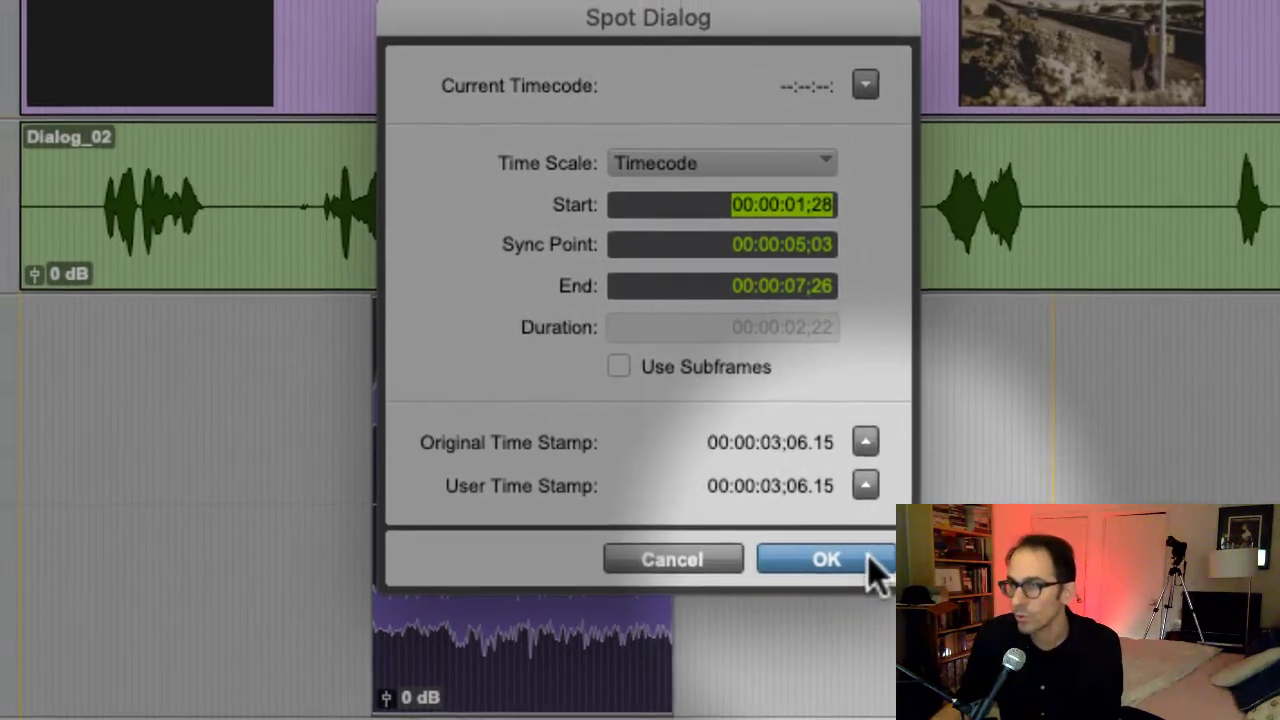
{"action": "left_click", "coordinate": [852, 557]}
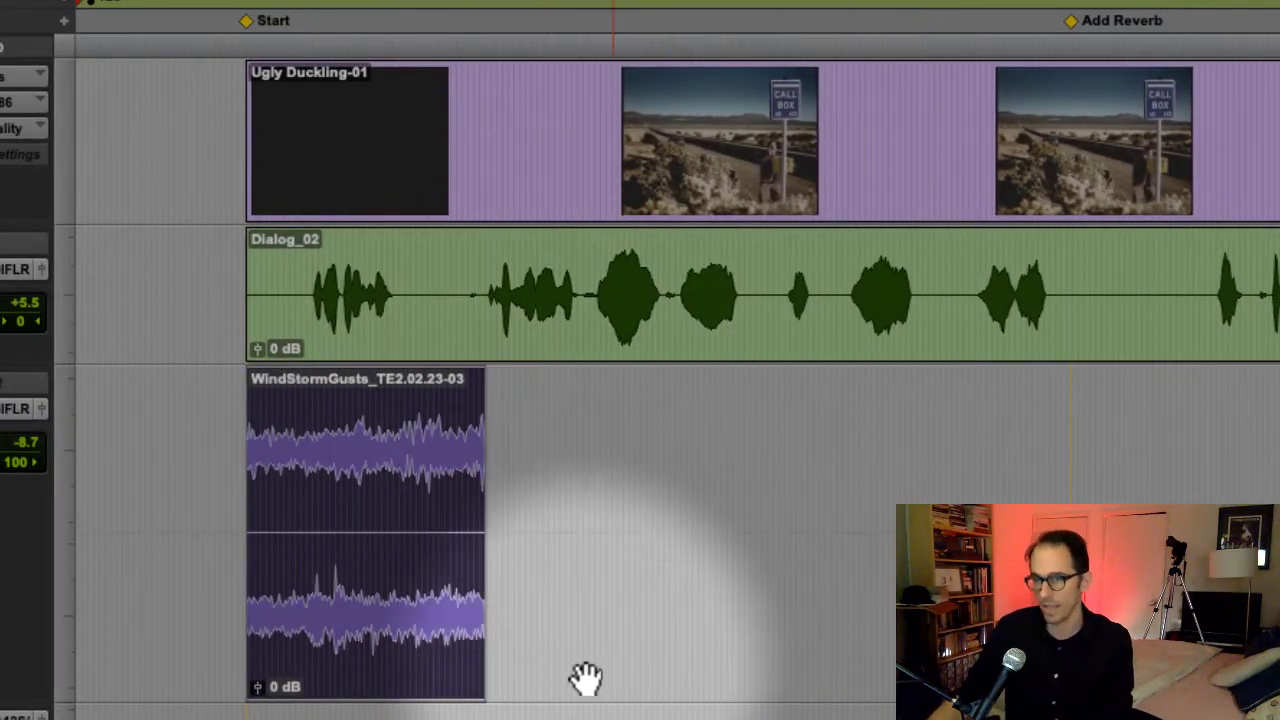
Add the Music-Poly-Poly clip to the FX02 track and spot its start to 00:00:32;21, at the end of the video
{"action": "key", "text": "super+bracketleft"}
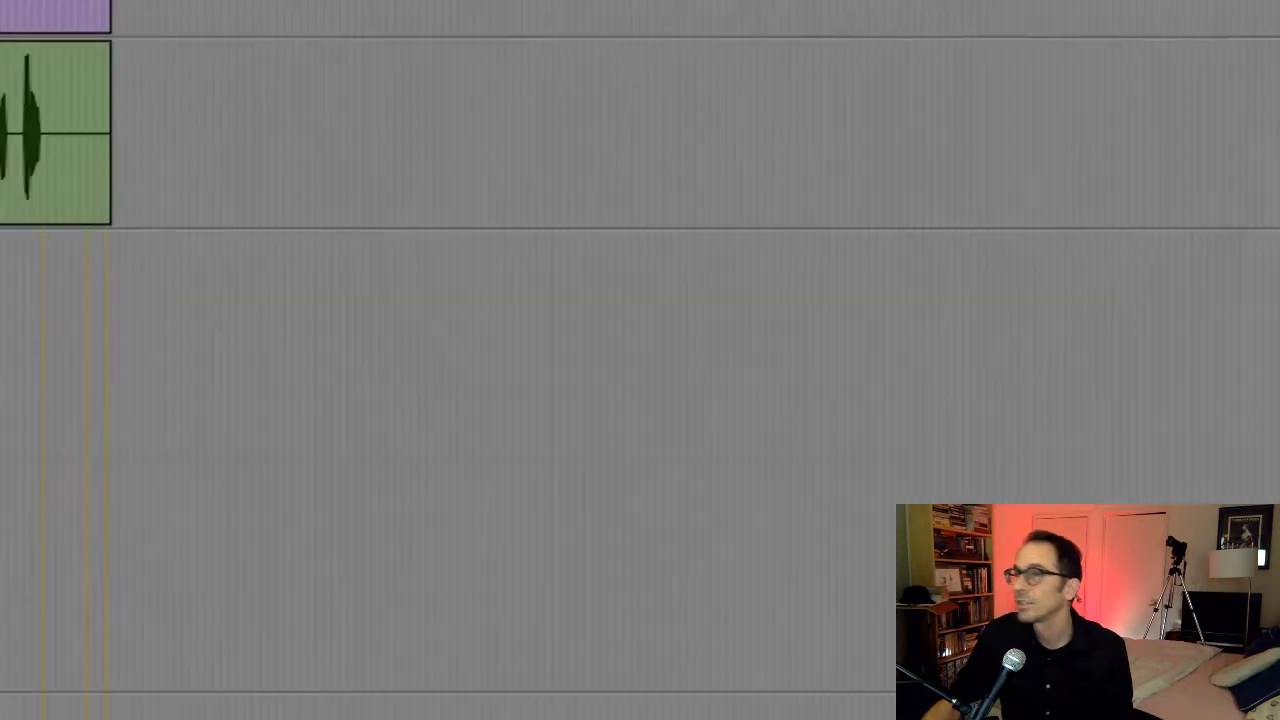
{"action": "left_click_drag", "start_coordinate": [697, 404], "coordinate": [362, 478]}
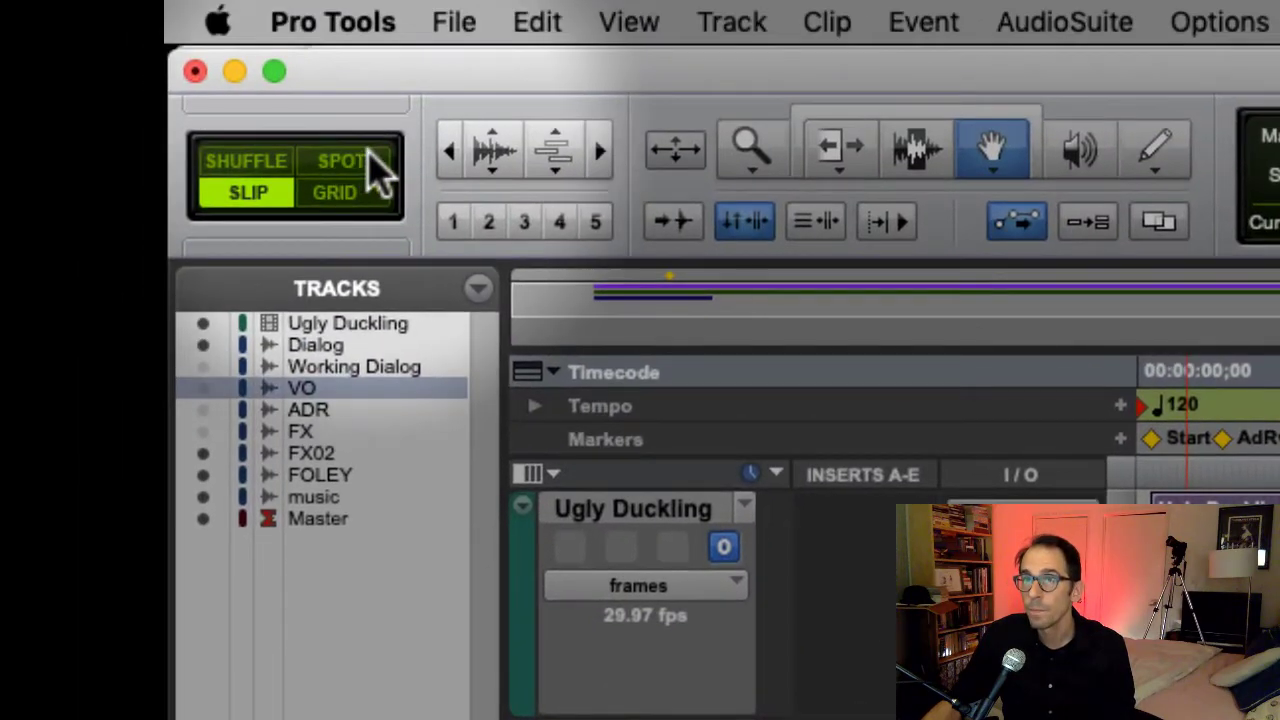
{"action": "left_click", "coordinate": [366, 157]}
{"action": "left_click", "coordinate": [431, 515]}
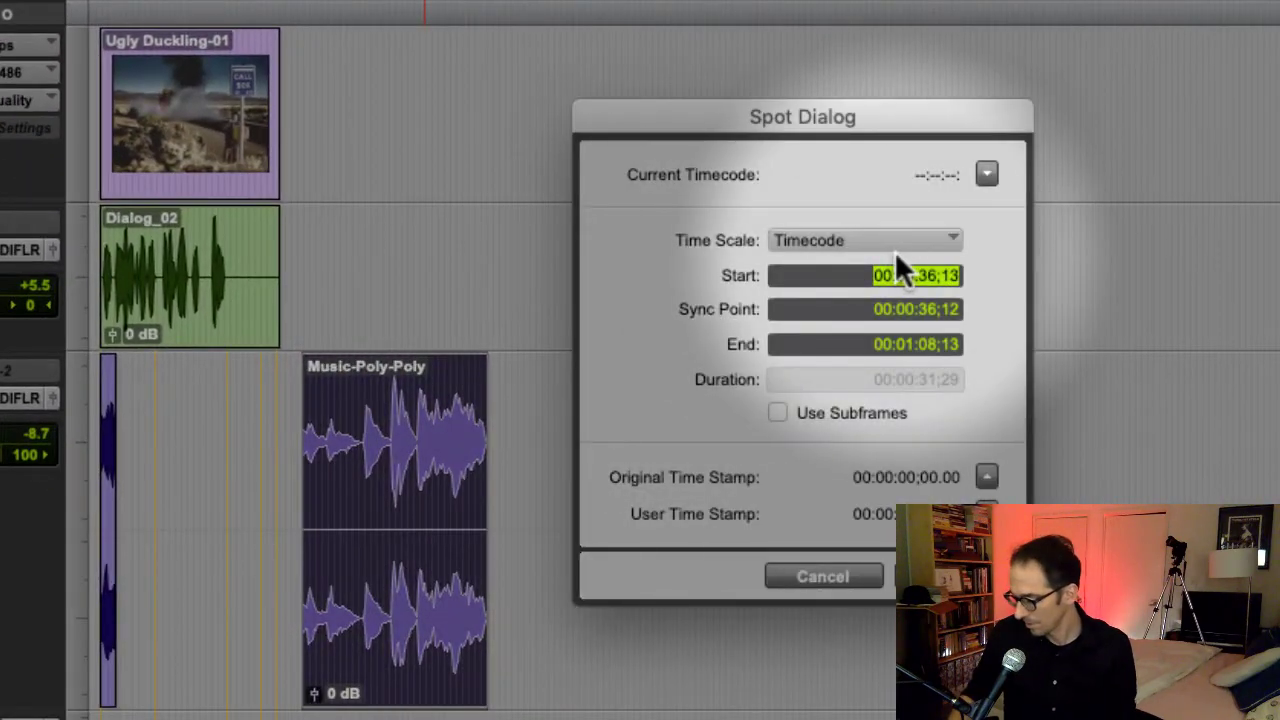
{"action": "type", "text": "3212"}
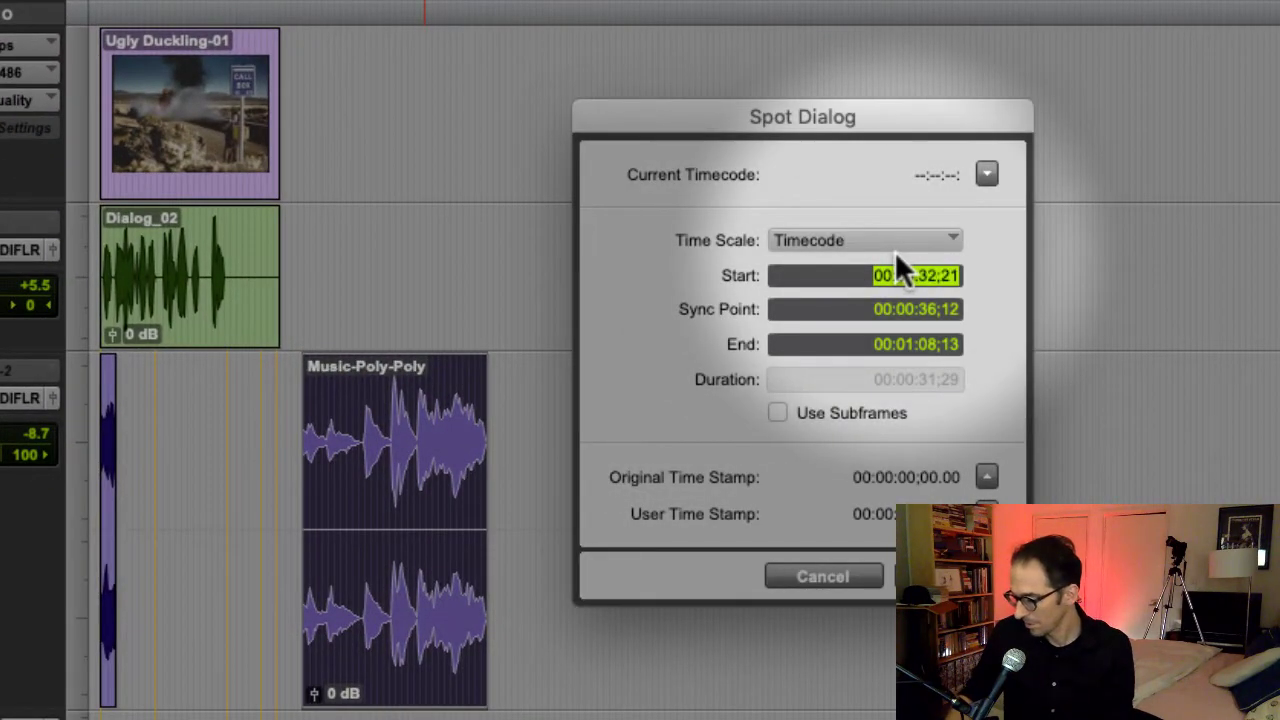
{"action": "key", "text": "Return"}
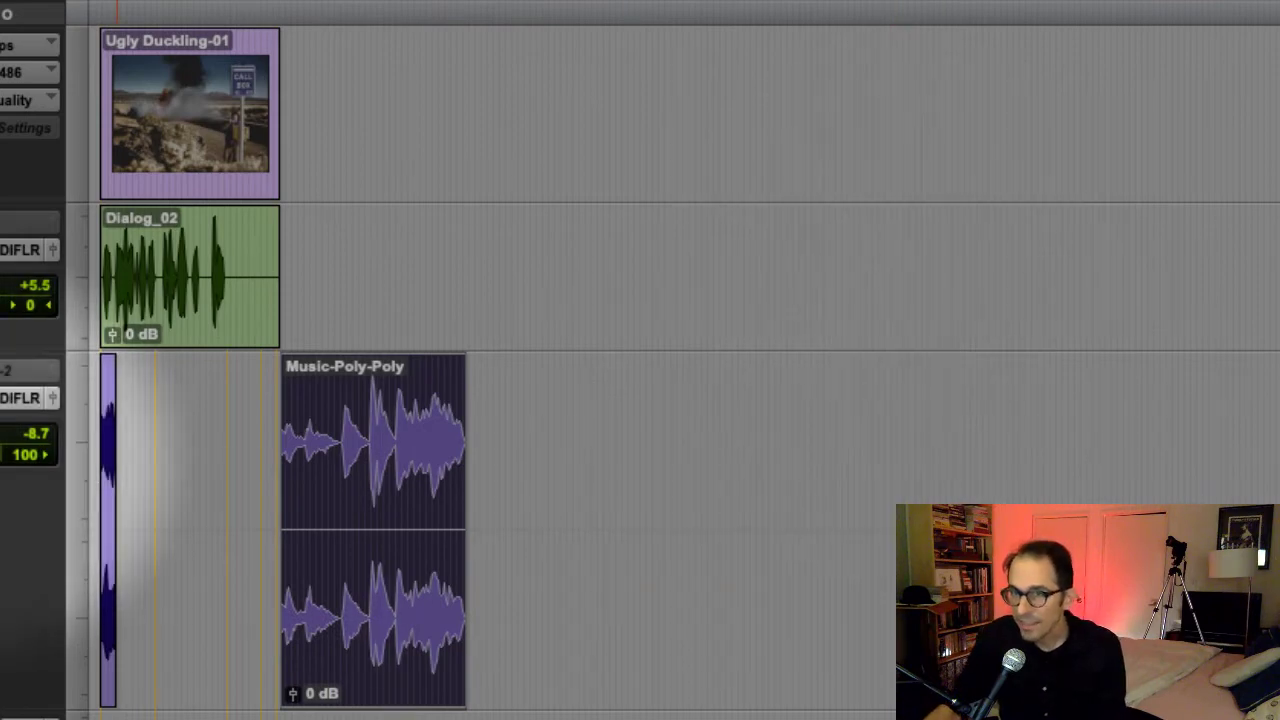
Select the trimmed wind clip at the Start marker on the FX02 track, dismissing its spotting dialog
{"action": "left_click", "coordinate": [203, 402]}
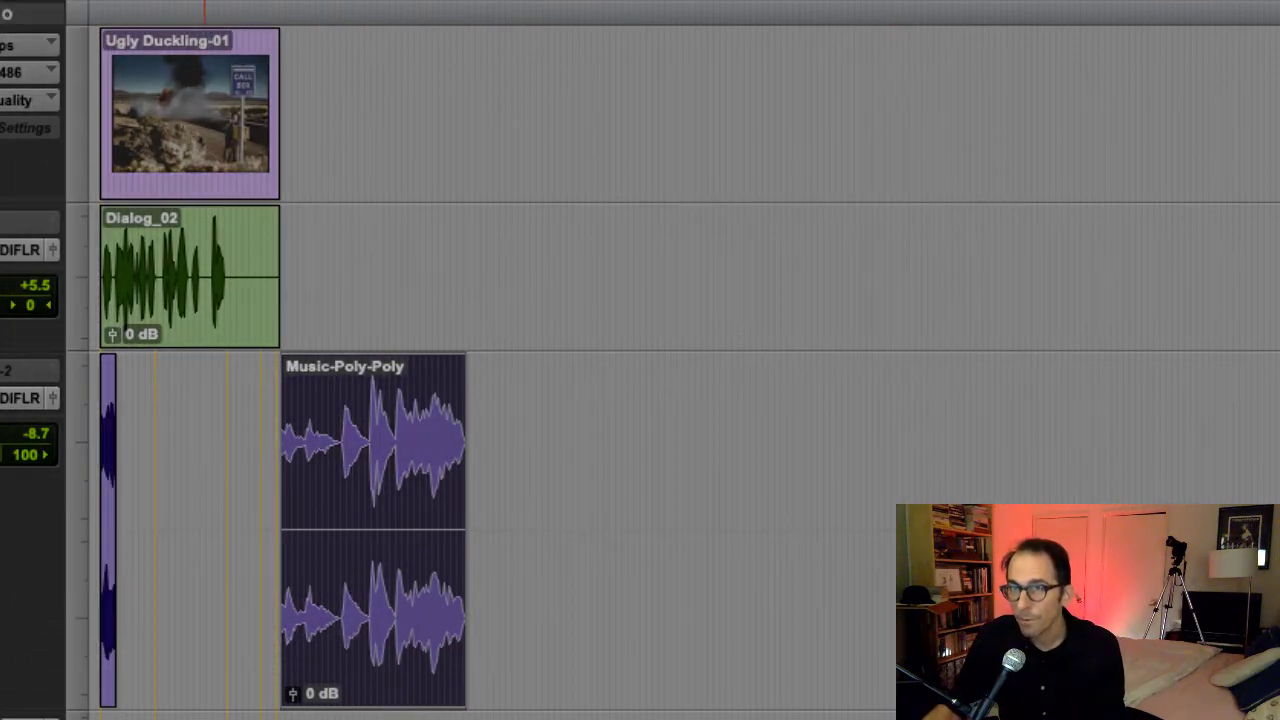
{"action": "key", "text": "ctrl+bracketright"}
{"action": "key", "text": "ctrl+bracketright"}
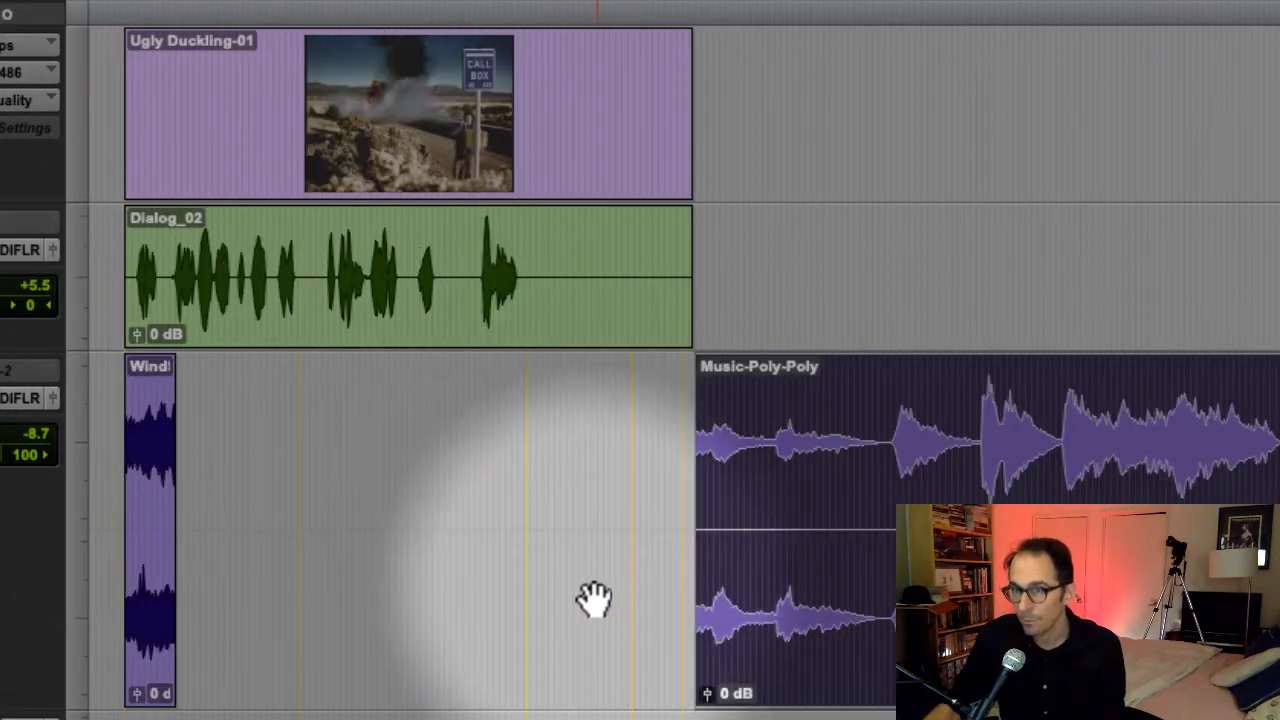
{"action": "left_click", "coordinate": [148, 471]}
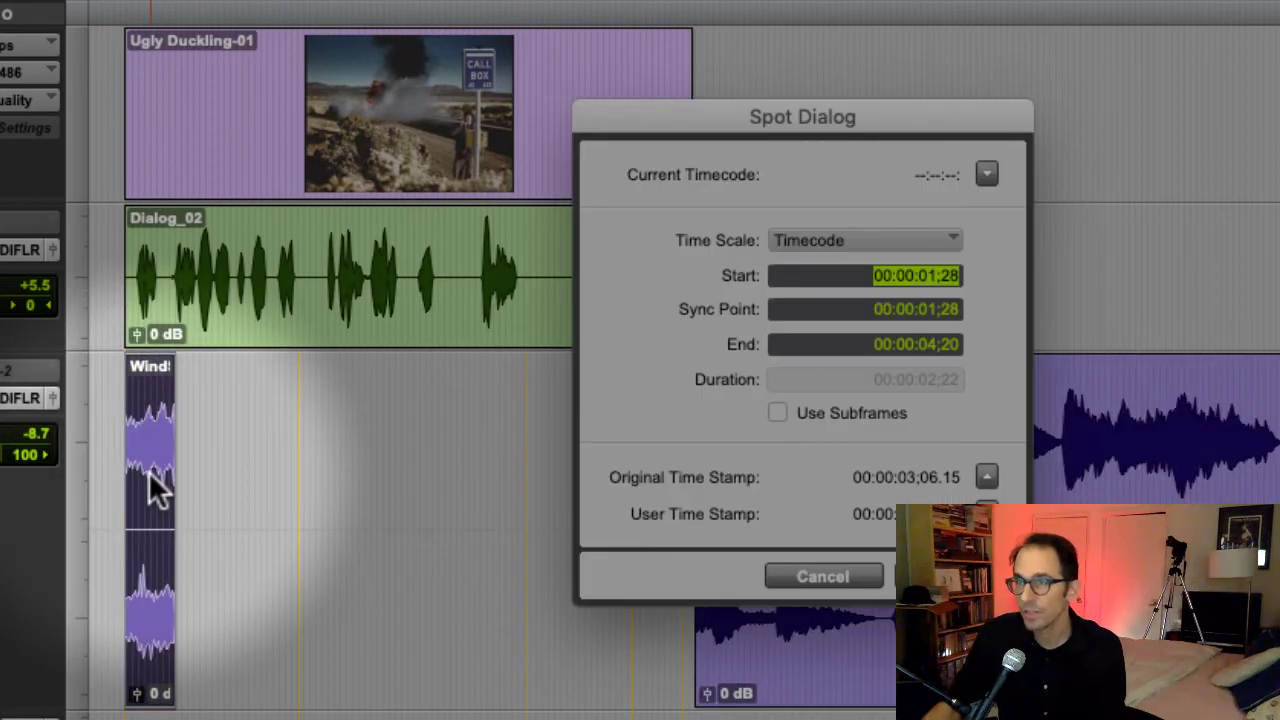
{"action": "left_click", "coordinate": [855, 576]}
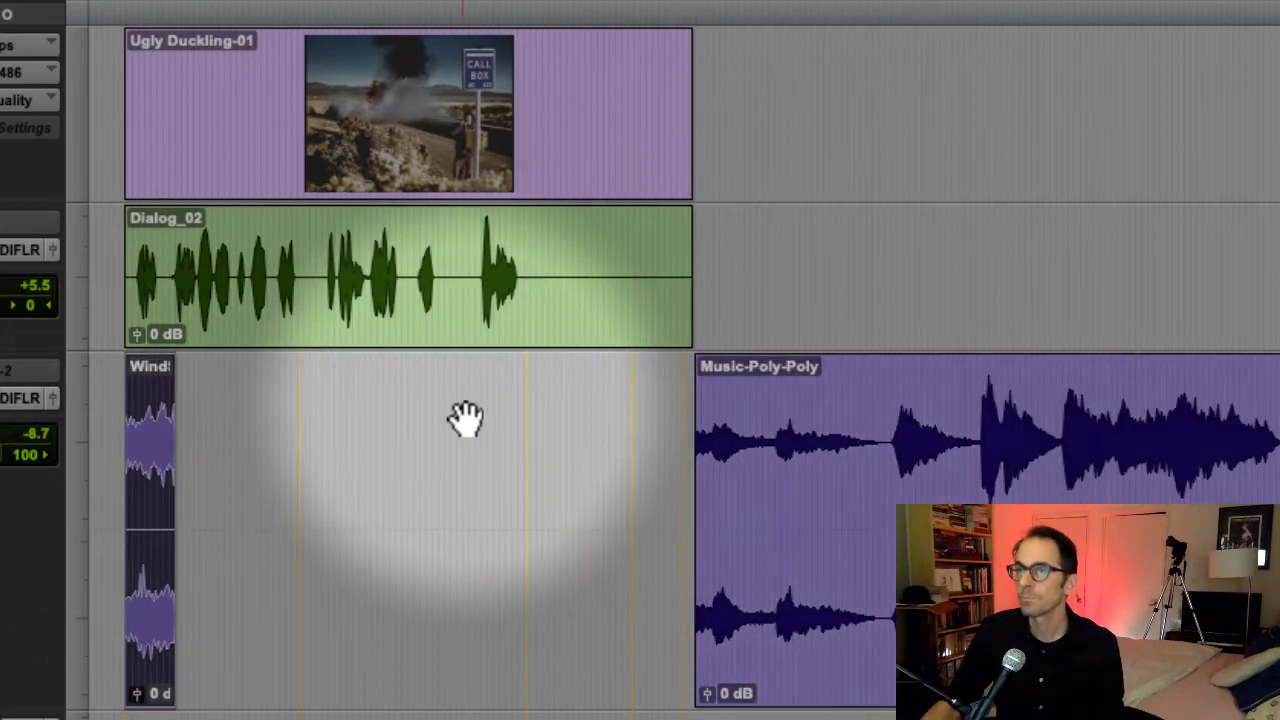
{"action": "left_click", "coordinate": [145, 457]}
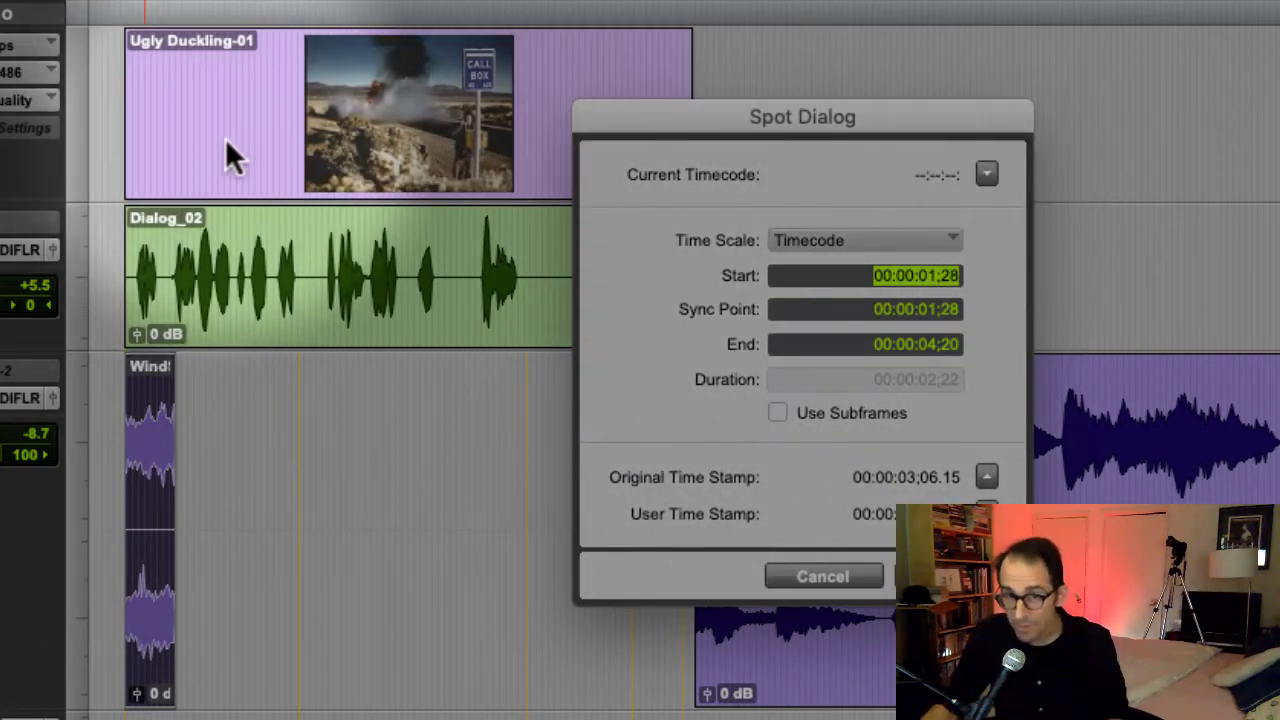
{"action": "left_click", "coordinate": [833, 574]}
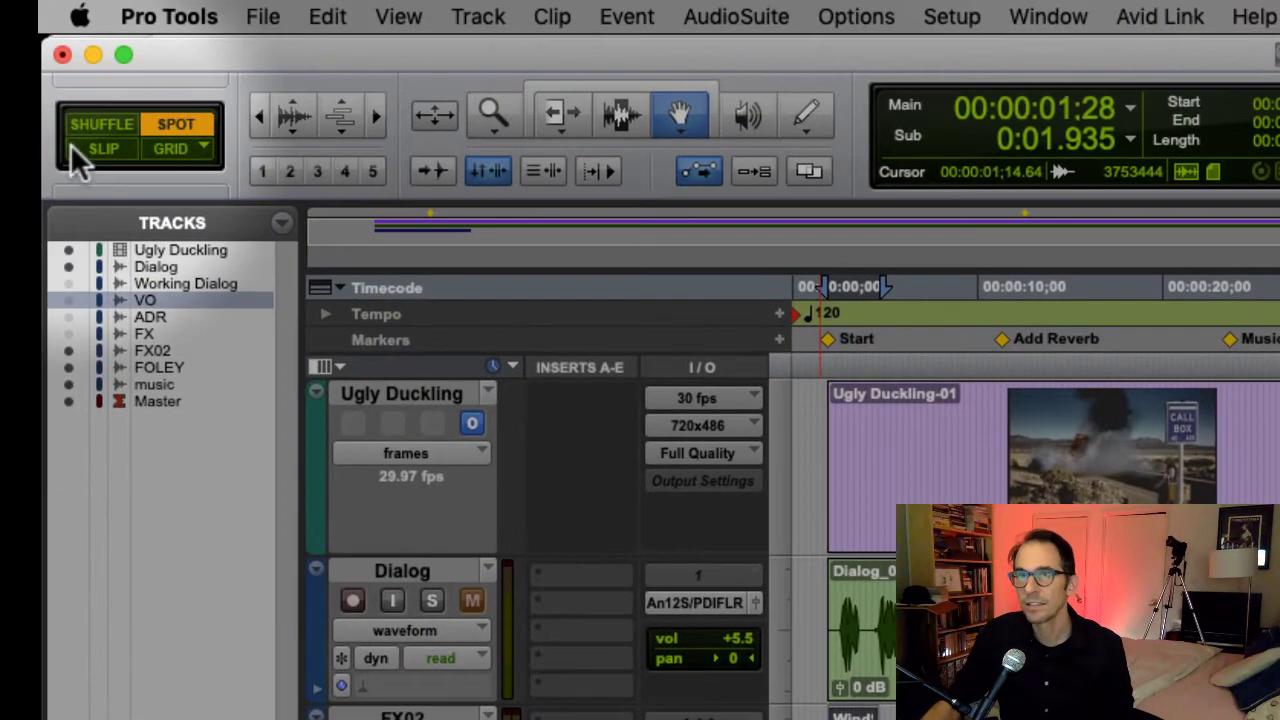
Switch to Slip mode and loop the wind clip until the end of the session or next clip, with crossfades enabled
{"action": "left_click", "coordinate": [75, 150]}
{"action": "left_click", "coordinate": [552, 17]}
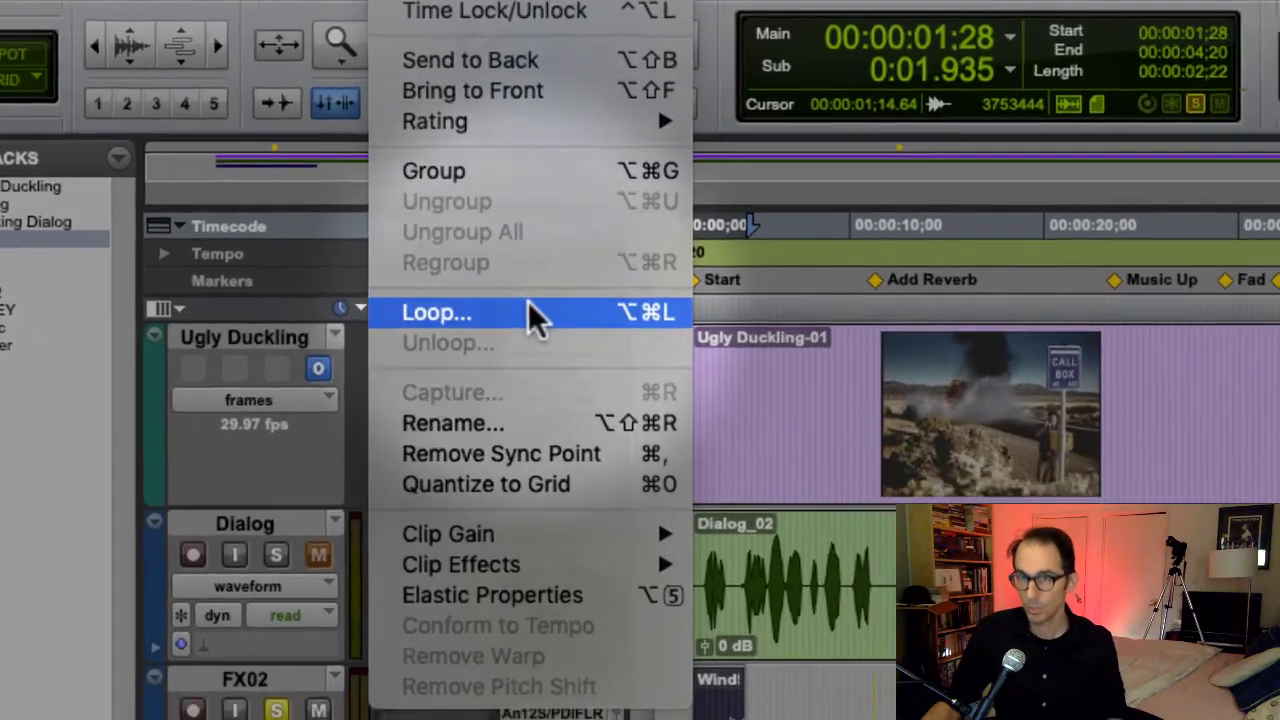
{"action": "left_click", "coordinate": [673, 370]}
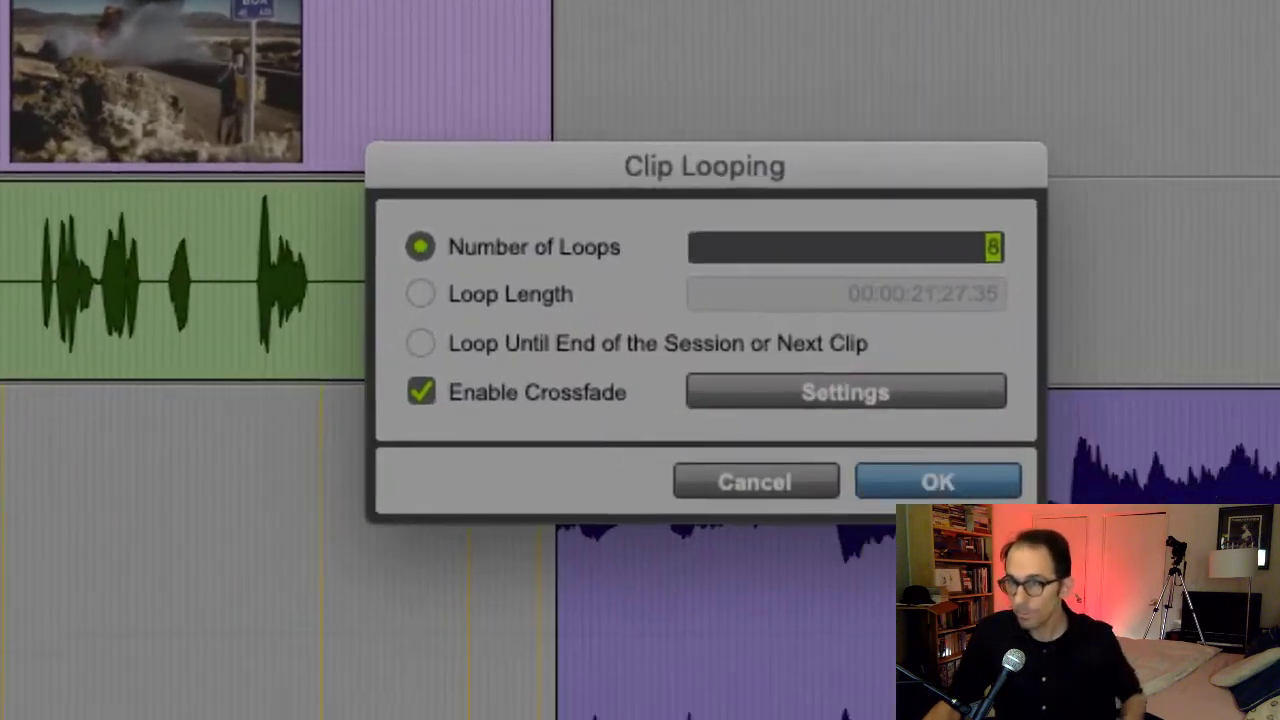
{"action": "type", "text": "8"}
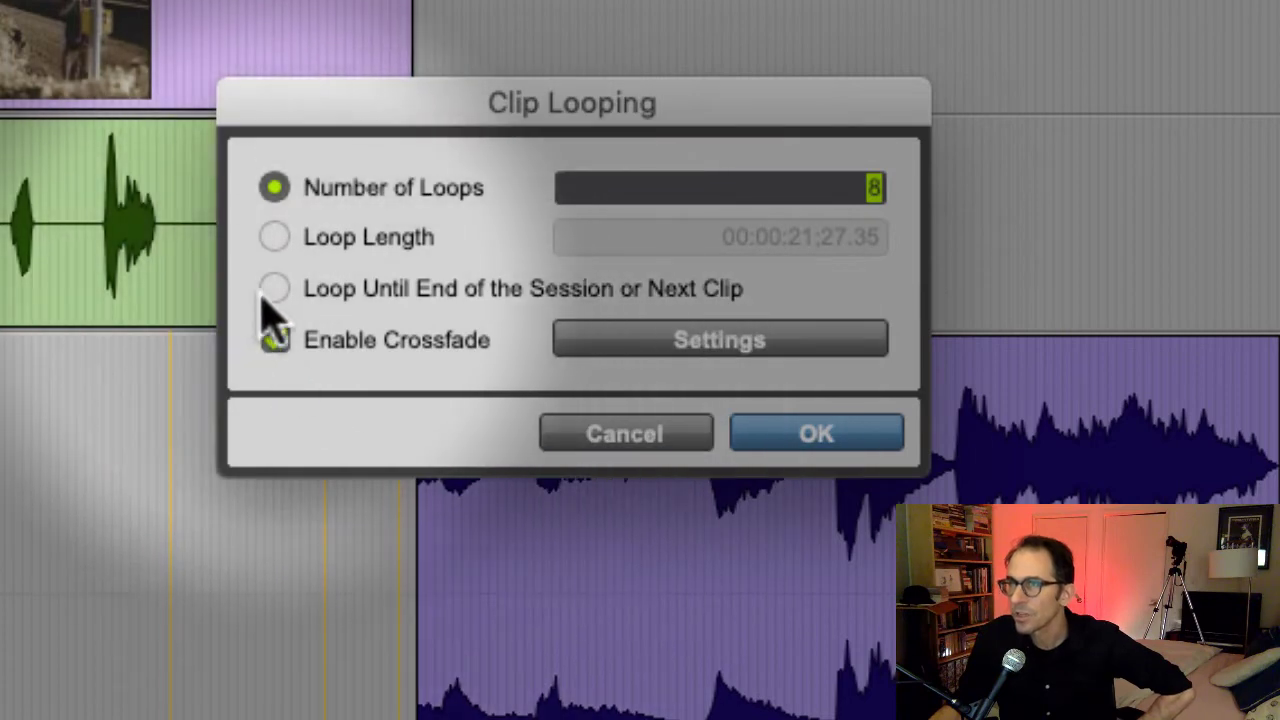
{"action": "left_click", "coordinate": [273, 291]}
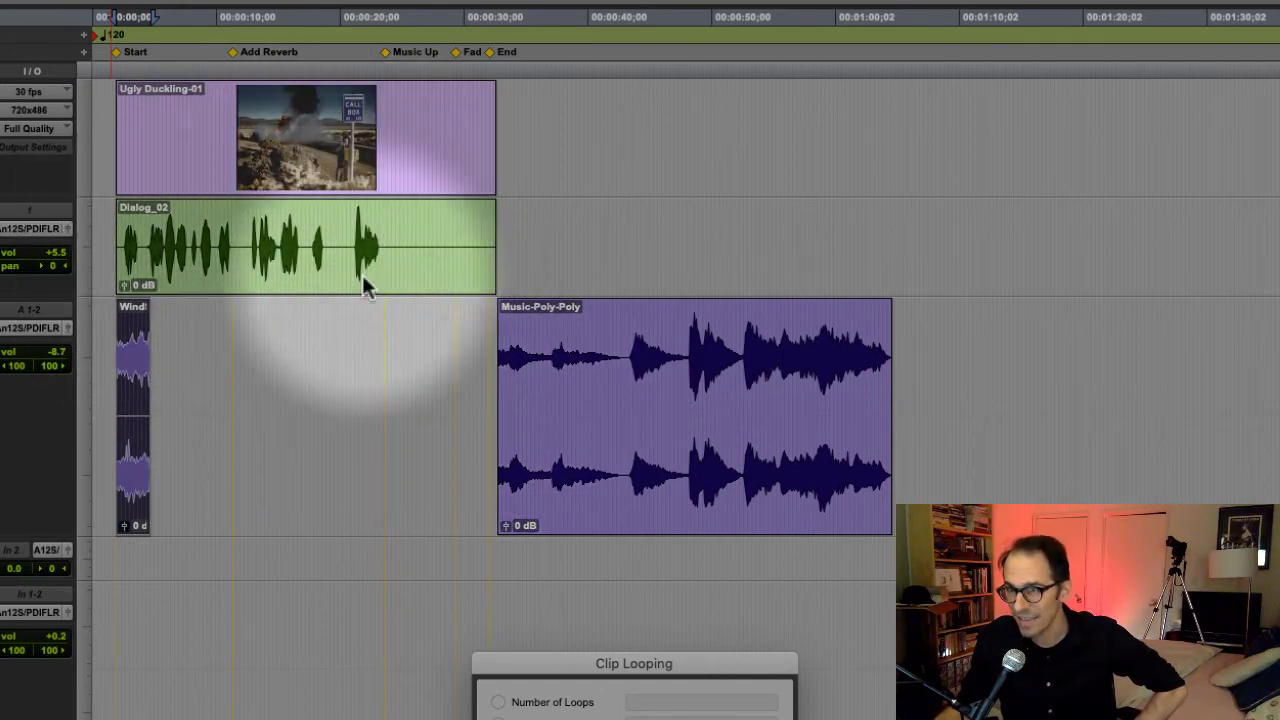
{"action": "left_click_drag", "start_coordinate": [625, 663], "coordinate": [453, 333]}
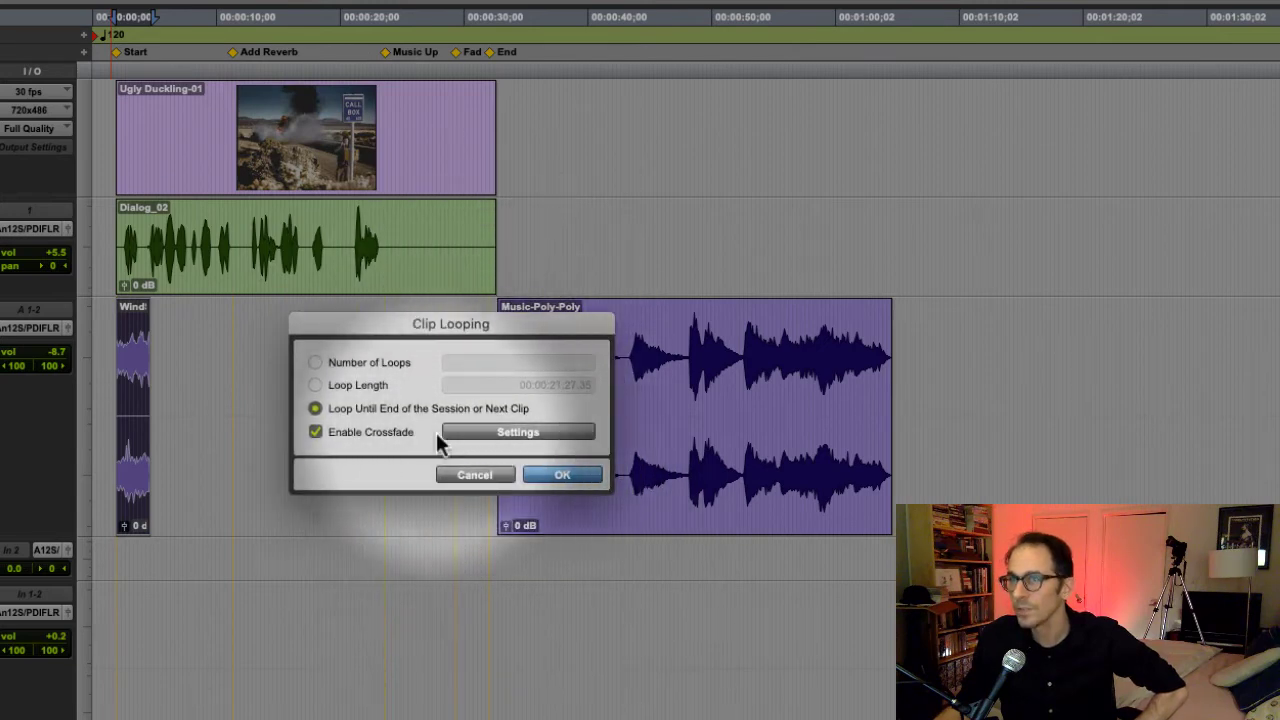
{"action": "left_click", "coordinate": [550, 475]}
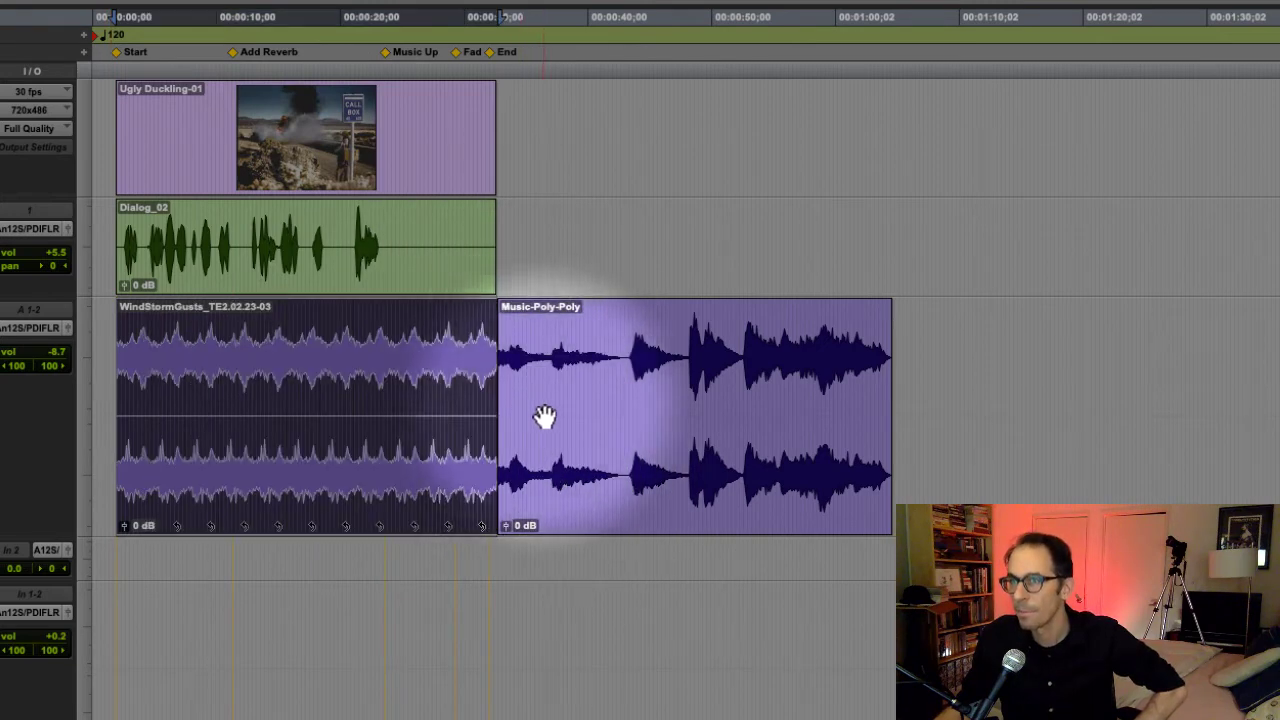
Delete the Music-Poly-Poly clip that follows the looped wind on the FX02 track
{"action": "left_click", "coordinate": [636, 410]}
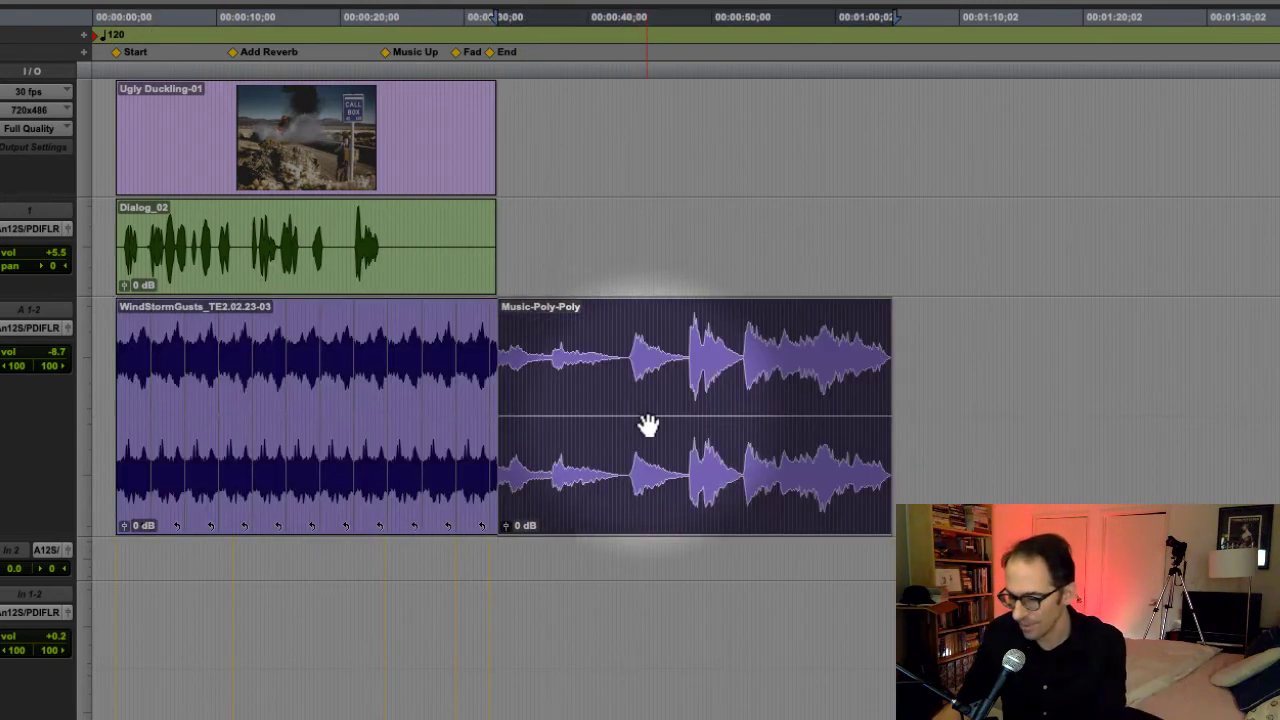
{"action": "key", "text": "Delete"}
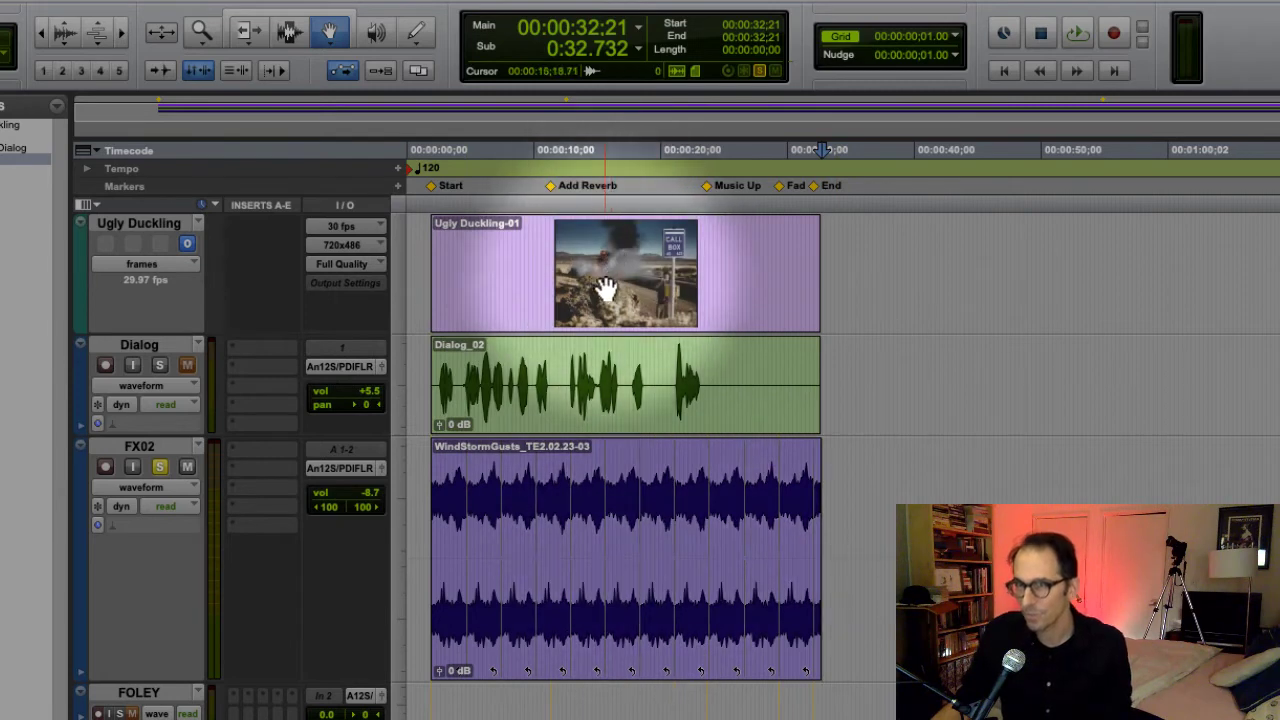
Play back the looped wind clip on the FX02 track, also soloing the Dialog track to hear both together
{"action": "left_click", "coordinate": [533, 525]}
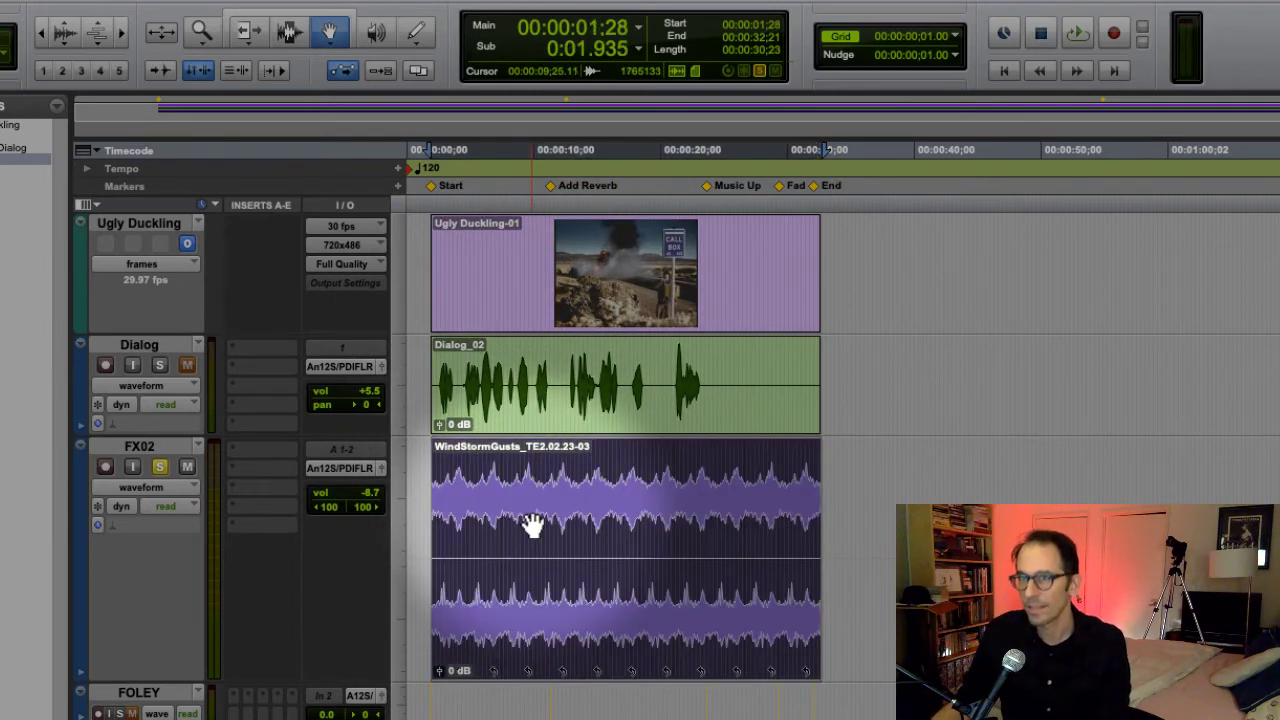
{"action": "key", "text": "space"}
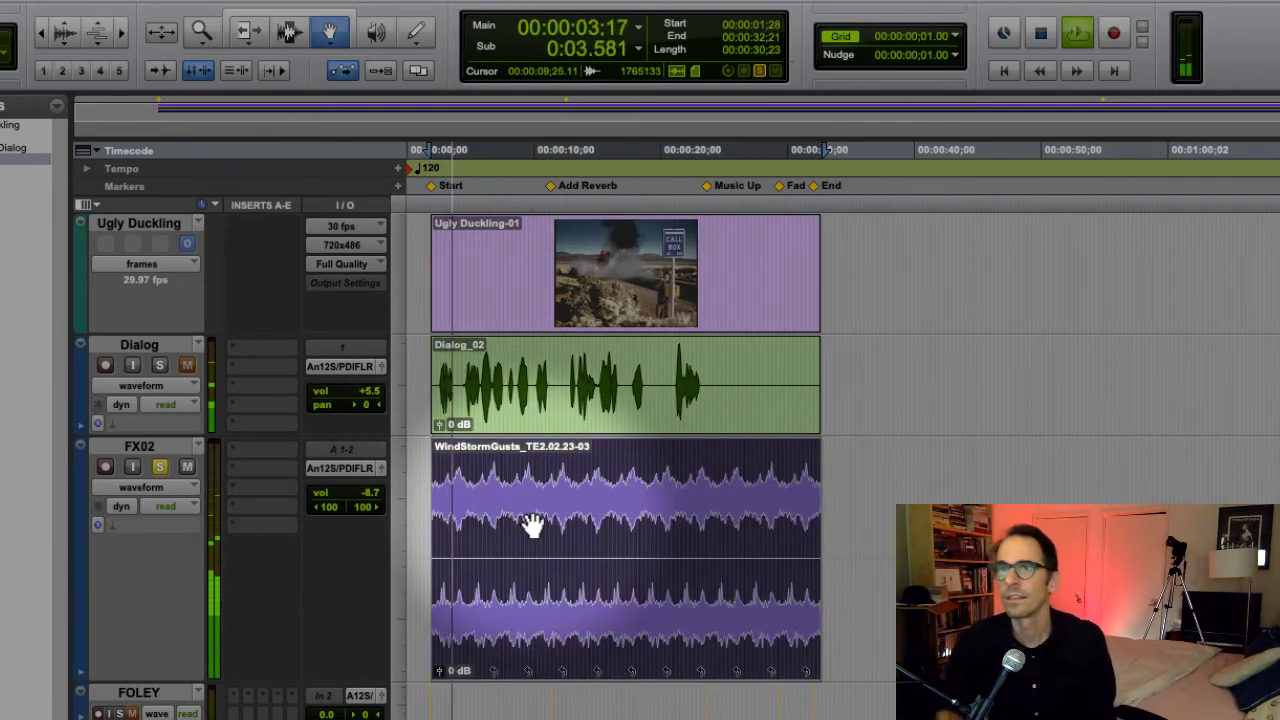
{"action": "key", "text": "space"}
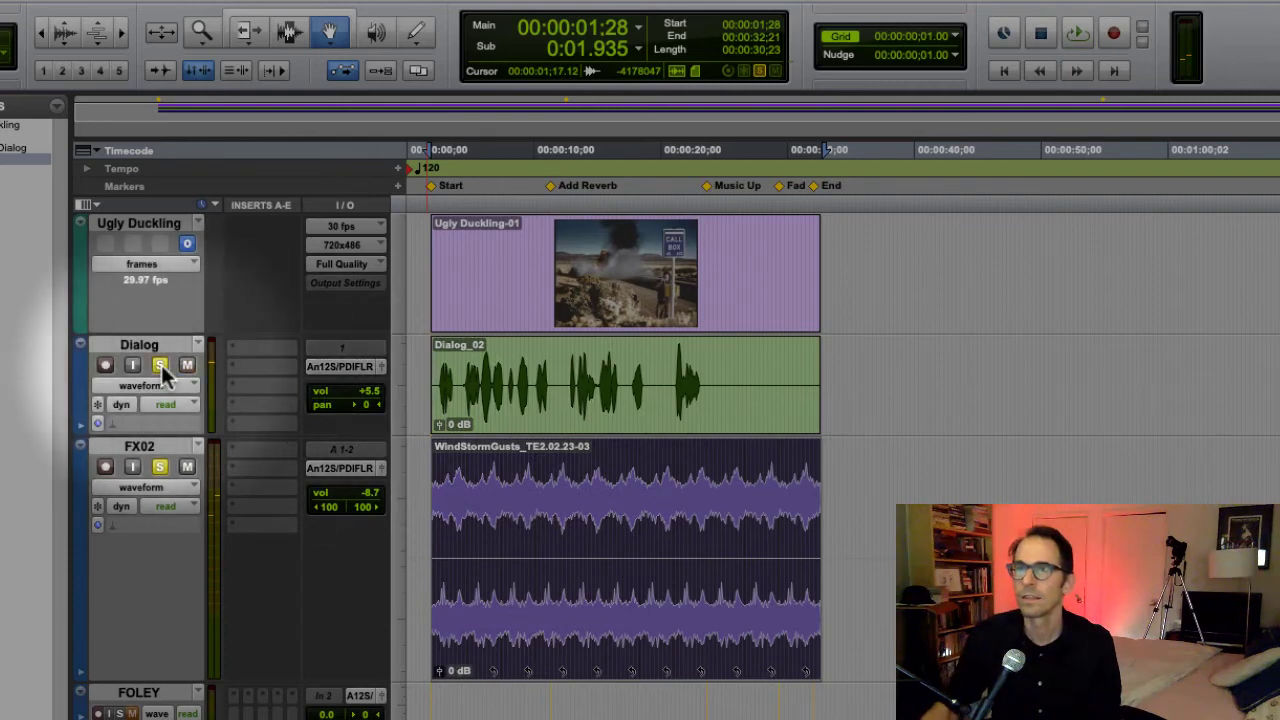
{"action": "key", "text": "space"}
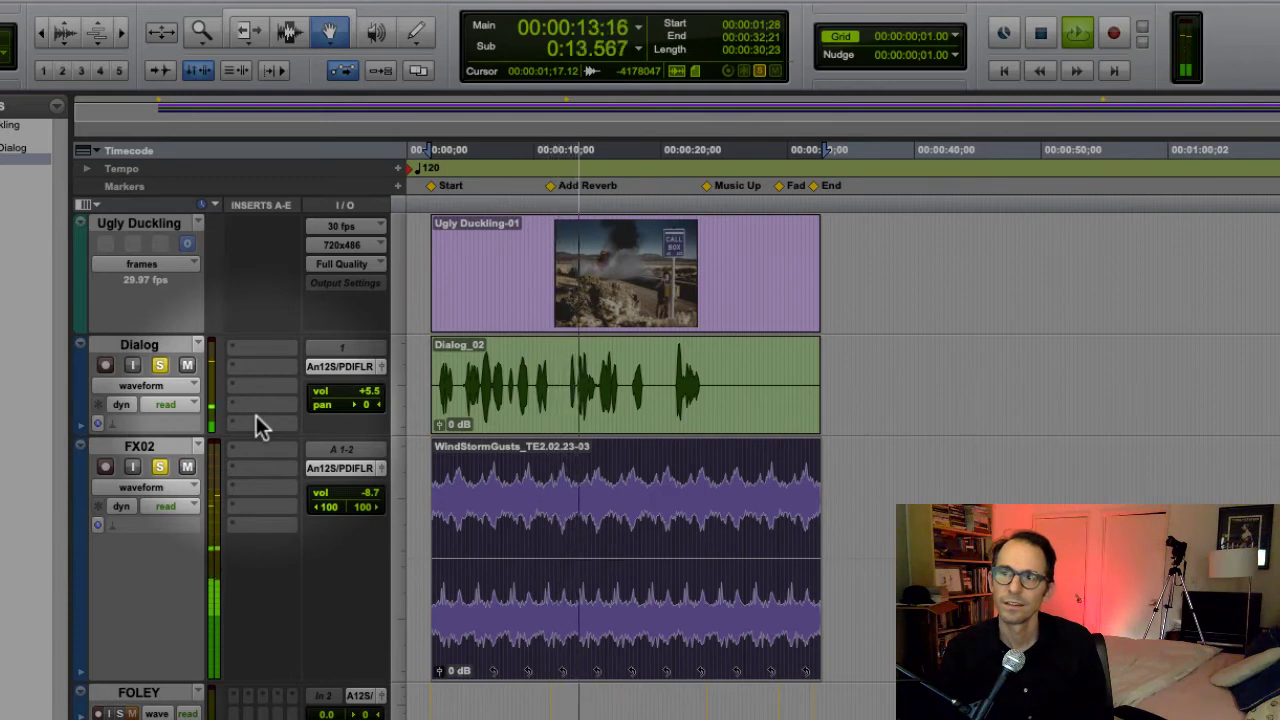
{"action": "key", "text": "space"}
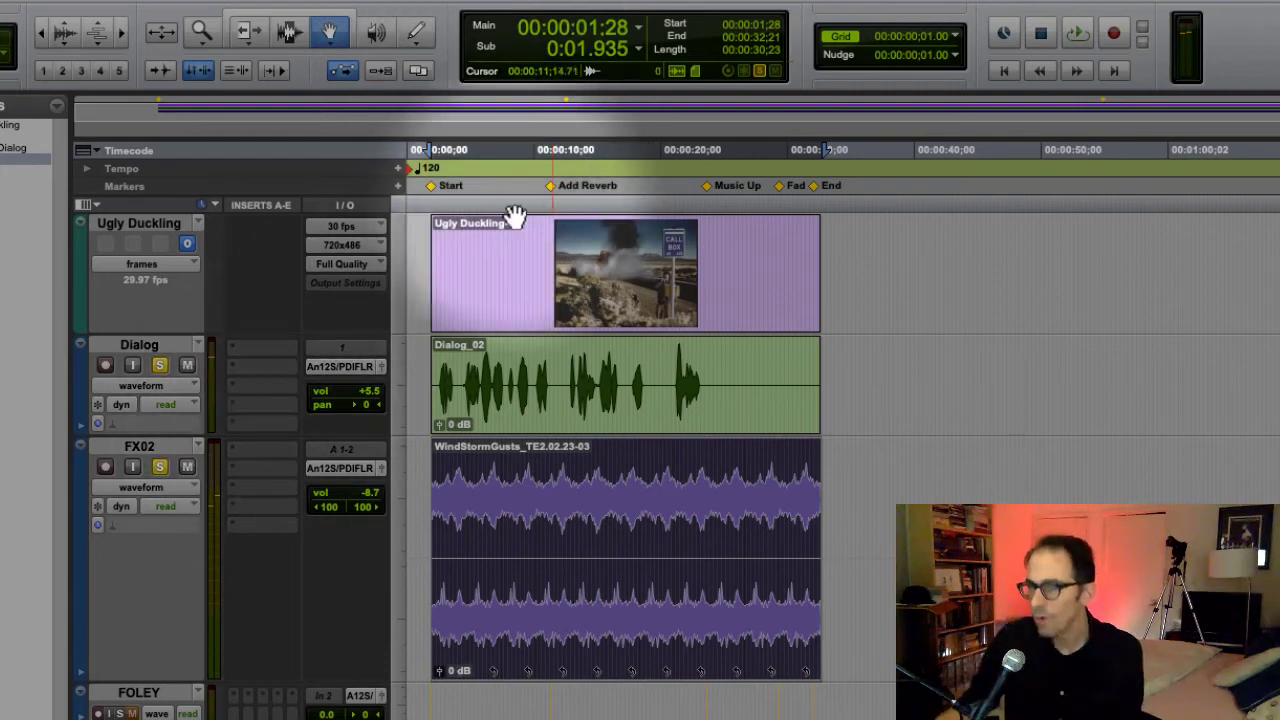
Undo the deletion of the Music-Poly-Poly clip and the looping of the wind clip on the FX02 track
{"action": "key", "text": "ctrl+z"}
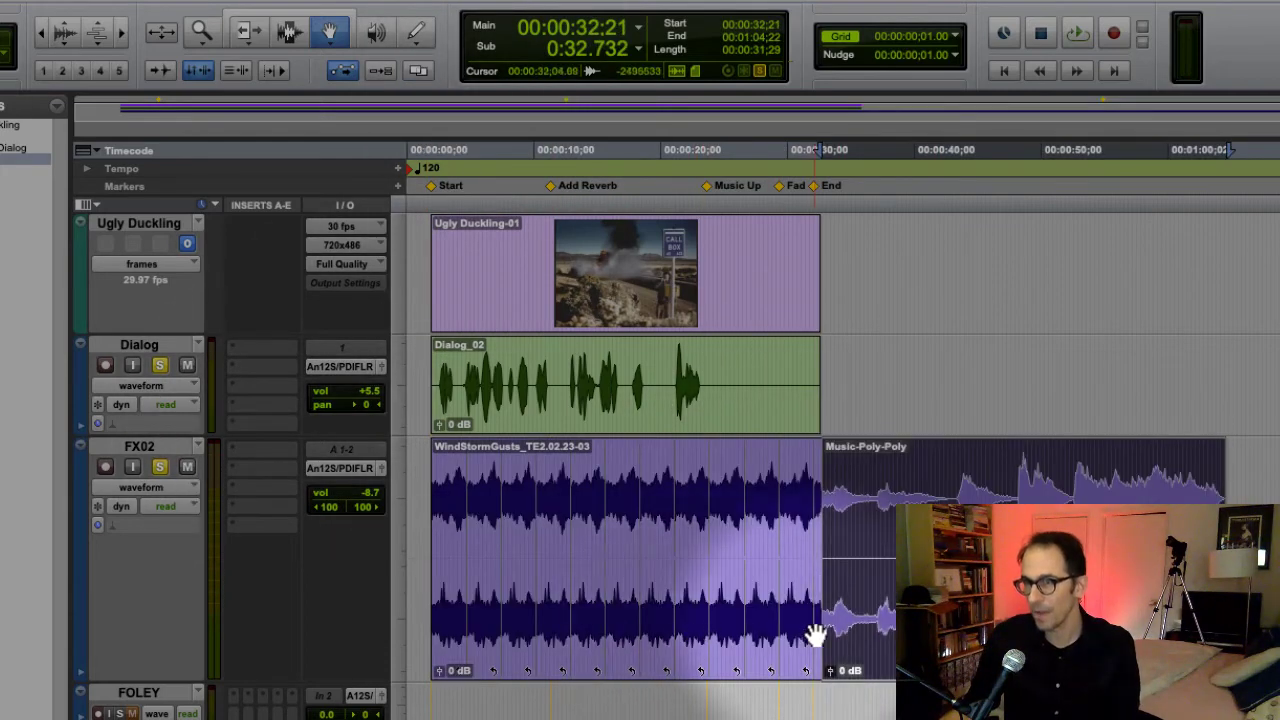
{"action": "key", "text": "ctrl+z"}
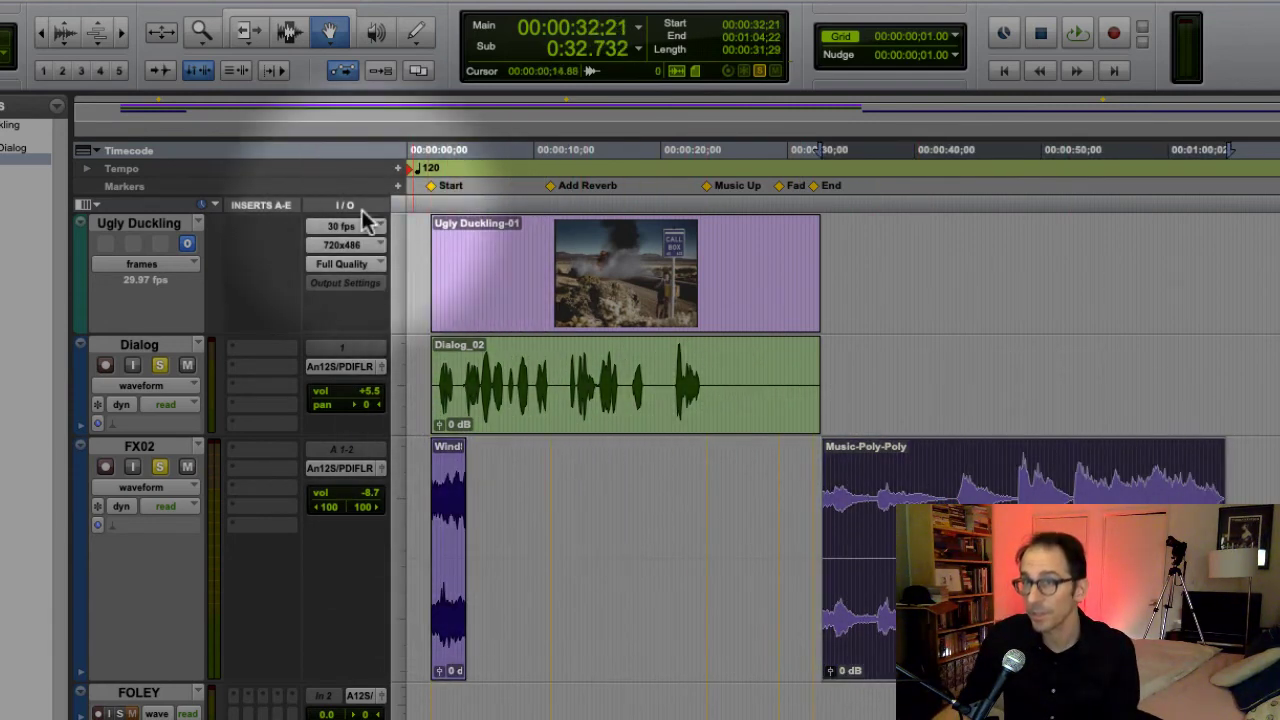
{"action": "left_click", "coordinate": [119, 33]}
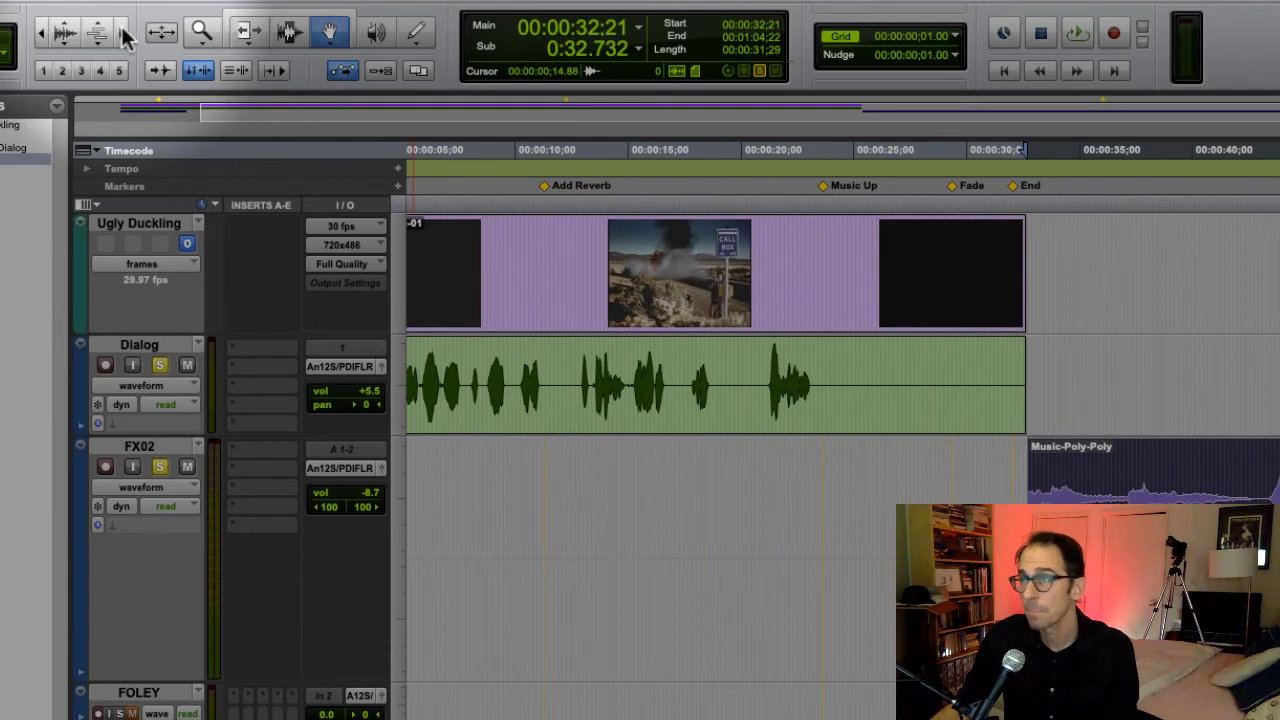
{"action": "left_click", "coordinate": [121, 33]}
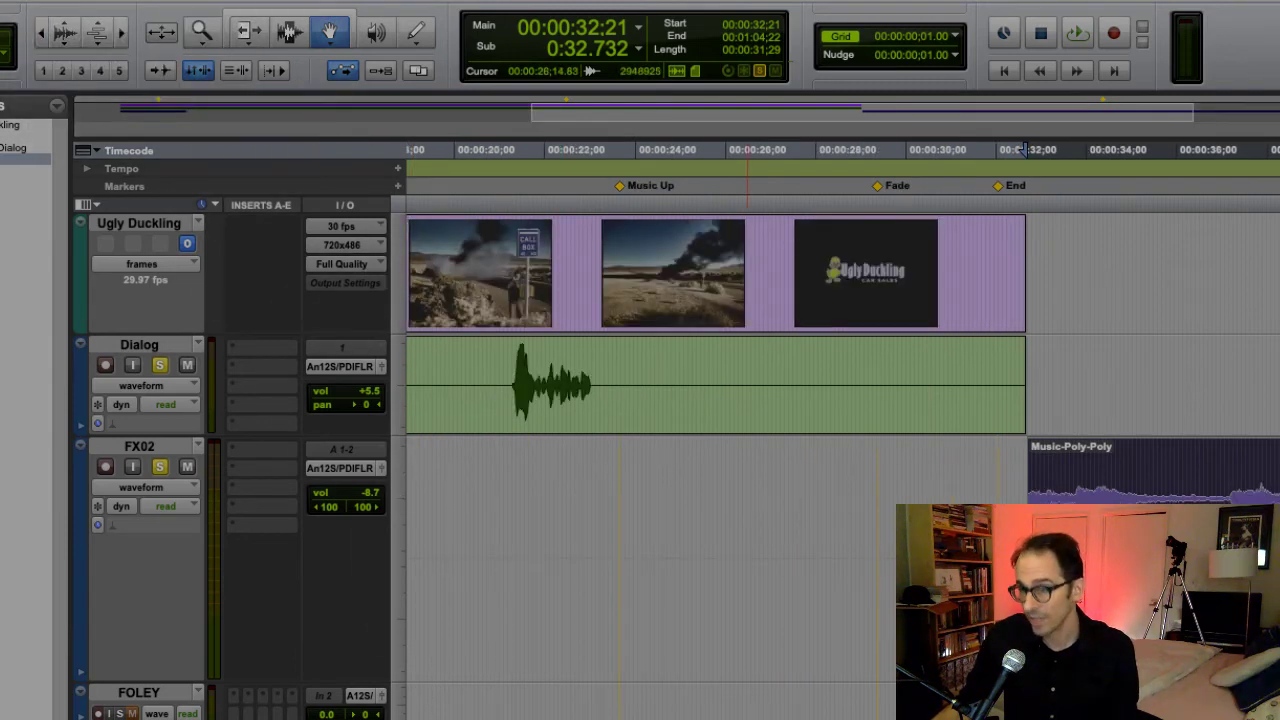
{"action": "scroll", "coordinate": [1020, 148], "scroll_direction": "left", "scroll_amount": 10}
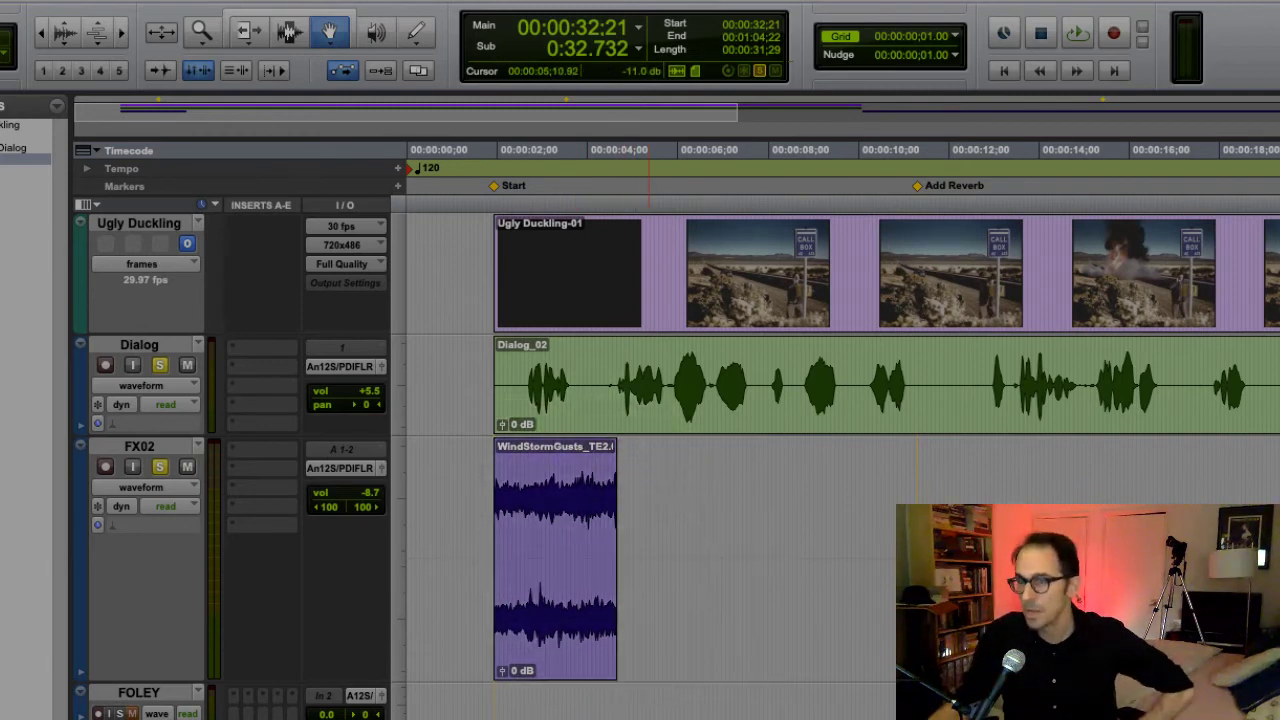
Select and play back the short wind clip at the Start marker, and check the available clip looping command
{"action": "left_click", "coordinate": [528, 571]}
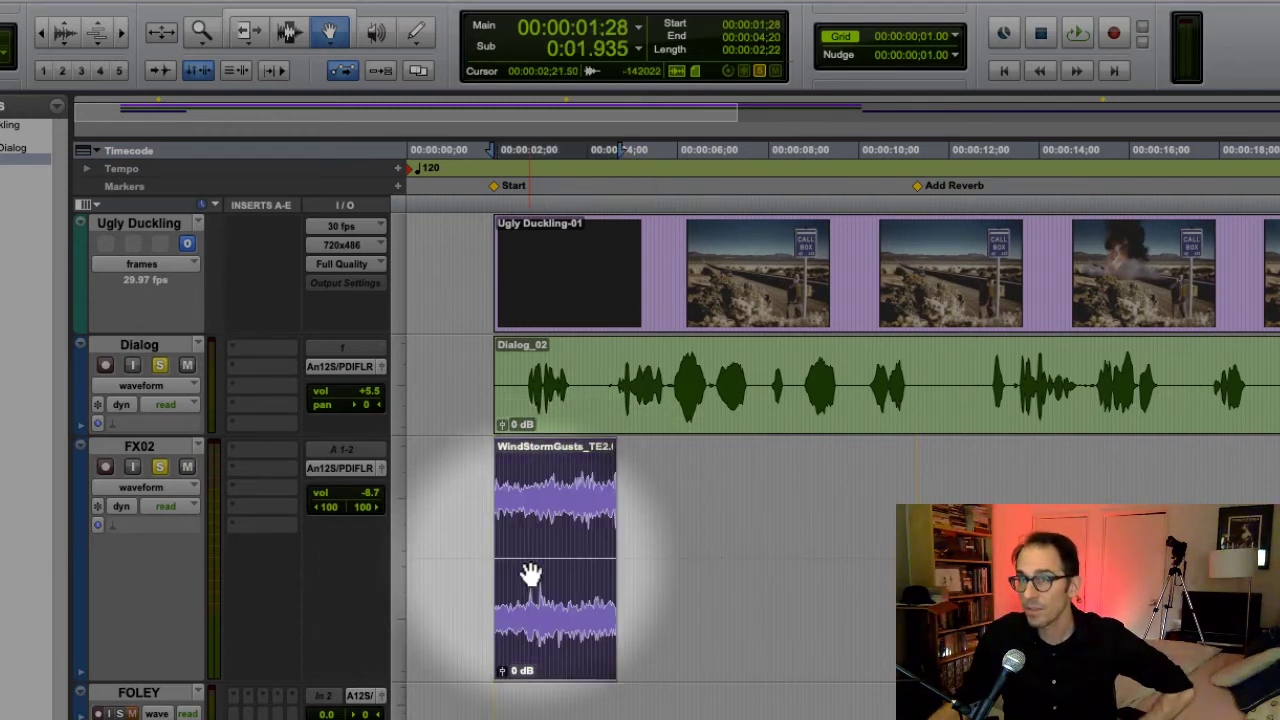
{"action": "key", "text": "space"}
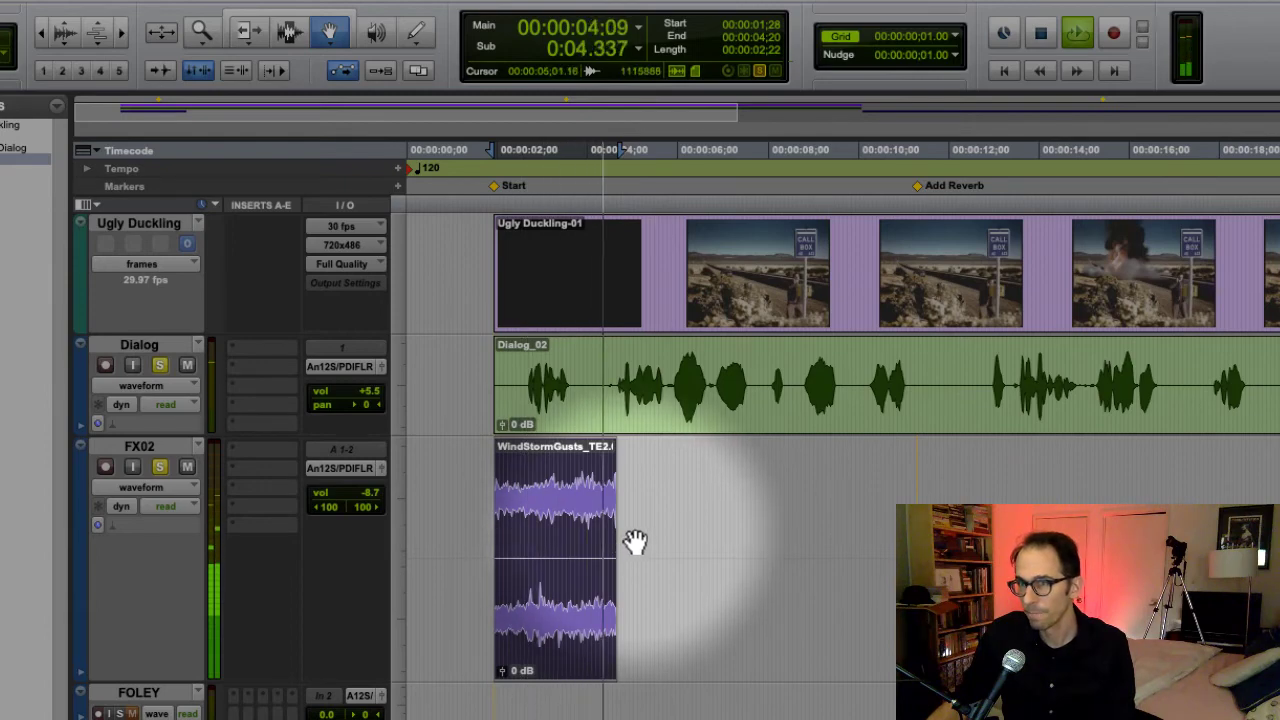
{"action": "key", "text": "space"}
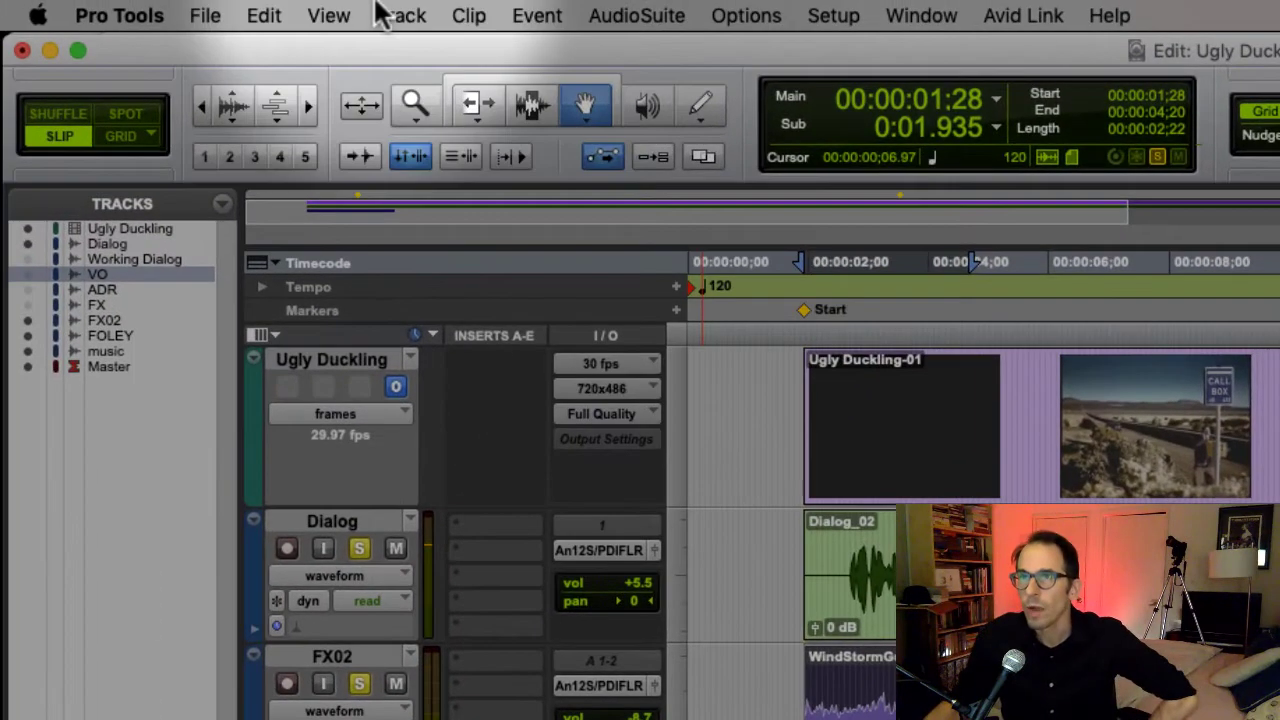
{"action": "left_click", "coordinate": [340, 14]}
{"action": "mouse_move", "coordinate": [471, 14]}
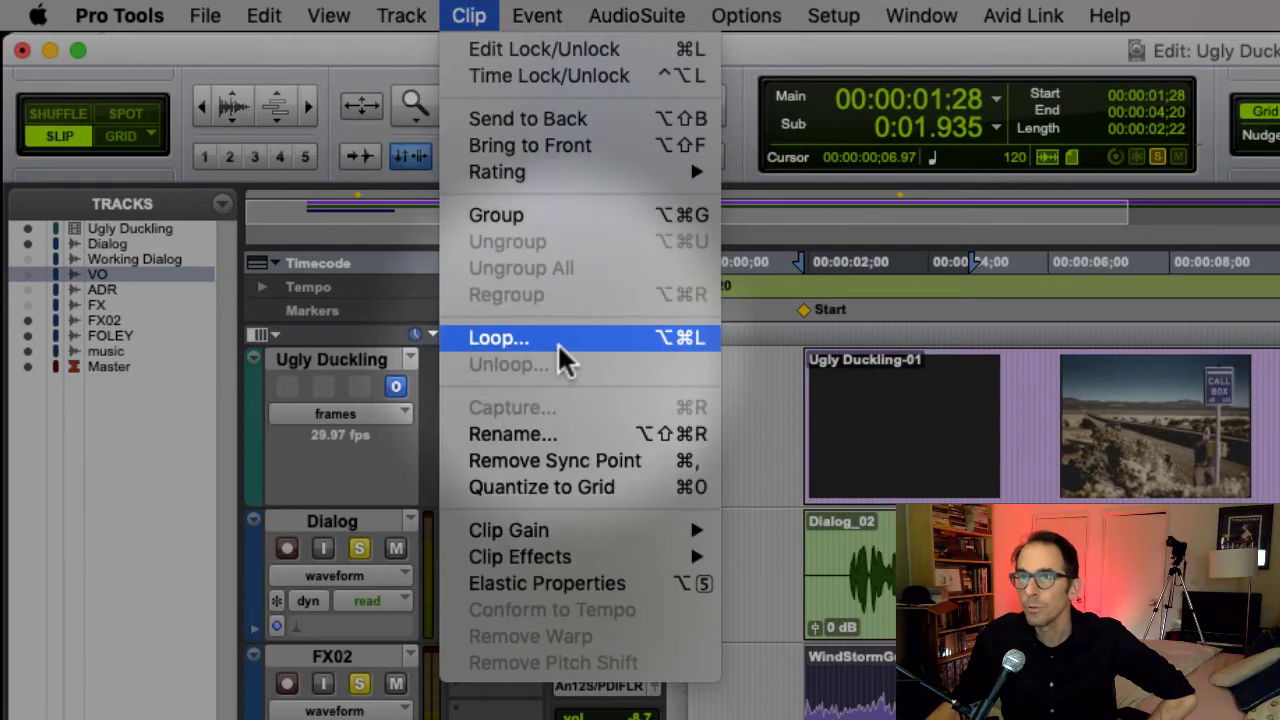
{"action": "key", "text": "Escape"}
Try to extend the end of the wind clip on the FX02 track with the standard Trim tool
{"action": "left_click", "coordinate": [478, 110]}
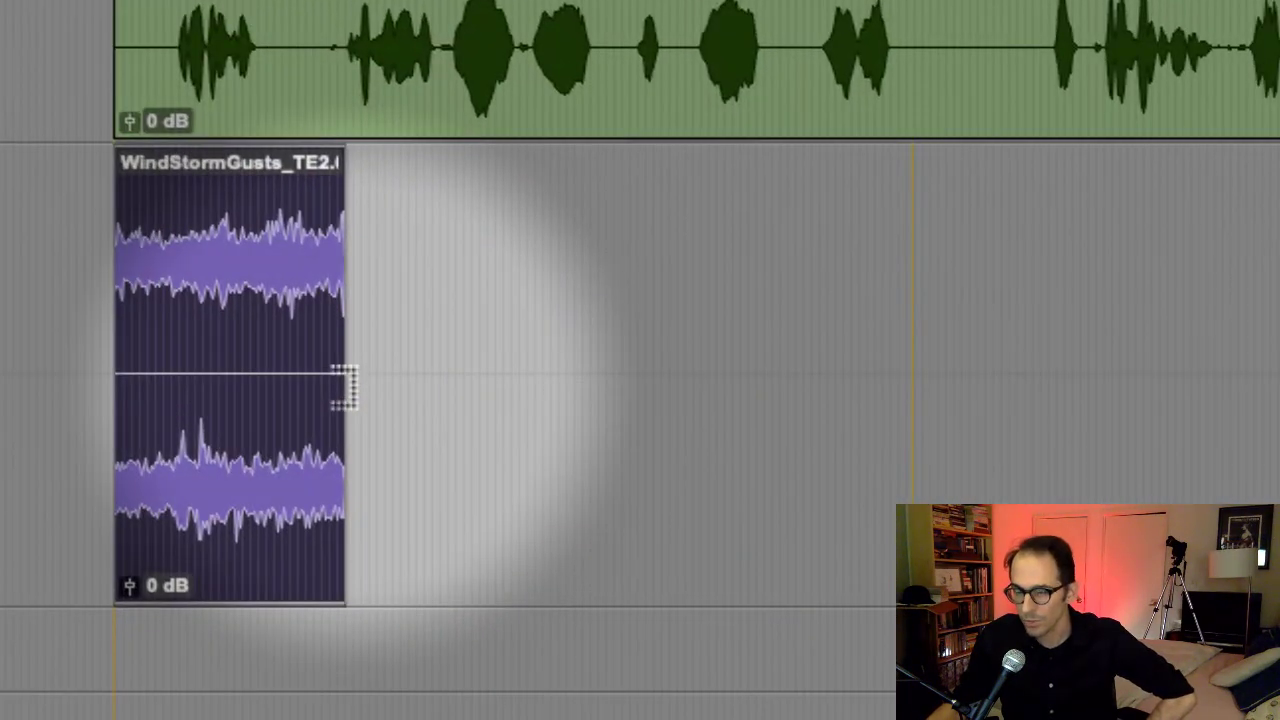
{"action": "left_click", "coordinate": [343, 388]}
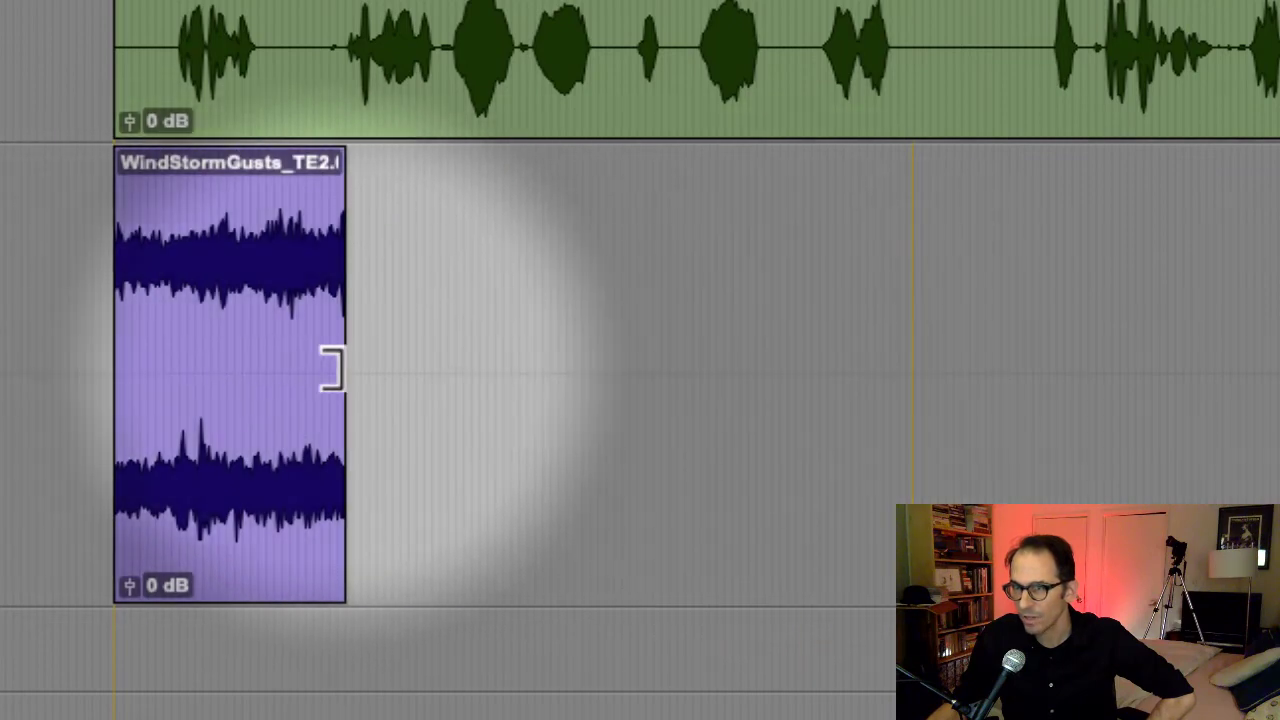
{"action": "left_click_drag", "start_coordinate": [333, 370], "coordinate": [1270, 365]}
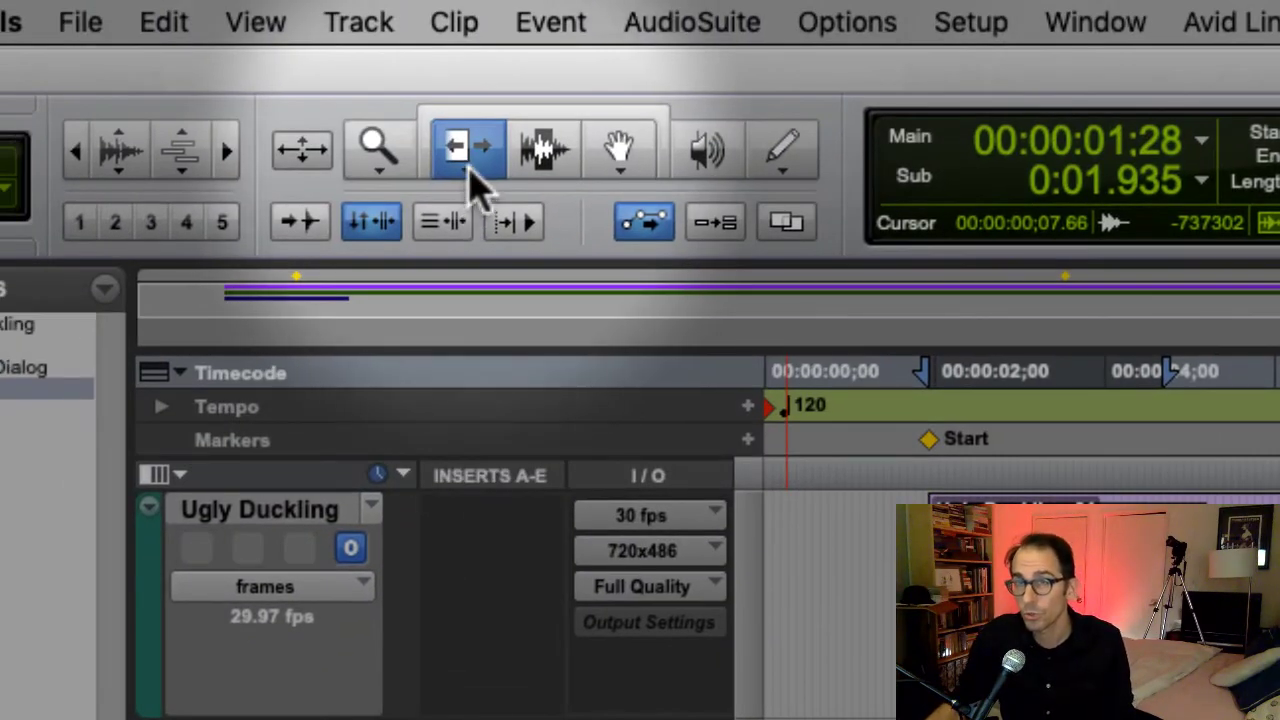
Set the Trim tool to Loop and extend the wind clip as a repeating loop to 00:00:27;07
{"action": "left_click", "coordinate": [473, 174]}
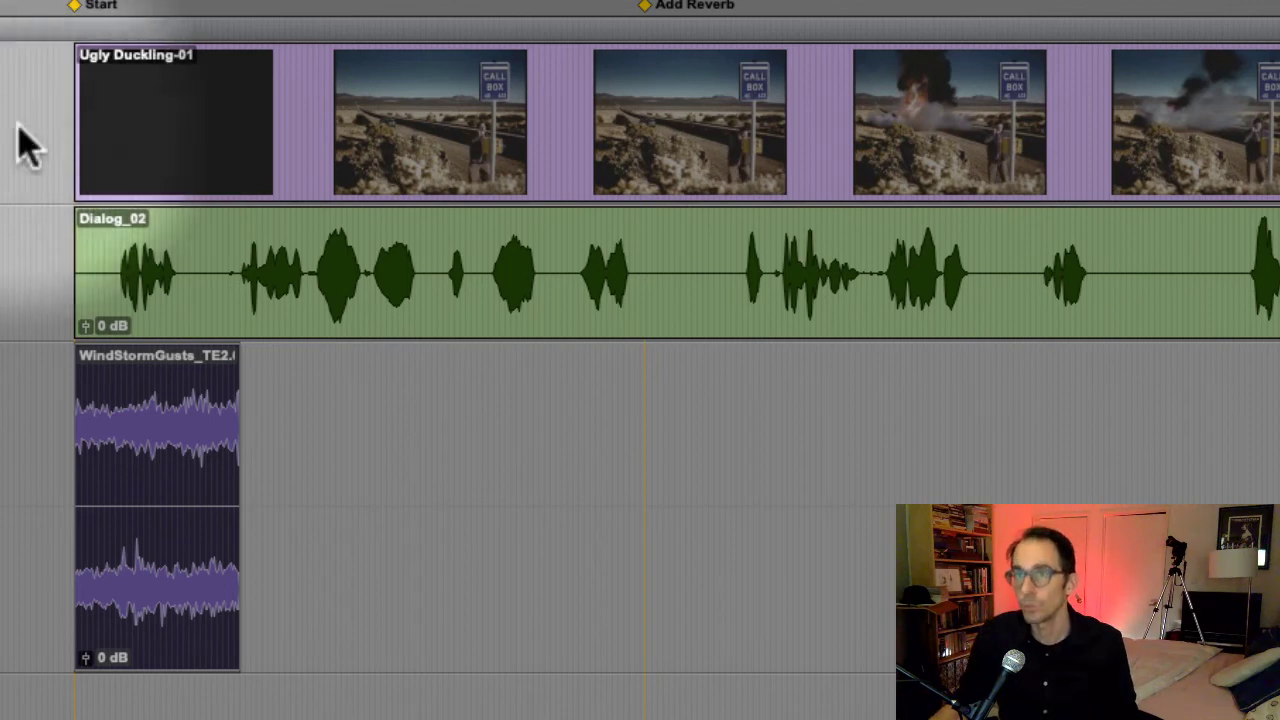
{"action": "left_click_drag", "start_coordinate": [223, 492], "coordinate": [1275, 494]}
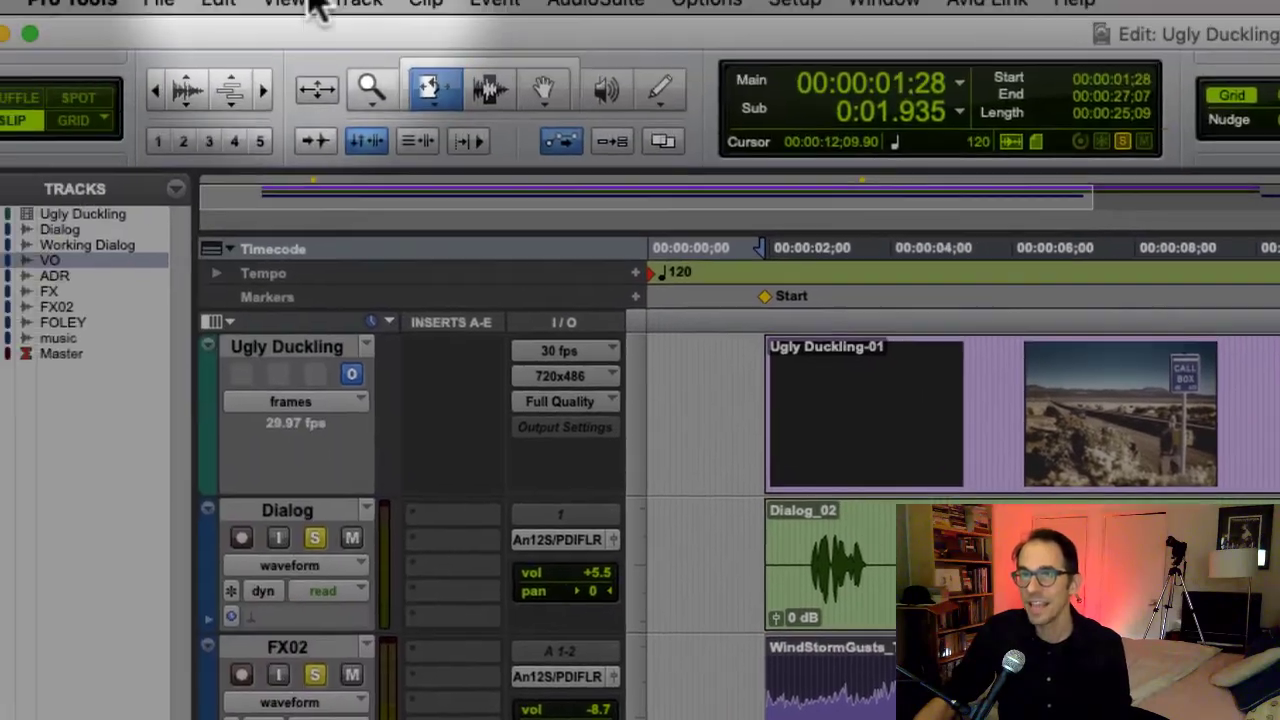
{"action": "left_click", "coordinate": [465, 14]}
{"action": "left_click", "coordinate": [690, 345]}
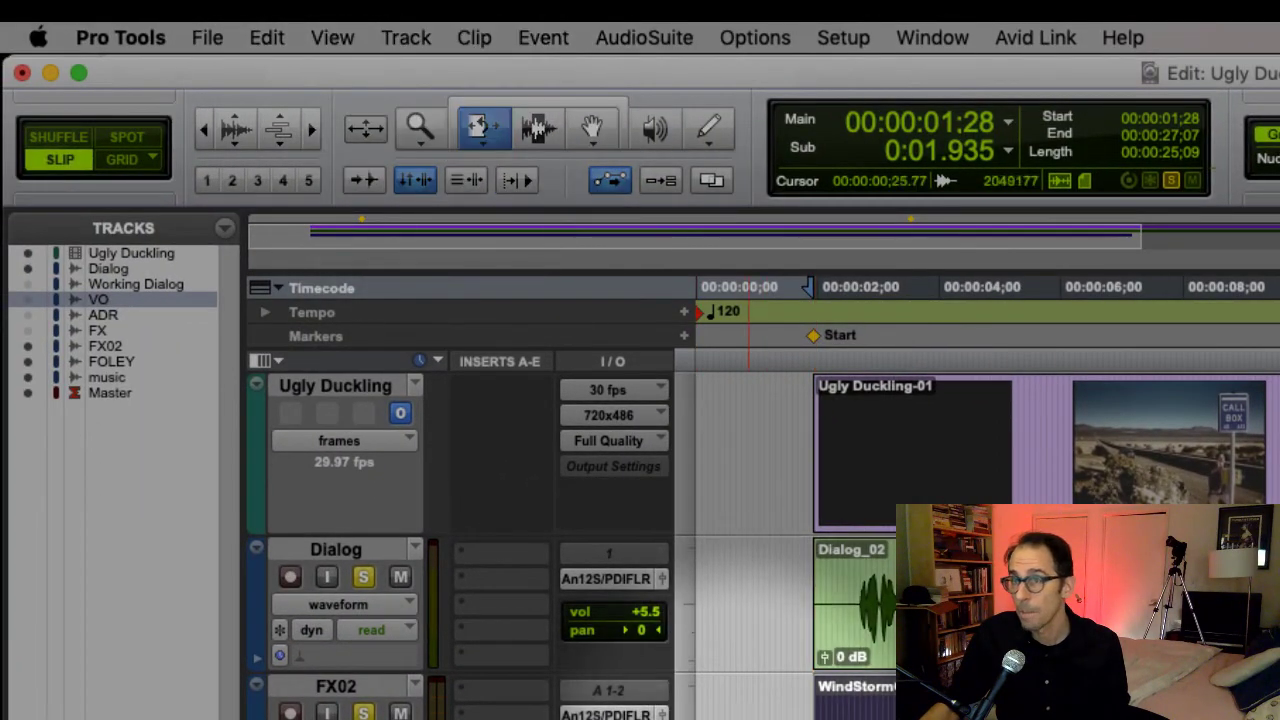
{"action": "left_click", "coordinate": [487, 136]}
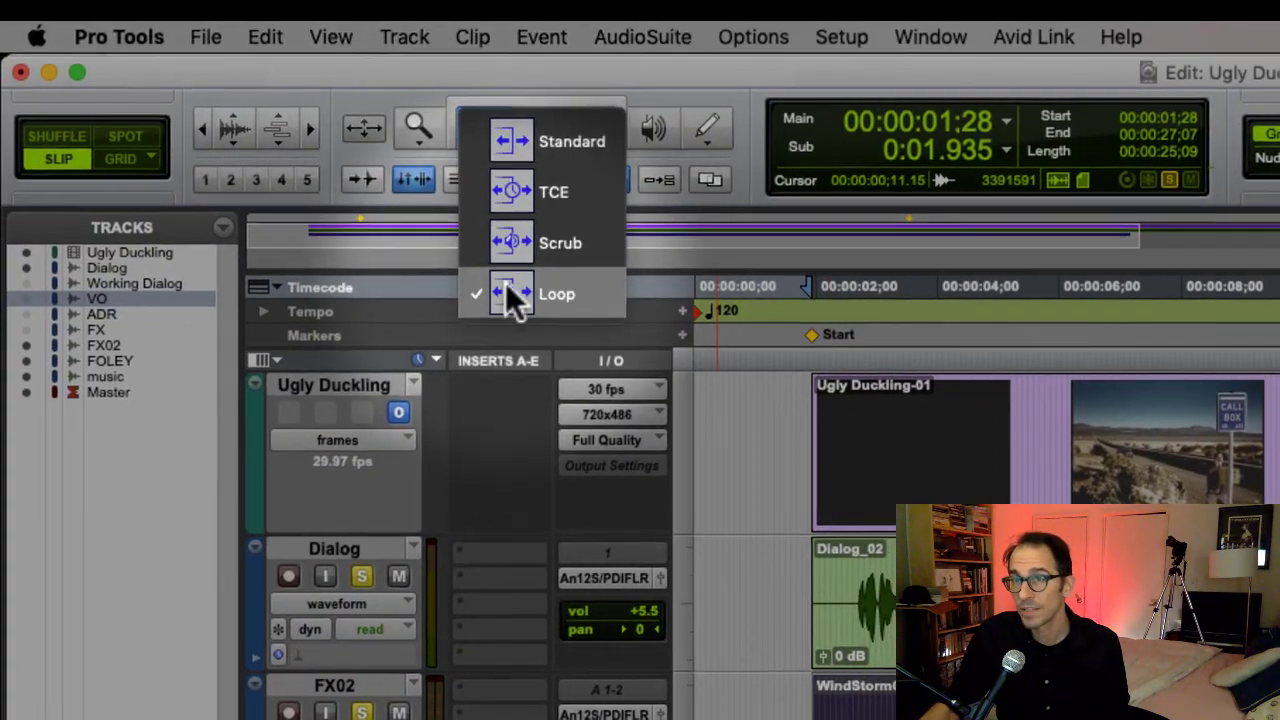
{"action": "left_click", "coordinate": [509, 292]}
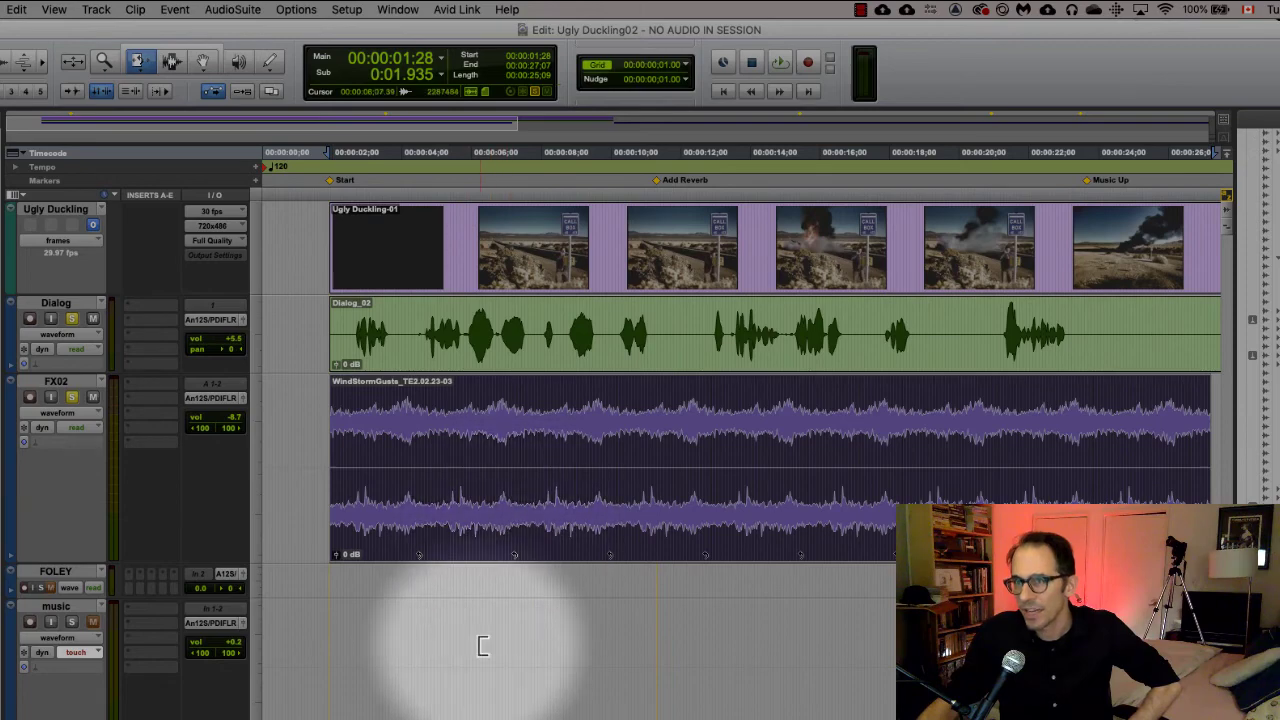
Switch to the Grabber tool and unloop the wind clip, flattening it into individual clips
{"action": "left_click", "coordinate": [201, 62]}
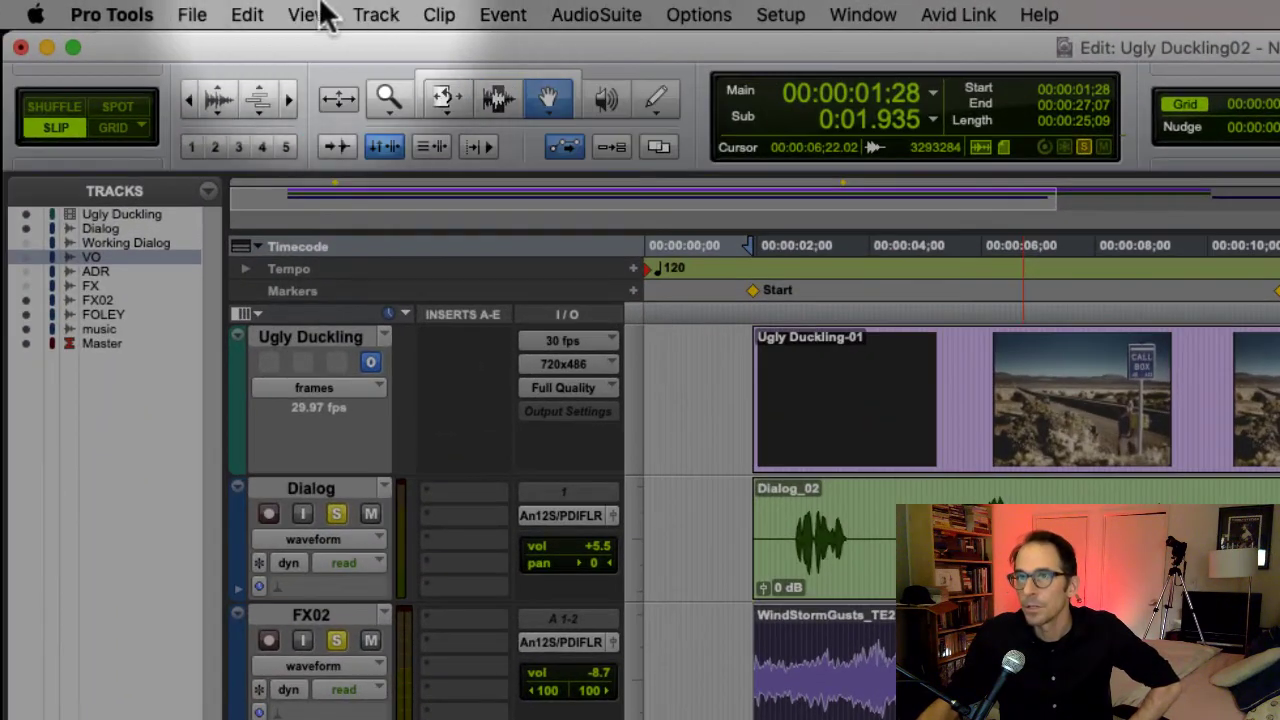
{"action": "left_click", "coordinate": [425, 14]}
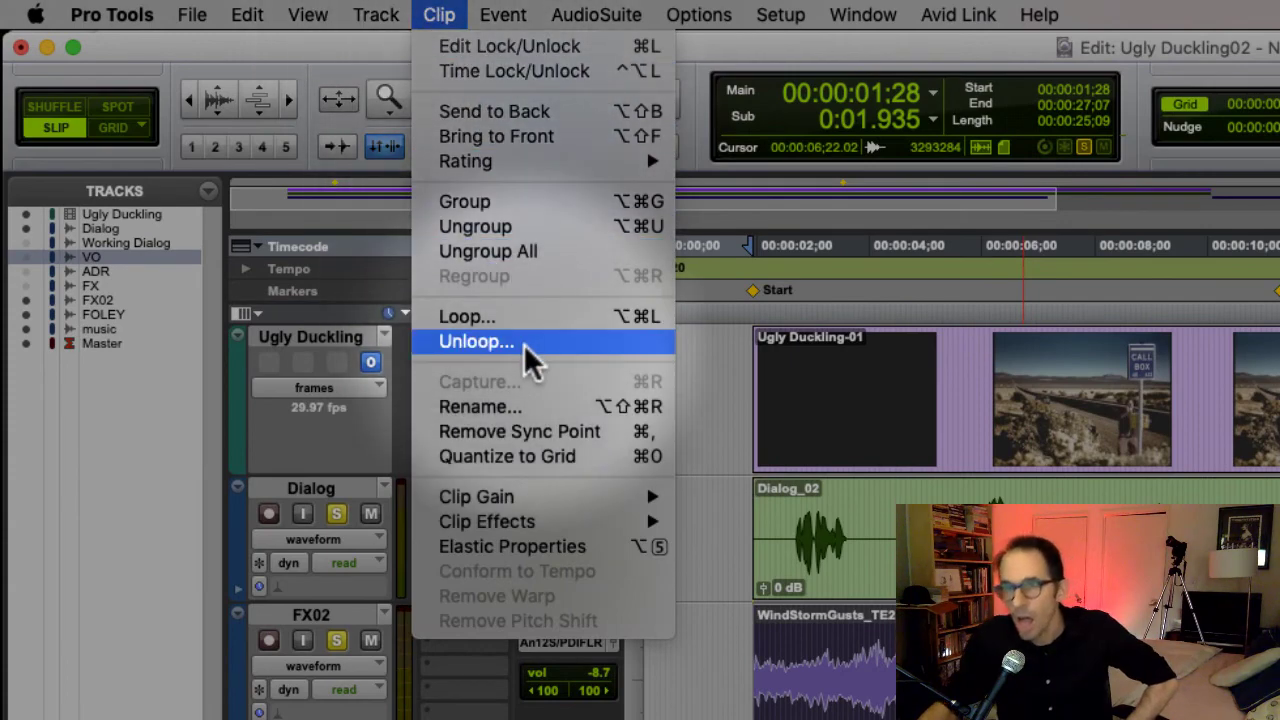
{"action": "left_click", "coordinate": [527, 345]}
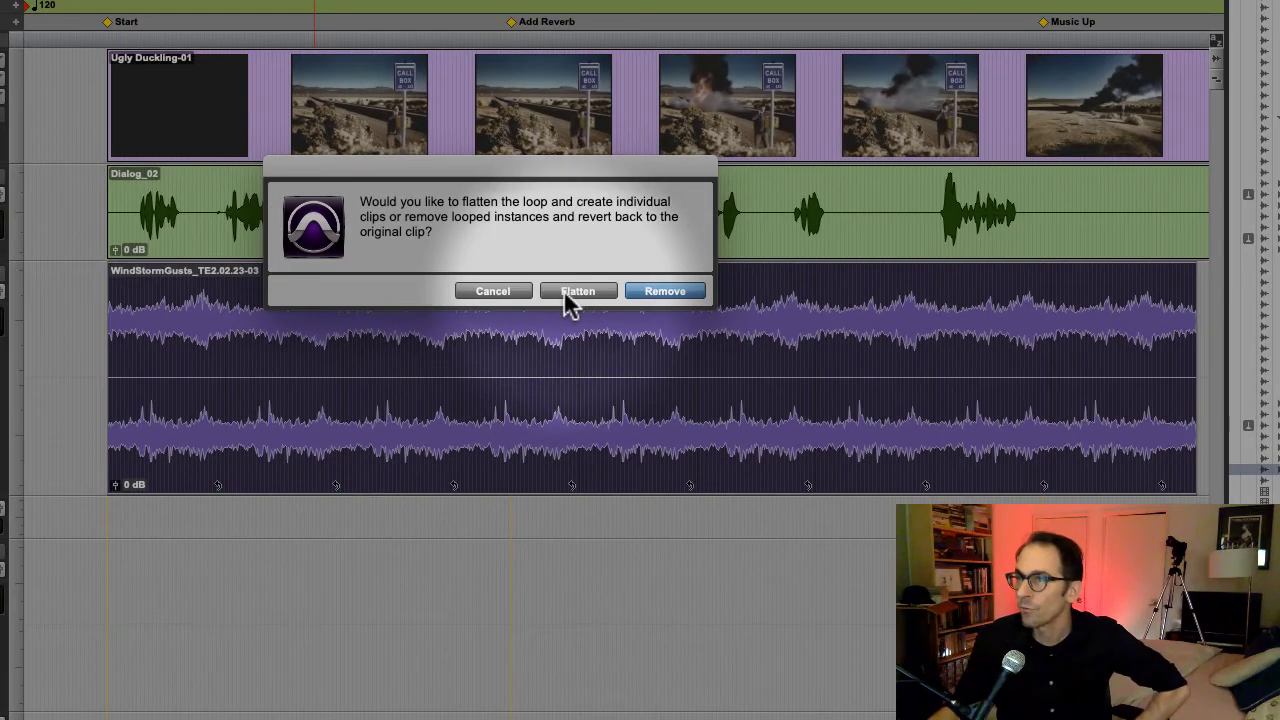
{"action": "left_click", "coordinate": [759, 406]}
{"action": "left_click", "coordinate": [566, 305]}
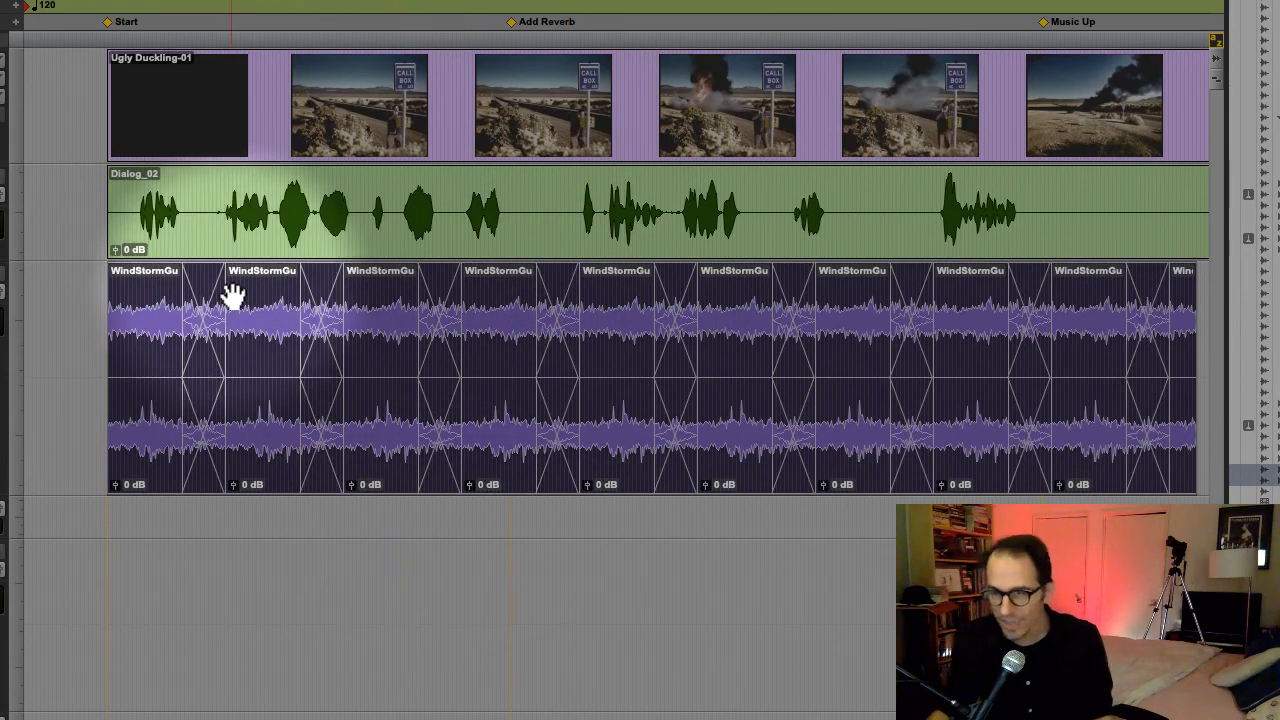
Try adjusting the ends of the first two crossfades and the start of the fourth wind clip on the FX02 track
{"action": "left_click", "coordinate": [256, 362]}
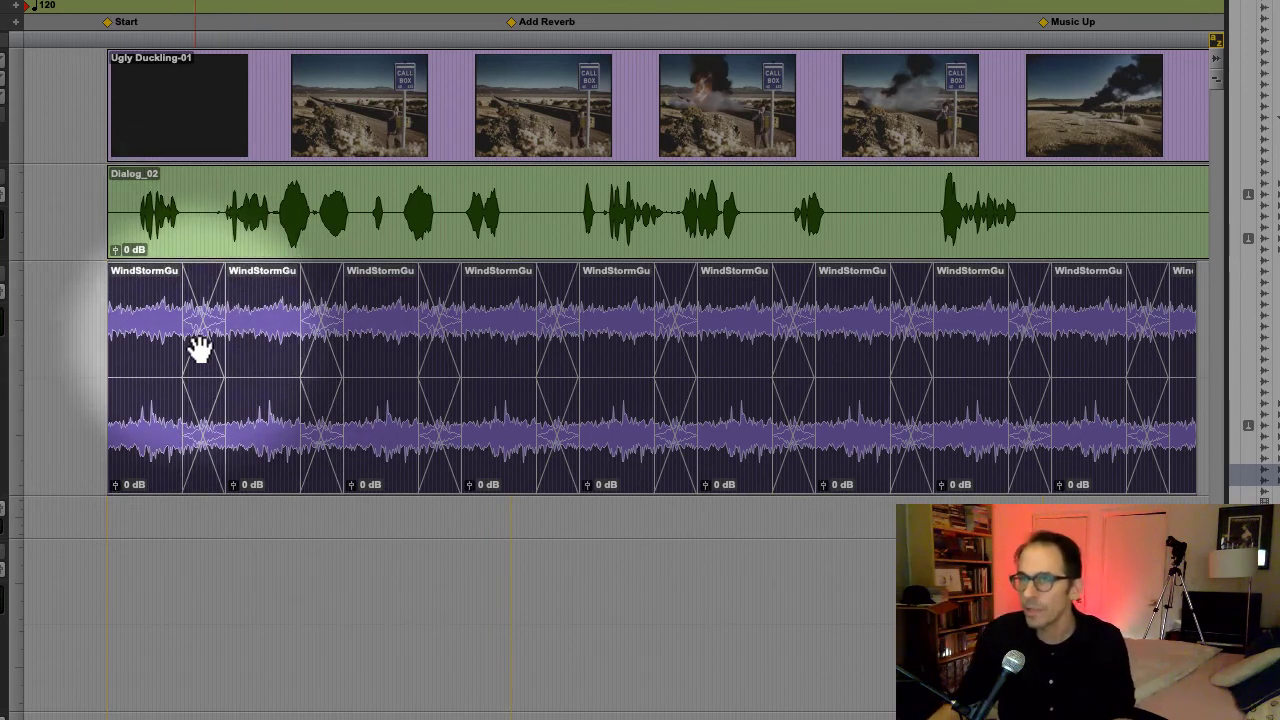
{"action": "left_click", "coordinate": [227, 372]}
{"action": "key", "text": "Return"}
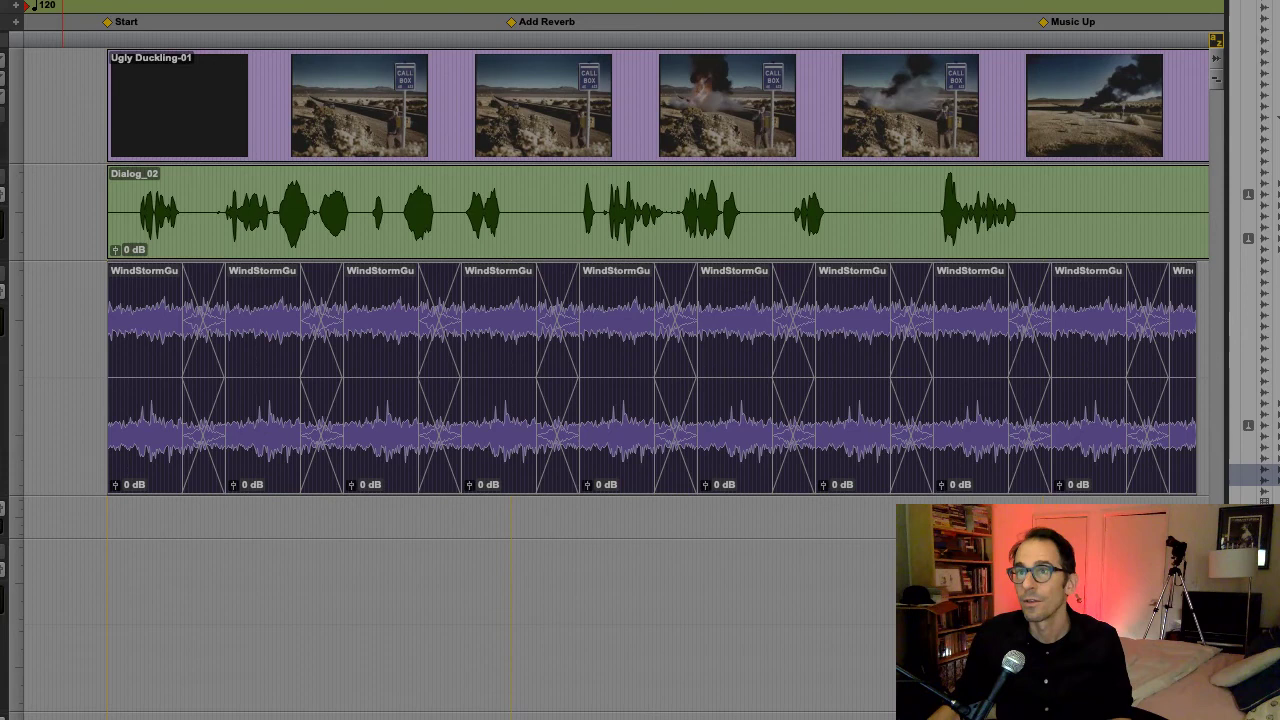
{"action": "double_click", "coordinate": [214, 372]}
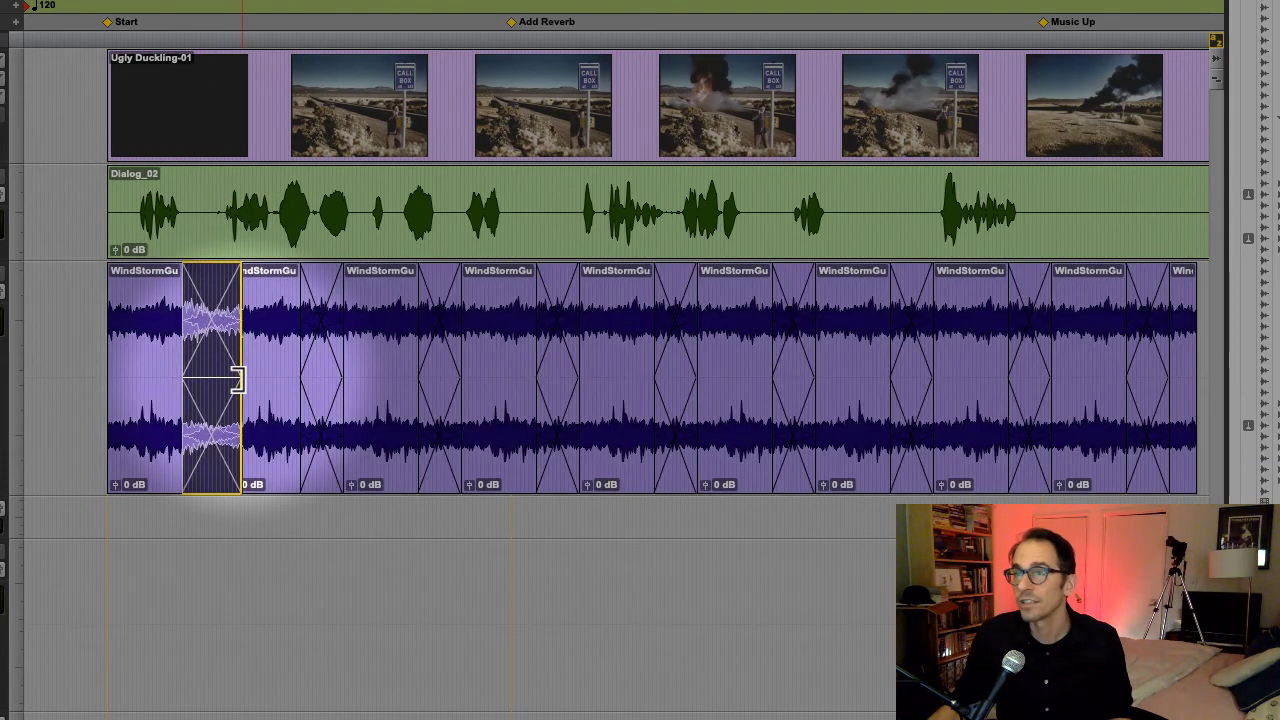
{"action": "mouse_move", "coordinate": [237, 380]}
{"action": "left_mouse_down"}
{"action": "mouse_move", "coordinate": [263, 378]}
{"action": "mouse_move", "coordinate": [217, 382]}
{"action": "left_mouse_up"}
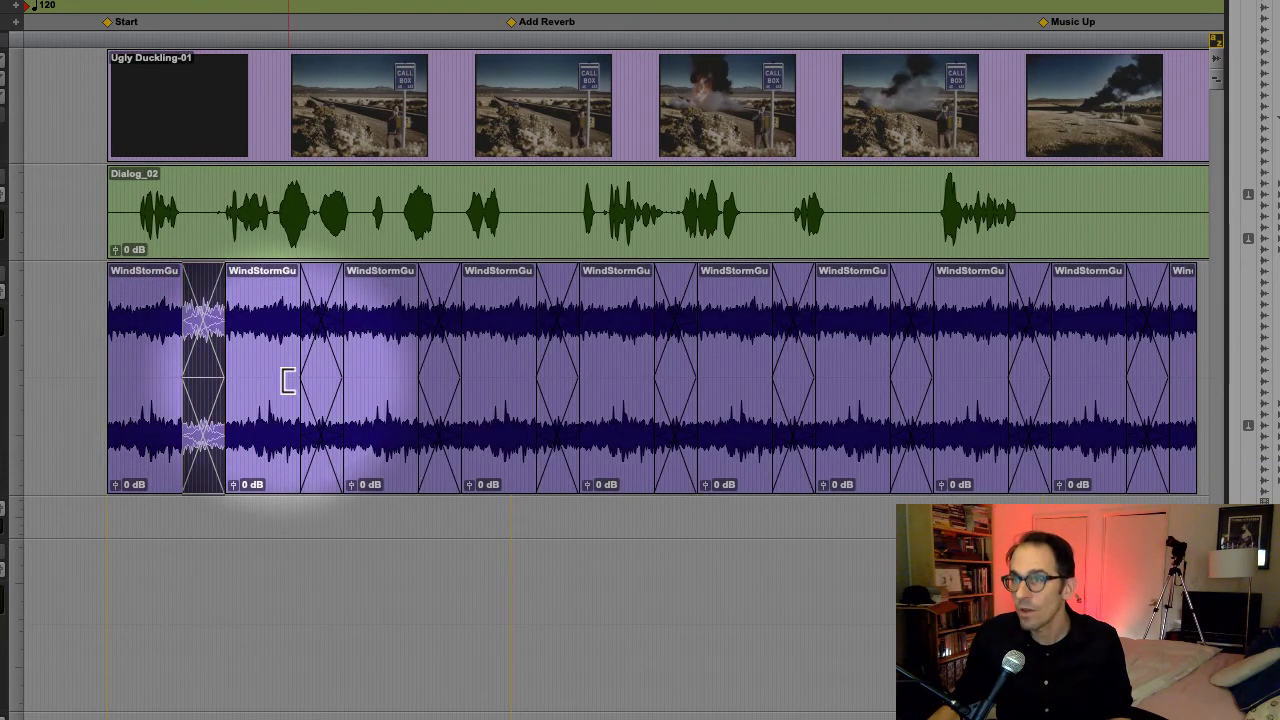
{"action": "left_click", "coordinate": [354, 380]}
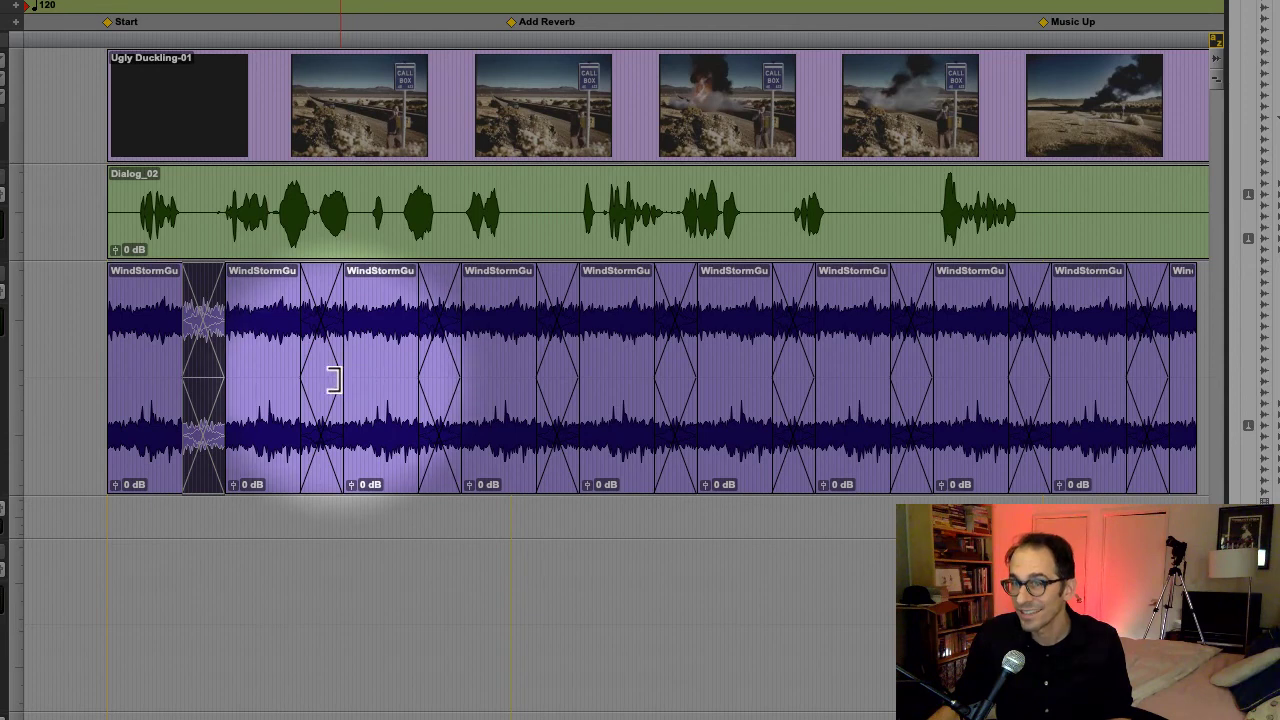
{"action": "mouse_move", "coordinate": [331, 372]}
{"action": "left_mouse_down"}
{"action": "mouse_move", "coordinate": [378, 380]}
{"action": "mouse_move", "coordinate": [348, 374]}
{"action": "left_mouse_up"}
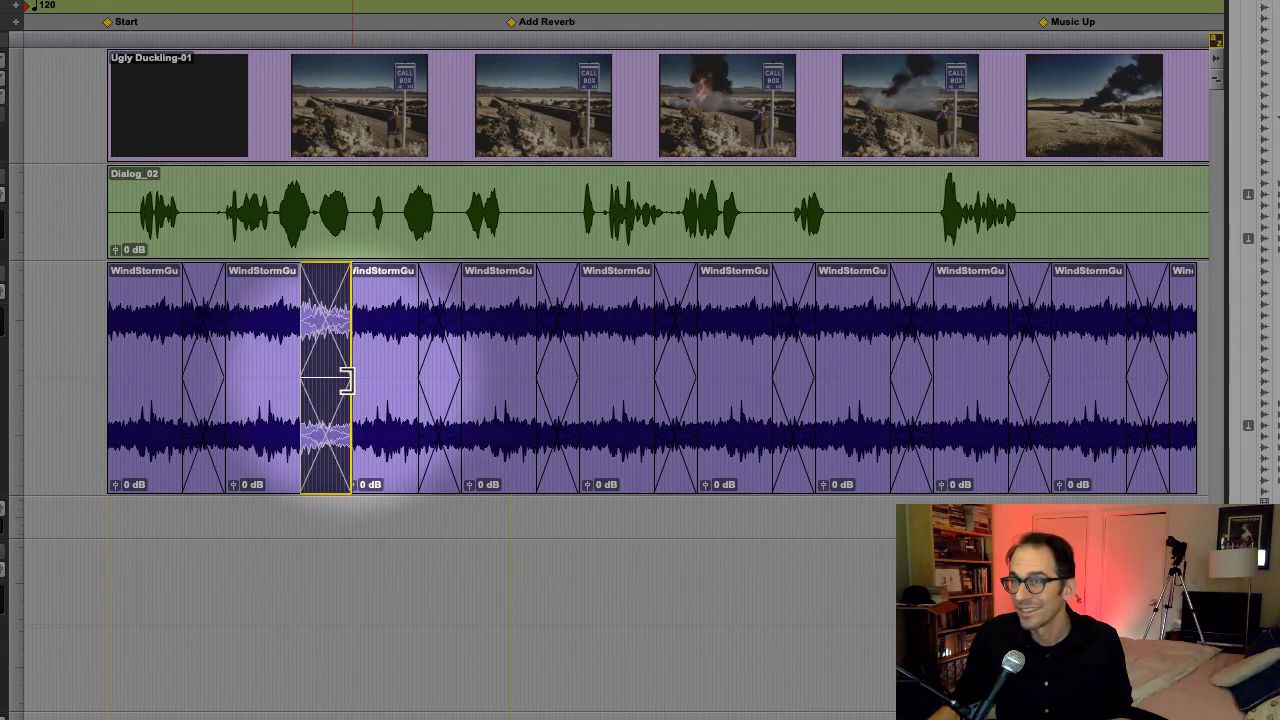
{"action": "left_click", "coordinate": [484, 376]}
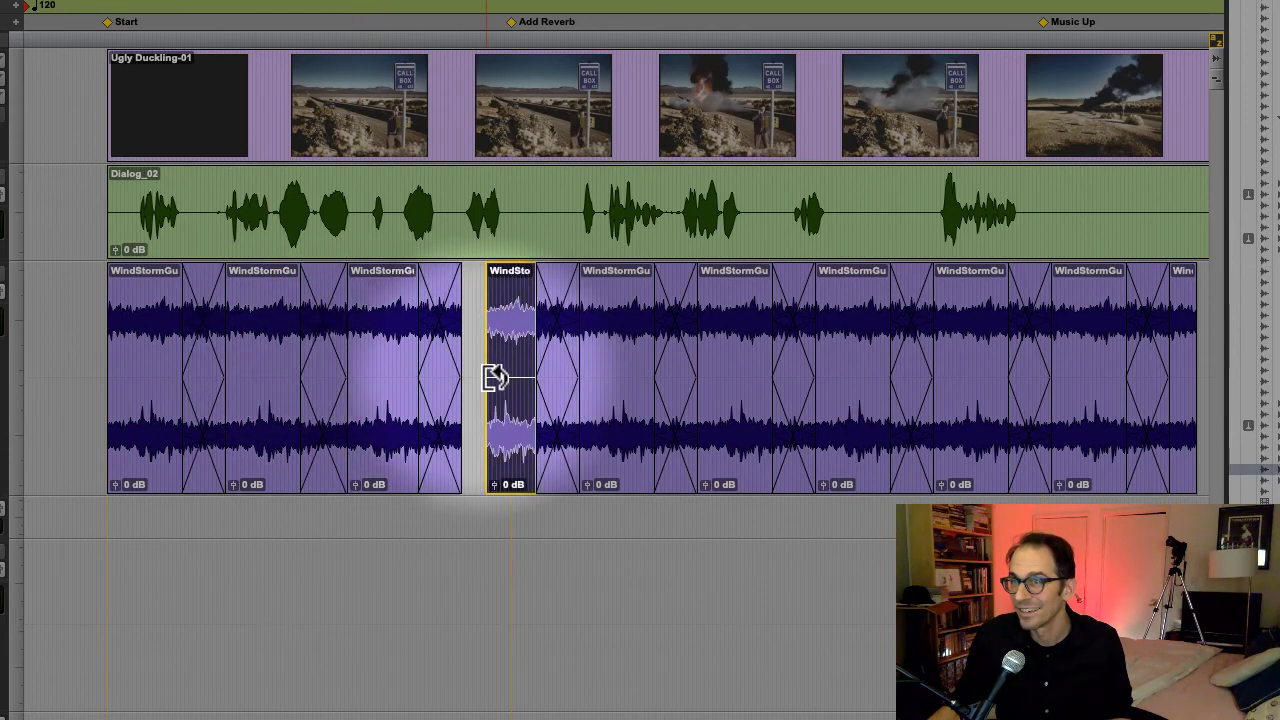
{"action": "left_click_drag", "start_coordinate": [484, 376], "coordinate": [443, 376]}
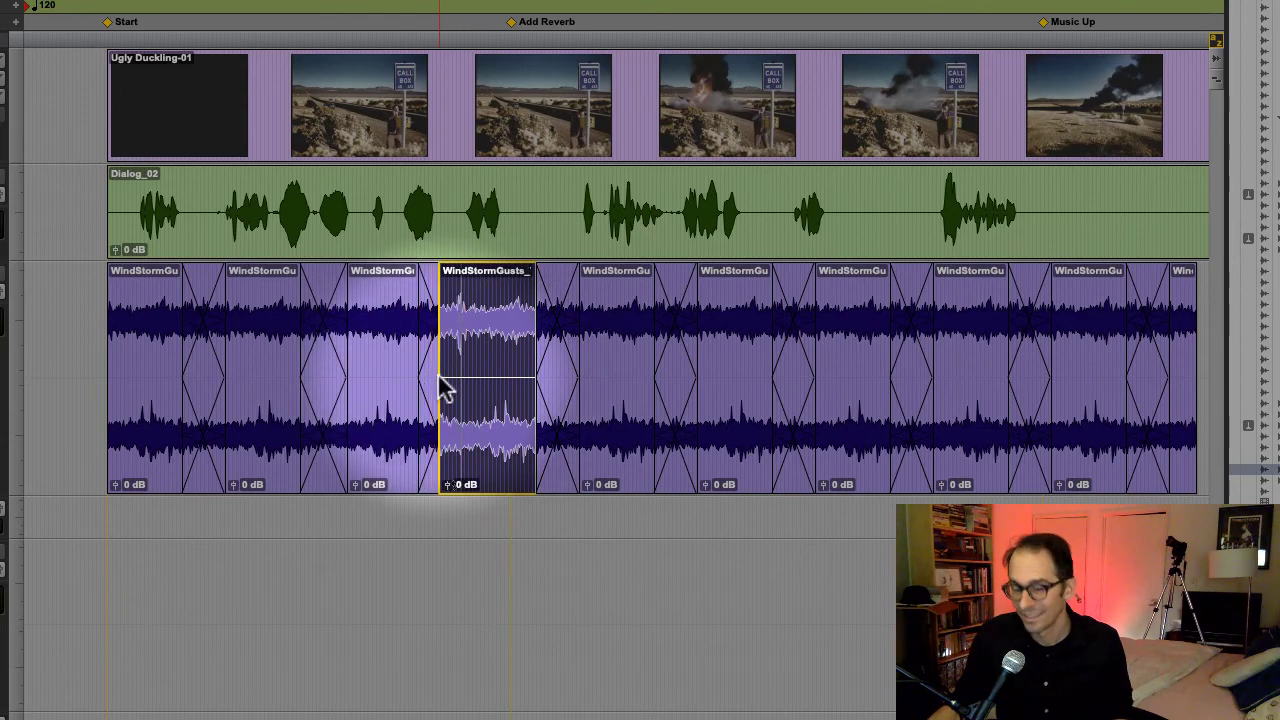
Undo the crossfade and clip edge adjustments and the flattening of the wind loop
{"action": "key", "text": "ctrl+z"}
{"action": "key", "text": "ctrl+z"}
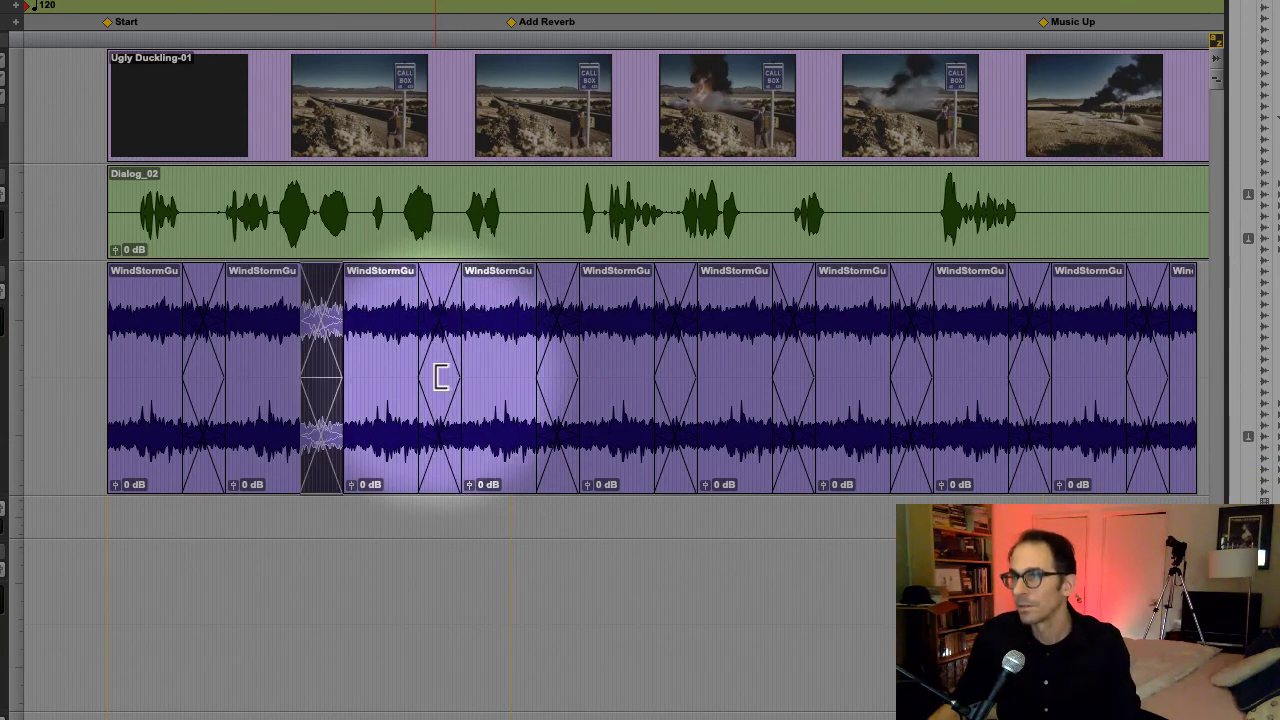
{"action": "key", "text": "ctrl+z"}
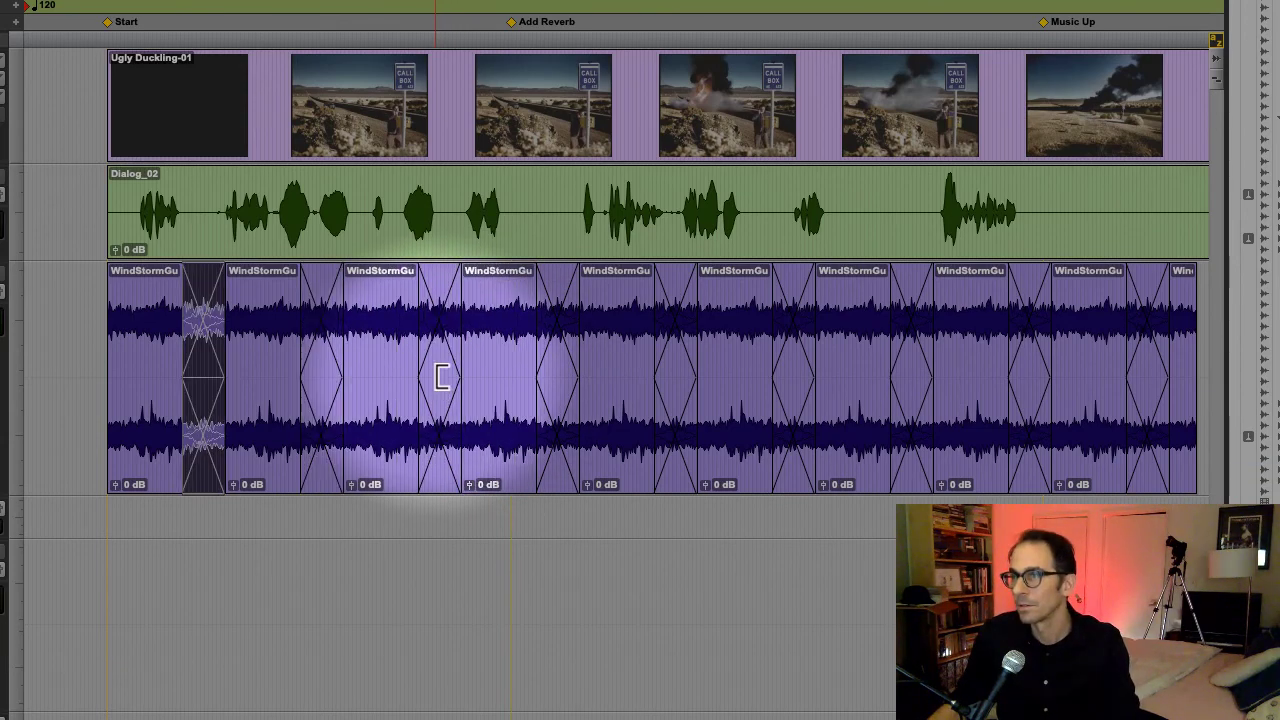
{"action": "key", "text": "ctrl+z"}
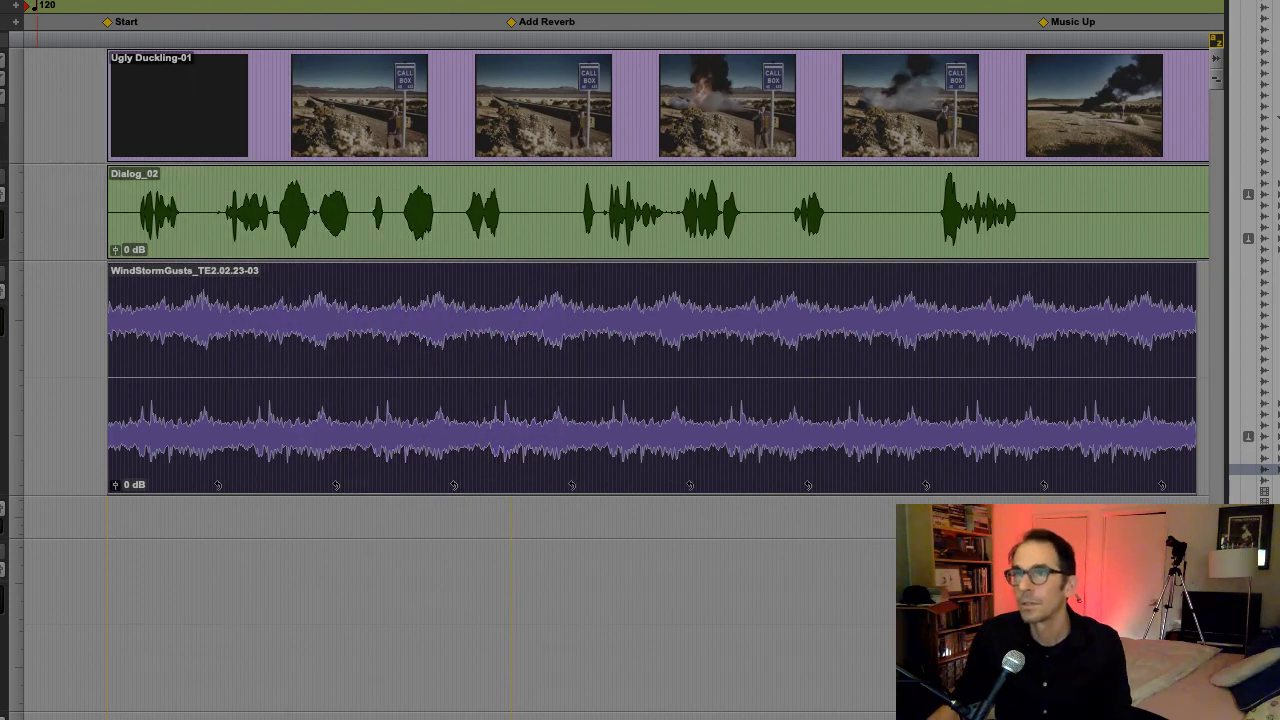
Unloop the wind clip by removing its looped instances, and choose the Loop mode for the Trim tool
{"action": "left_click", "coordinate": [25, 52]}
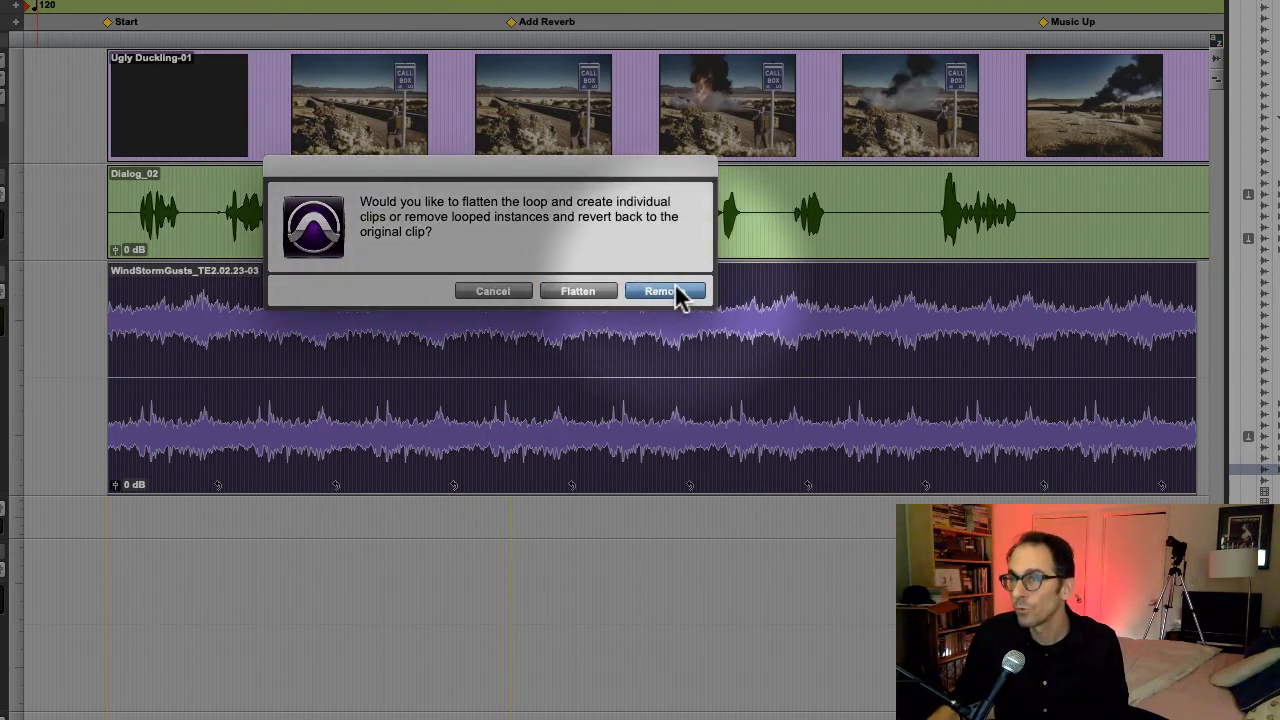
{"action": "left_click", "coordinate": [664, 291]}
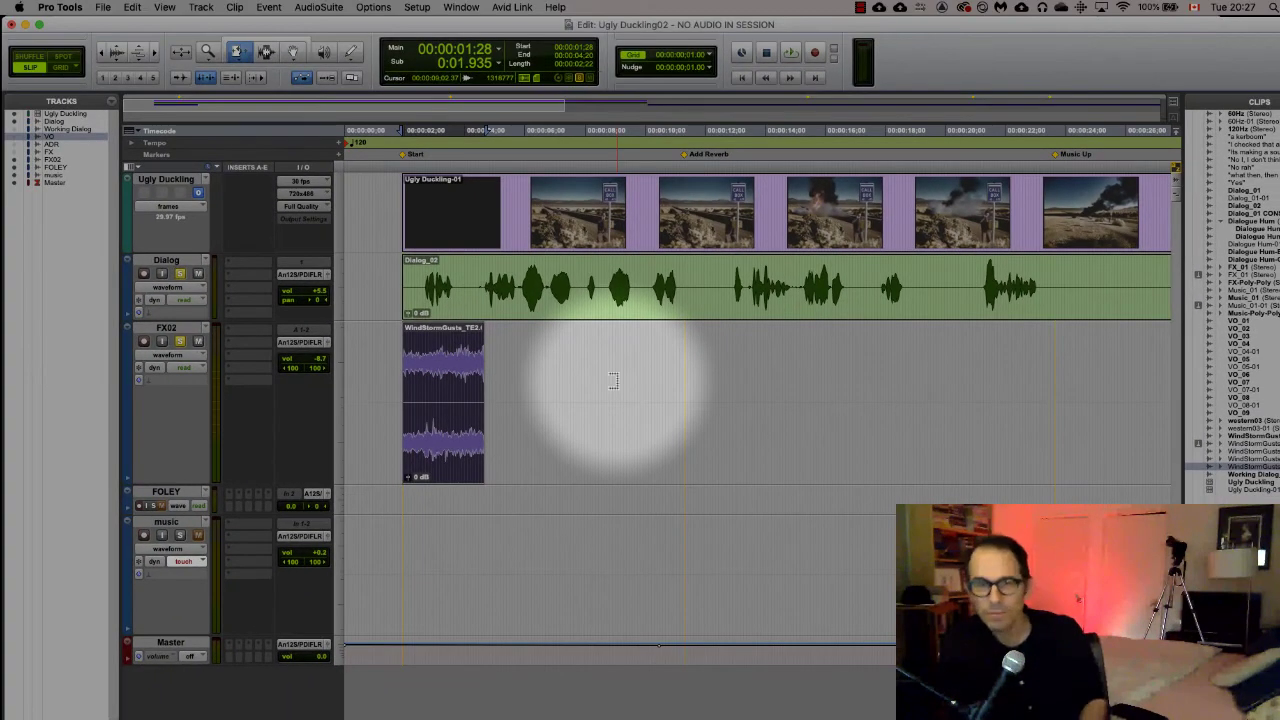
{"action": "left_click", "coordinate": [237, 52]}
{"action": "left_click", "coordinate": [257, 136]}
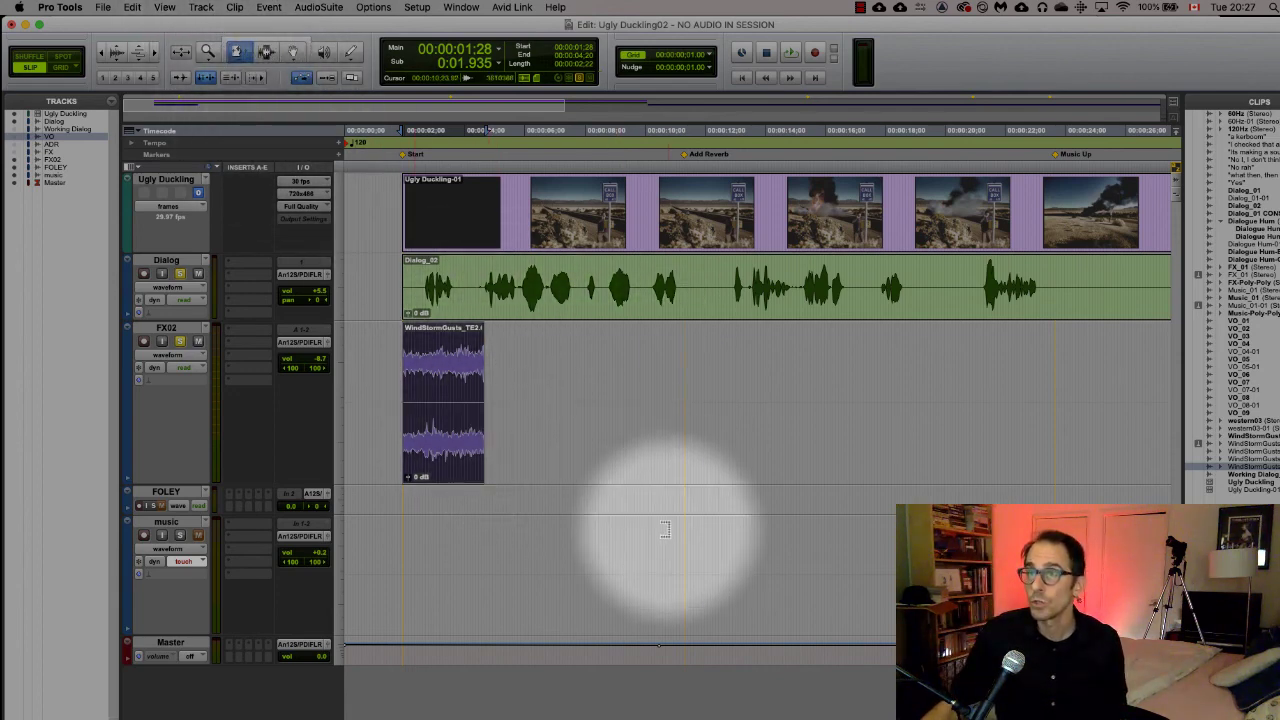